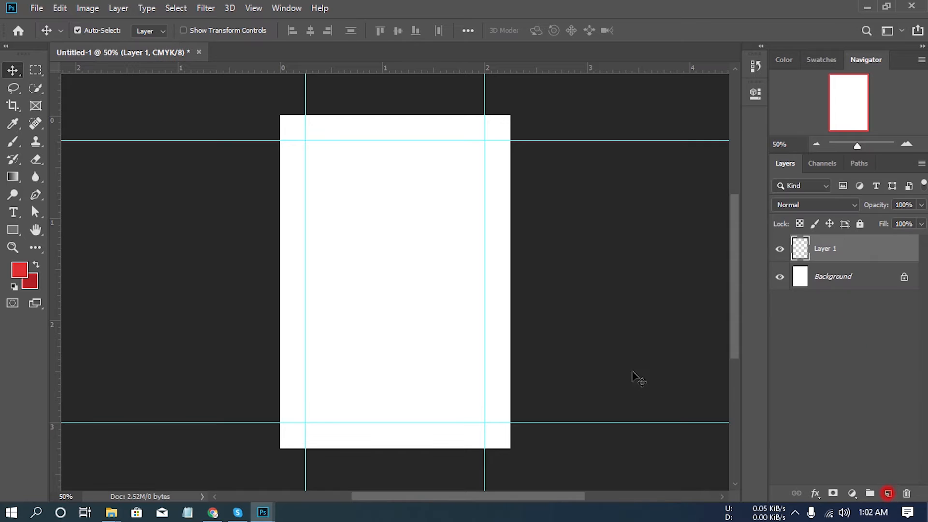
Draw a red circle about 469 px wide with the Ellipse tool and move it over the page's upper-left corner.
{"action": "left_click", "coordinate": [10, 231]}
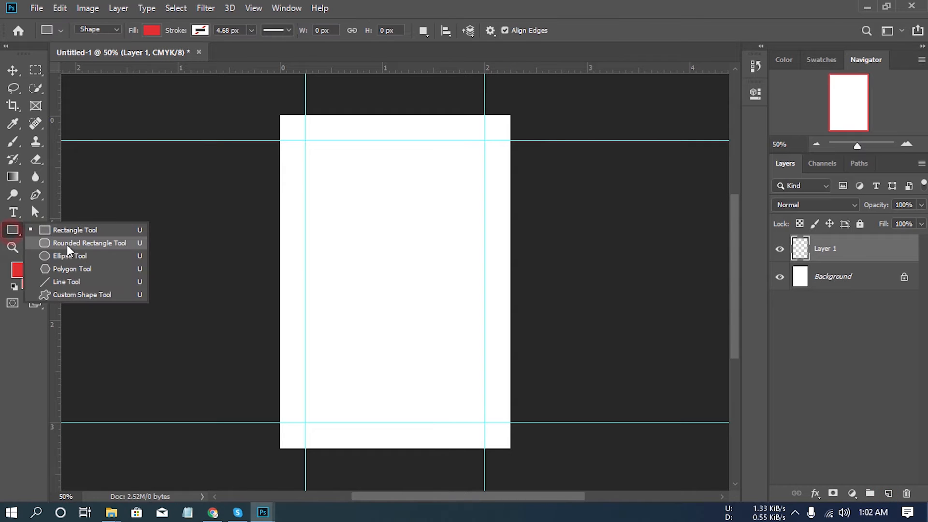
{"action": "left_click", "coordinate": [67, 257]}
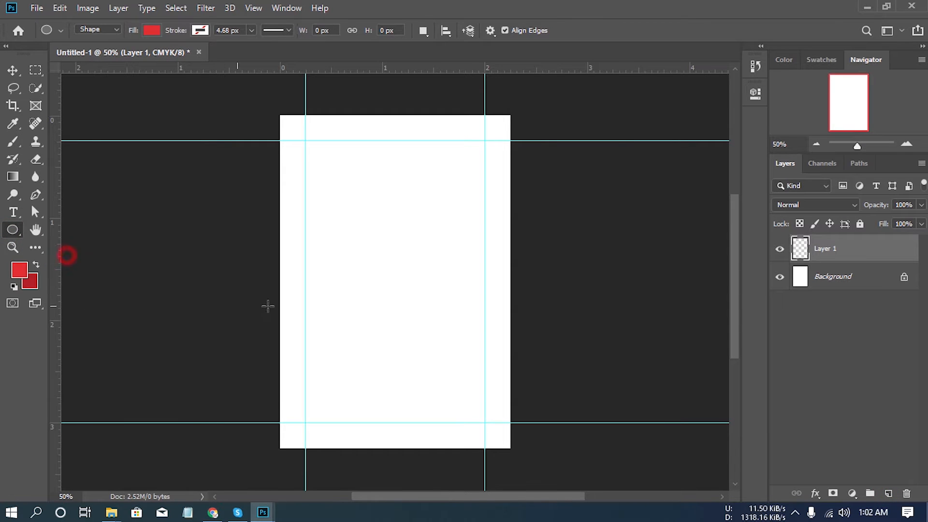
{"action": "left_click_drag", "start_coordinate": [315, 155], "coordinate": [474, 352]}
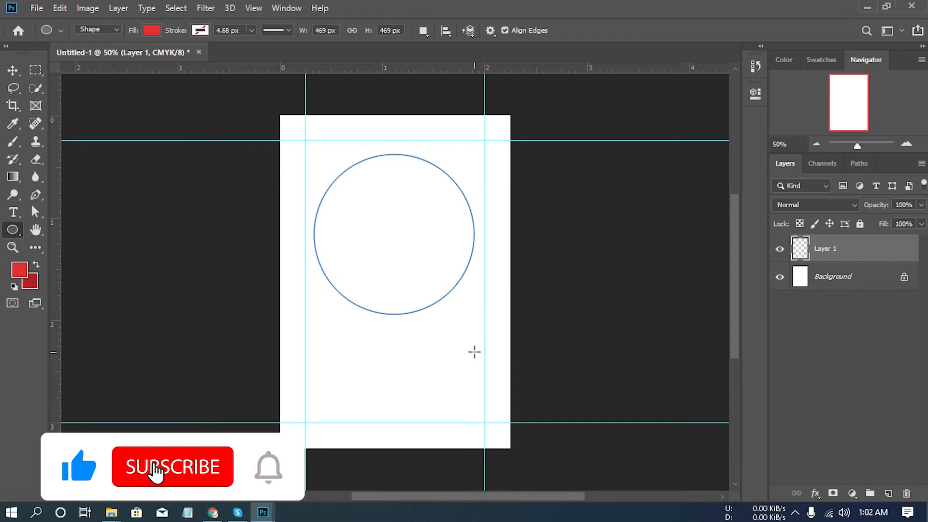
{"action": "left_click", "coordinate": [12, 71]}
{"action": "left_click_drag", "start_coordinate": [392, 242], "coordinate": [336, 181]}
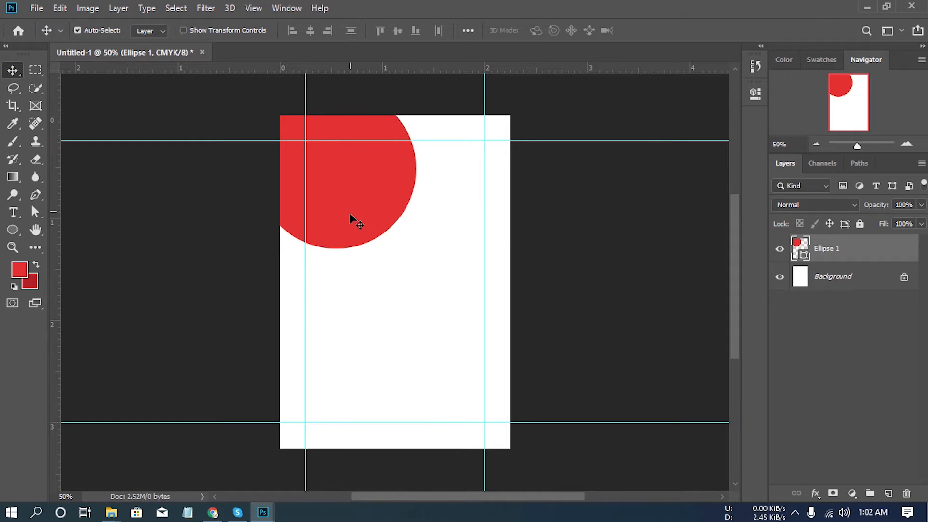
Enlarge the red circle to about 127% and nudge it up to a vertical position of 199 px.
{"action": "key", "text": "ctrl+t"}
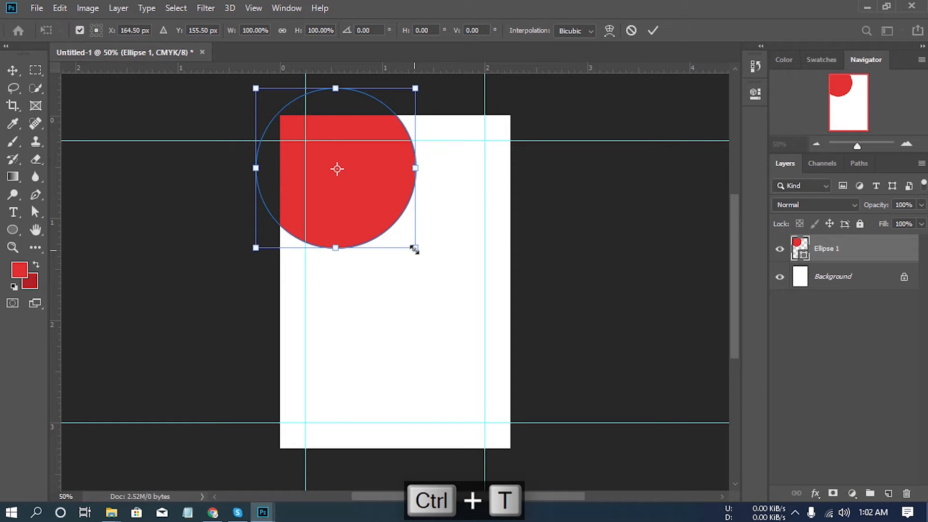
{"action": "left_click_drag", "start_coordinate": [416, 249], "coordinate": [454, 287]}
{"action": "key", "text": "Up"}
{"action": "key", "text": "Up"}
{"action": "key", "text": "Up"}
{"action": "key", "text": "Up"}
{"action": "key", "text": "Up"}
{"action": "key", "text": "Up"}
{"action": "key", "text": "Up"}
{"action": "key", "text": "Up"}
{"action": "key", "text": "Up"}
{"action": "key", "text": "Up"}
{"action": "key", "text": "Up"}
{"action": "key", "text": "Up"}
{"action": "key", "text": "Up"}
{"action": "key", "text": "Up"}
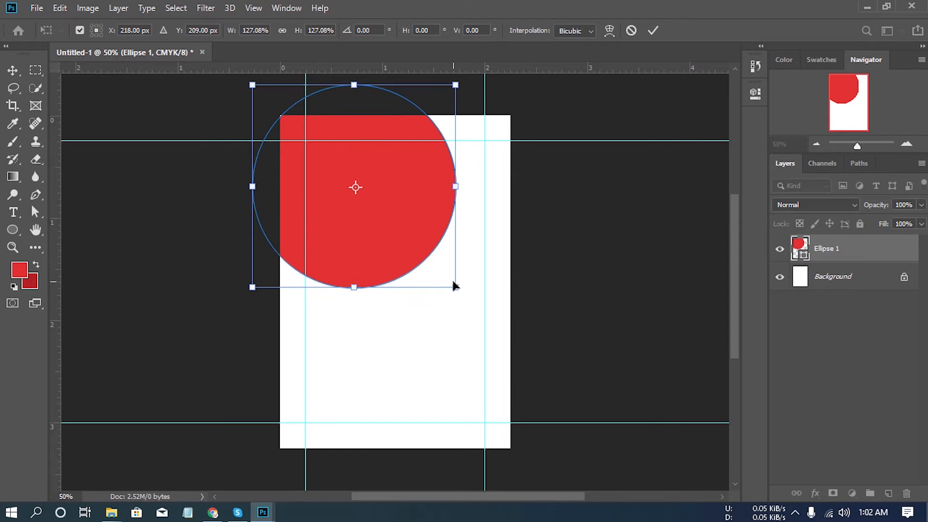
{"action": "key", "text": "Up"}
{"action": "key", "text": "Up"}
{"action": "key", "text": "Up"}
{"action": "key", "text": "Up"}
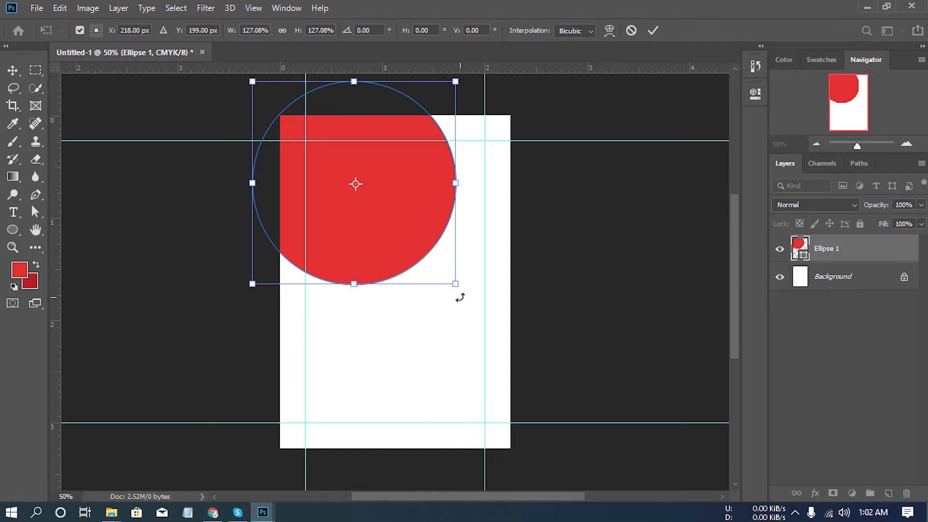
{"action": "key", "text": "Return"}
{"action": "left_click", "coordinate": [862, 347]}
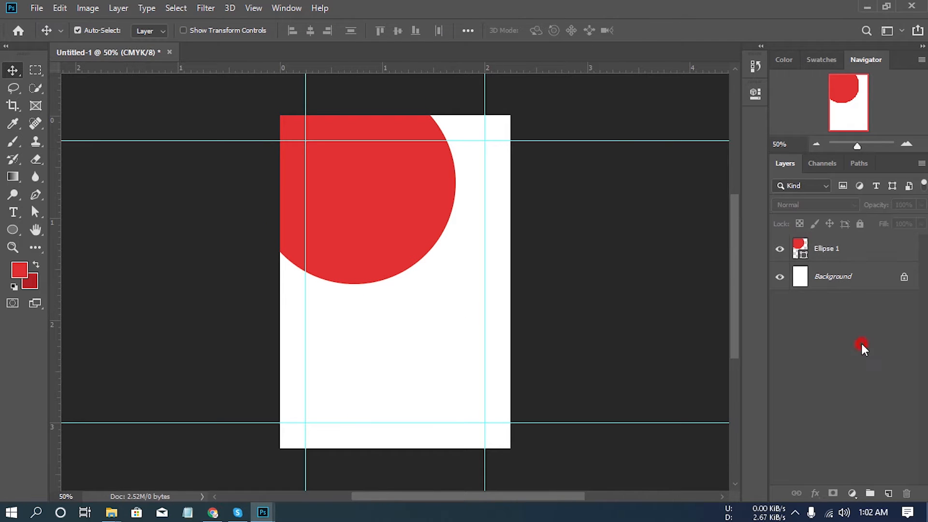
Duplicate the Ellipse 1 layer and recolour the copy white (ffffff).
{"action": "left_click", "coordinate": [854, 250]}
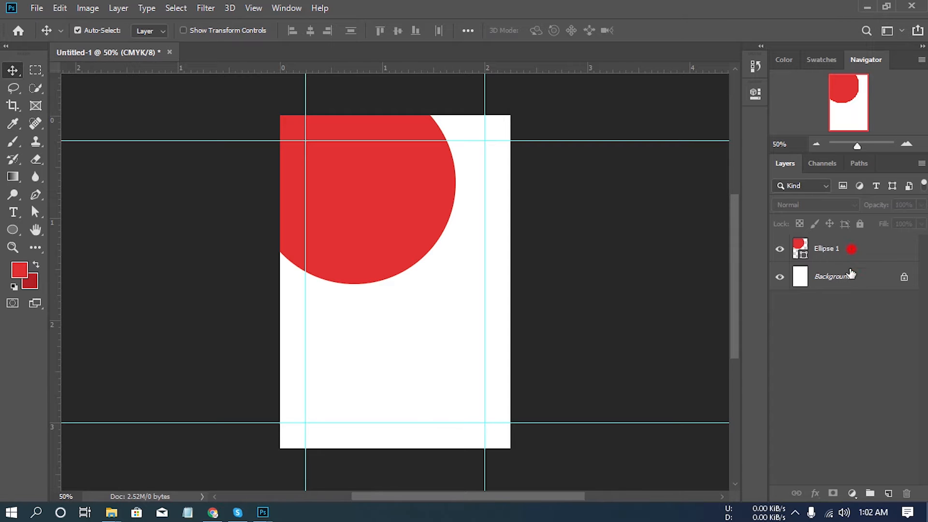
{"action": "left_click_drag", "start_coordinate": [859, 251], "coordinate": [889, 493]}
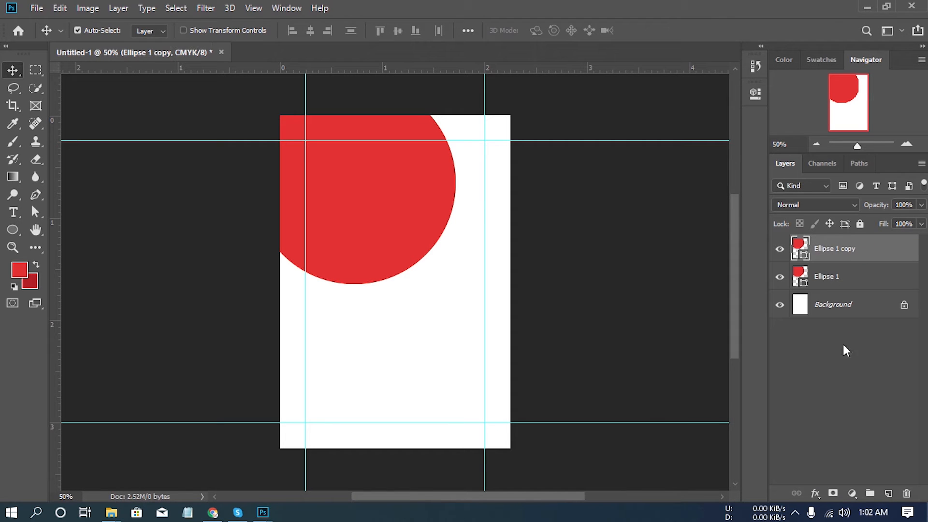
{"action": "double_click", "coordinate": [801, 257]}
{"action": "left_click_drag", "start_coordinate": [625, 274], "coordinate": [479, 147]}
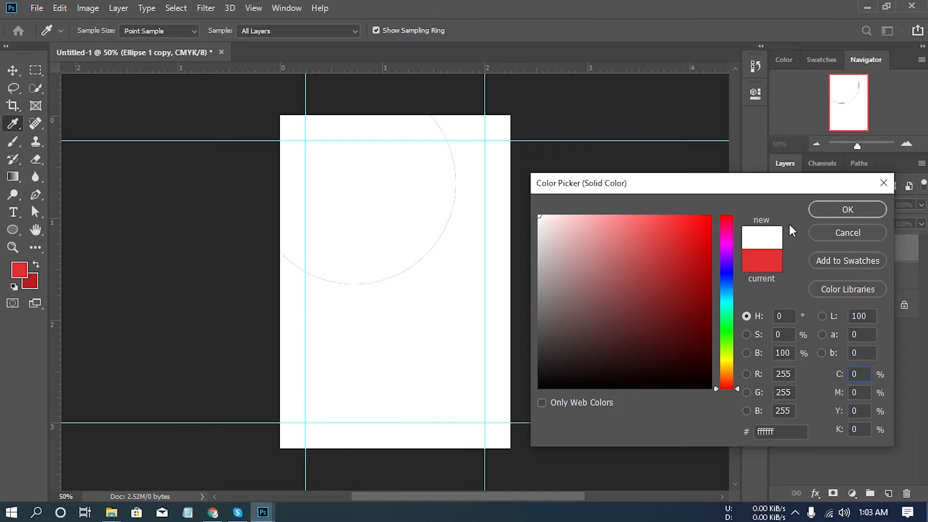
{"action": "left_click", "coordinate": [847, 210]}
Scale the red Ellipse 1 beneath the white circle proportionally to 110%.
{"action": "left_click", "coordinate": [844, 275]}
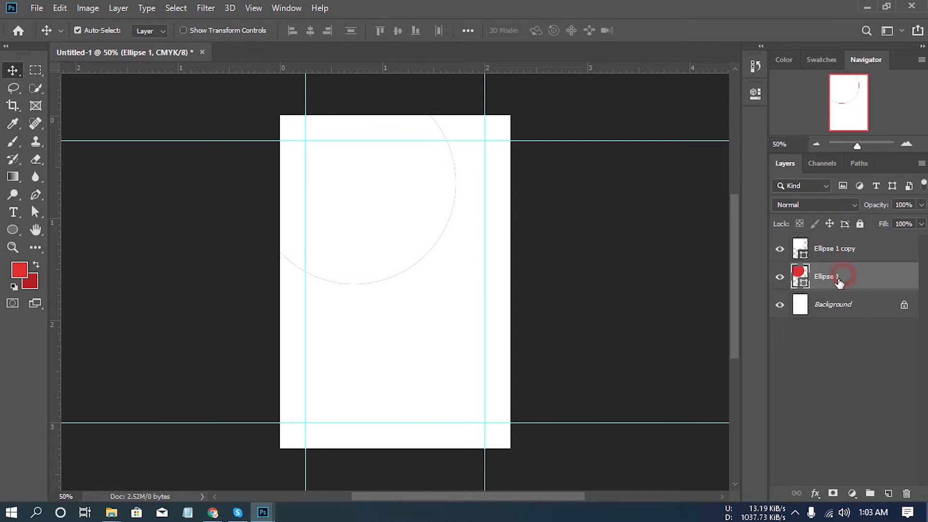
{"action": "key", "text": "ctrl+t"}
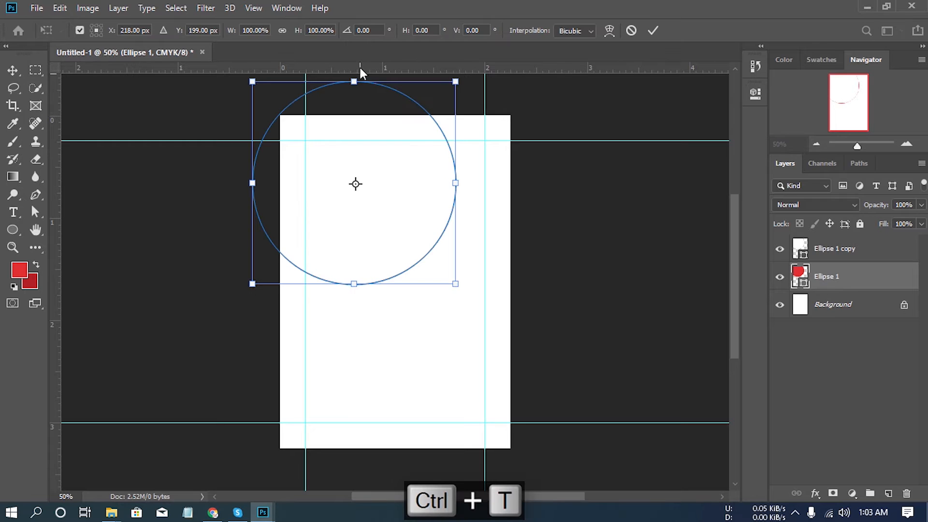
{"action": "left_click", "coordinate": [282, 31]}
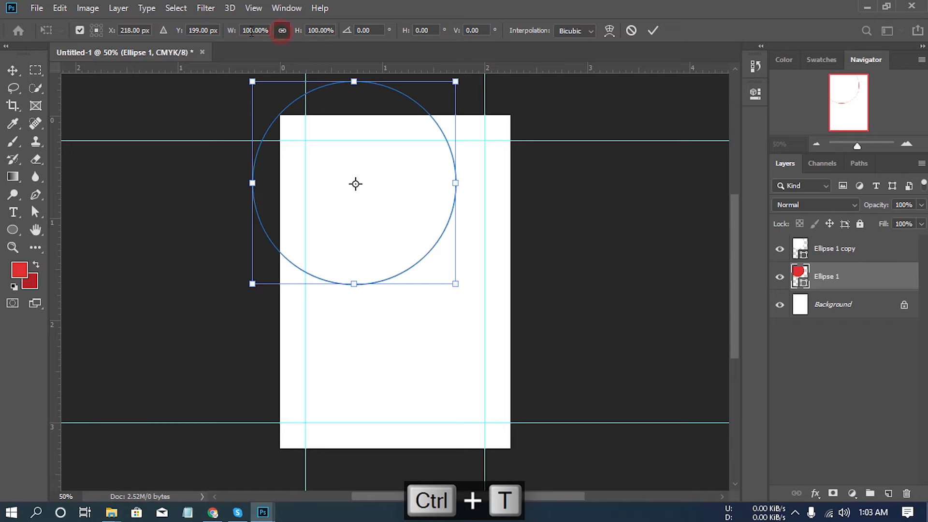
{"action": "type", "text": "110"}
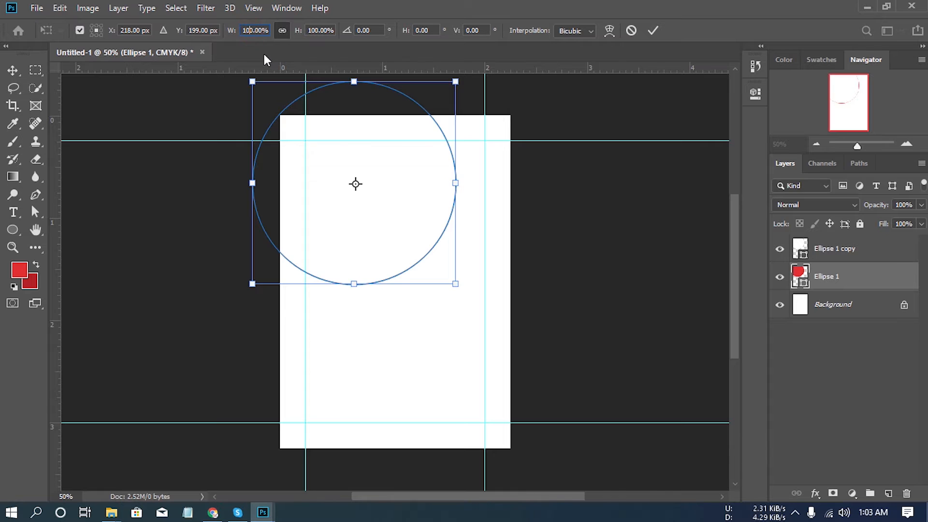
{"action": "key", "text": "Return"}
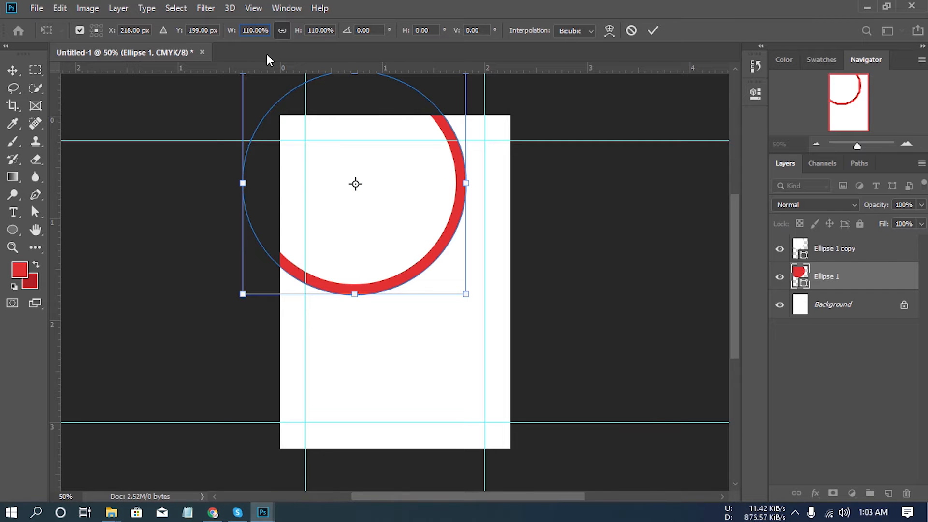
{"action": "key", "text": "Return"}
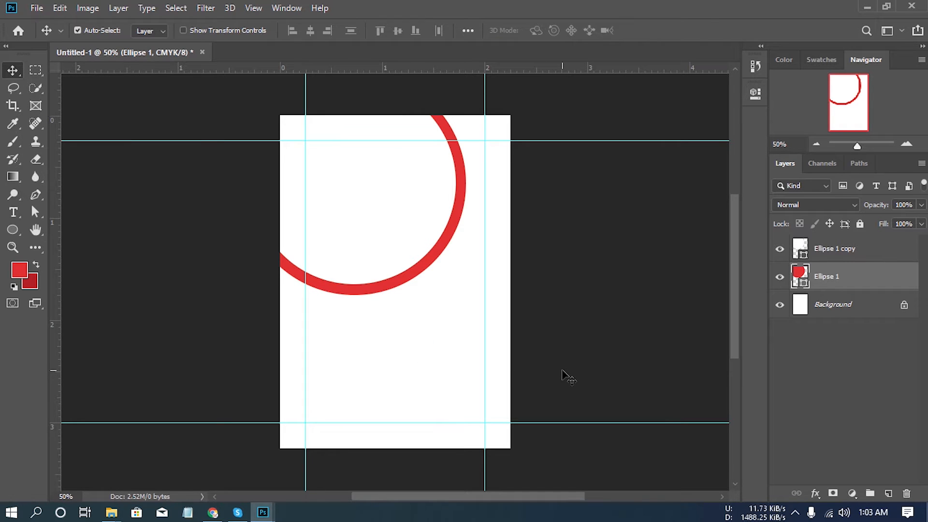
Nudge Ellipse 1 about 38 px to the right so its red band tapers to a point at the page's left edge.
{"action": "key", "text": "Right"}
{"action": "key", "text": "Right"}
{"action": "key", "text": "Right"}
{"action": "key", "text": "Right"}
{"action": "key", "text": "Right"}
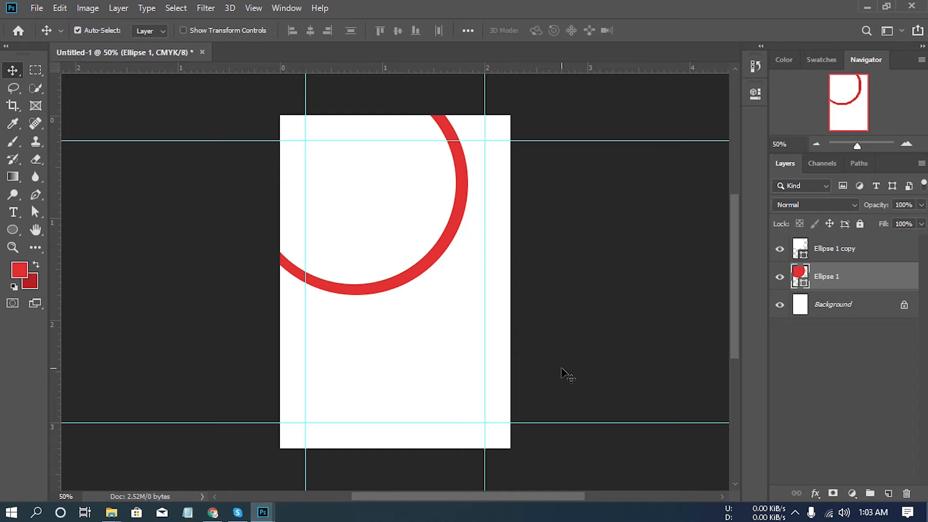
{"action": "key", "text": "Right"}
{"action": "key", "text": "Right"}
{"action": "key", "text": "Right"}
{"action": "key", "text": "Right"}
{"action": "key", "text": "Right"}
{"action": "key", "text": "Right"}
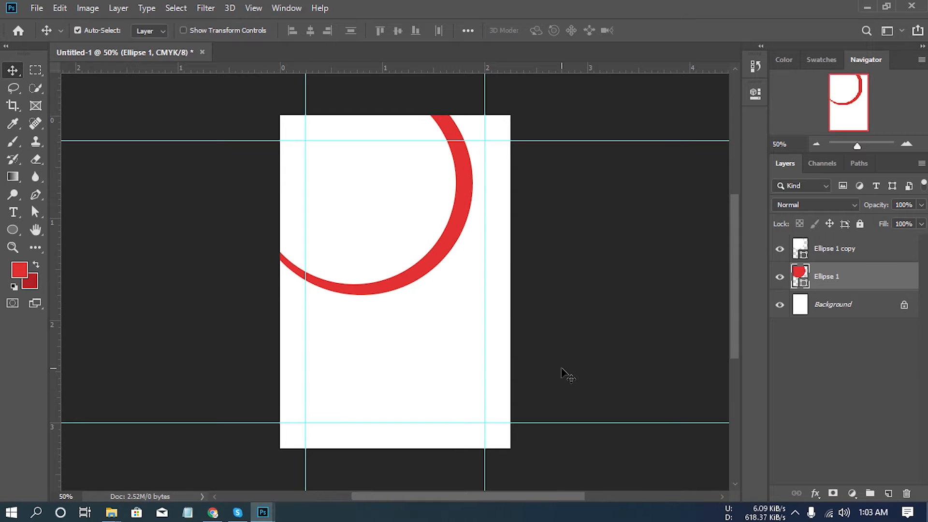
{"action": "key", "text": "Right"}
{"action": "key", "text": "Right"}
{"action": "key", "text": "Right"}
{"action": "key", "text": "Right"}
{"action": "key", "text": "Right"}
{"action": "key", "text": "Right"}
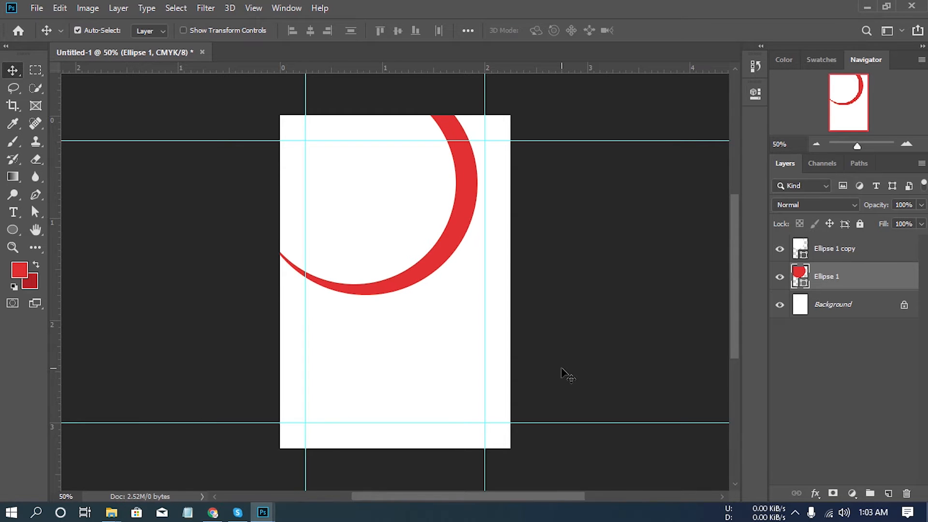
{"action": "key", "text": "Right"}
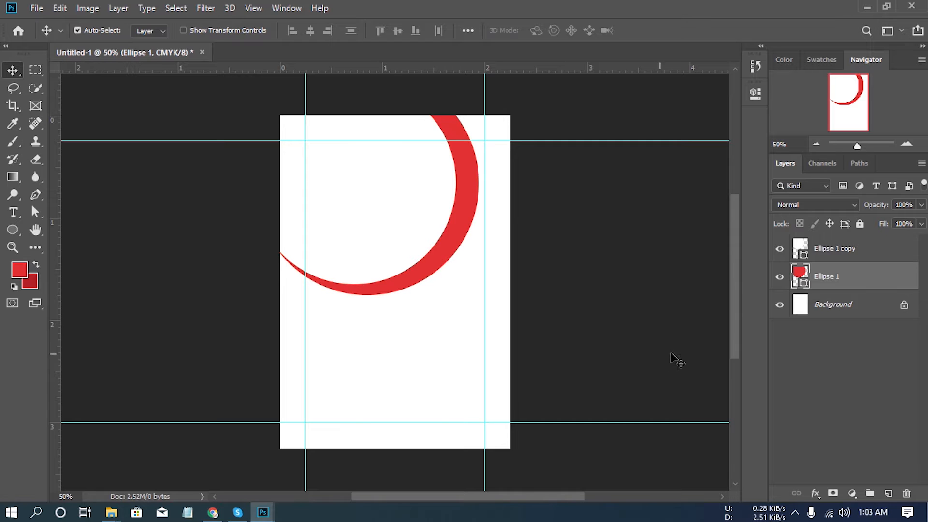
Duplicate the red Ellipse 1 layer and copy the background colour's hex code b42027.
{"action": "left_click_drag", "start_coordinate": [858, 283], "coordinate": [890, 493]}
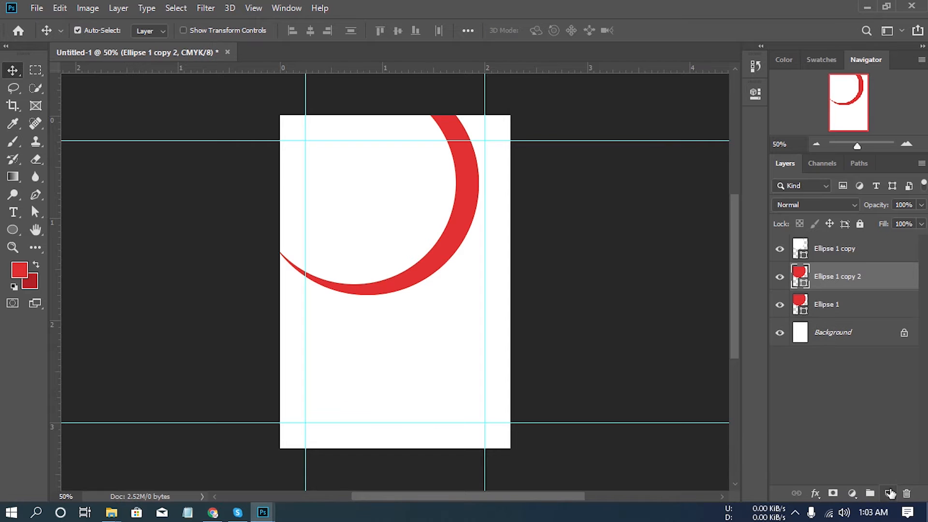
{"action": "left_click", "coordinate": [835, 305]}
{"action": "left_click", "coordinate": [31, 283]}
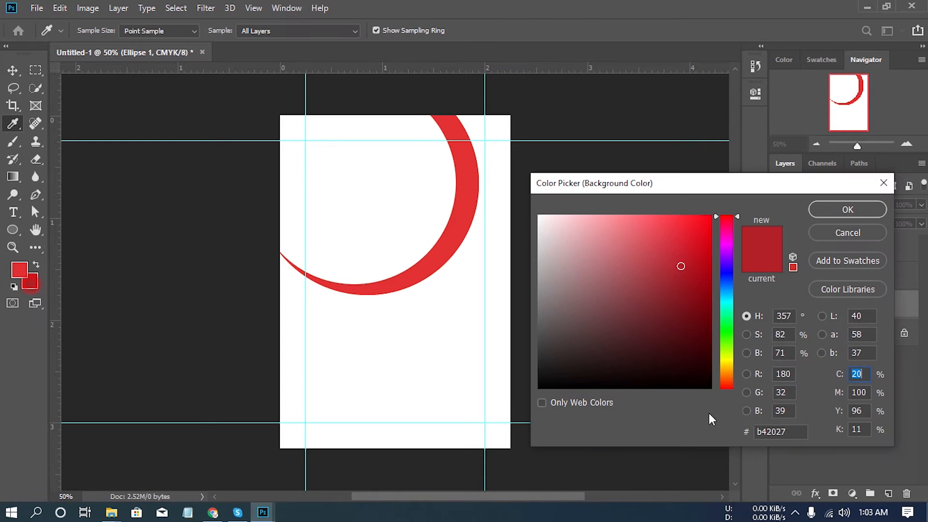
{"action": "left_click", "coordinate": [795, 432]}
{"action": "right_click", "coordinate": [794, 432]}
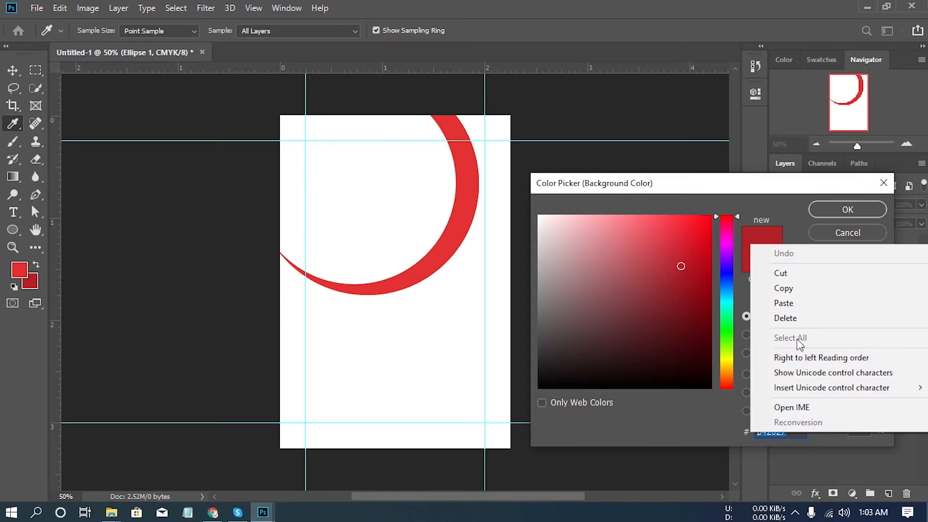
{"action": "left_click", "coordinate": [794, 289]}
{"action": "left_click", "coordinate": [845, 237]}
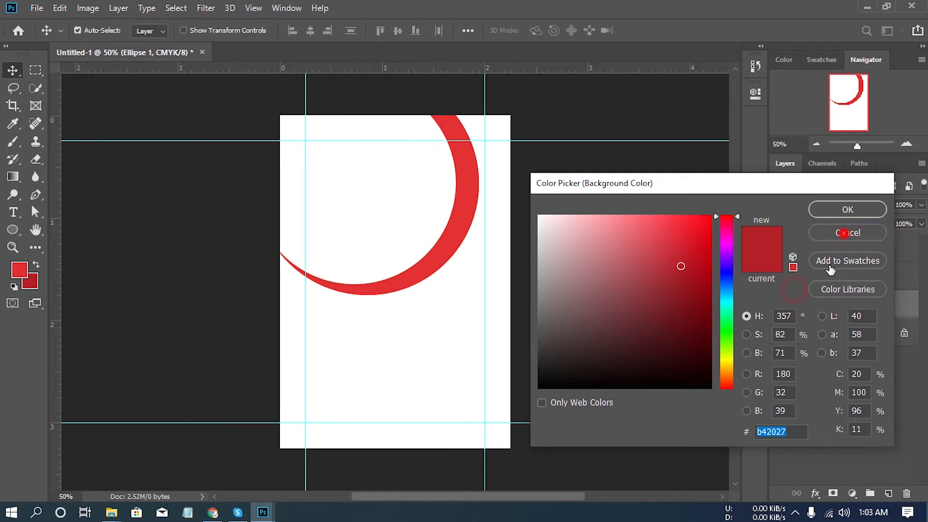
Recolour the lower Ellipse 1 shape dark red using the copied hex code b42027.
{"action": "double_click", "coordinate": [804, 313]}
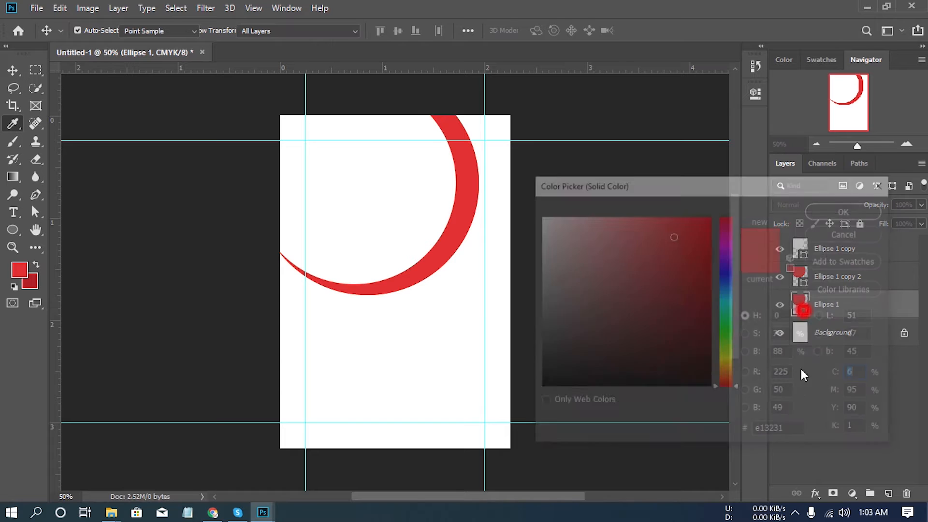
{"action": "left_click", "coordinate": [790, 432]}
{"action": "right_click", "coordinate": [791, 432]}
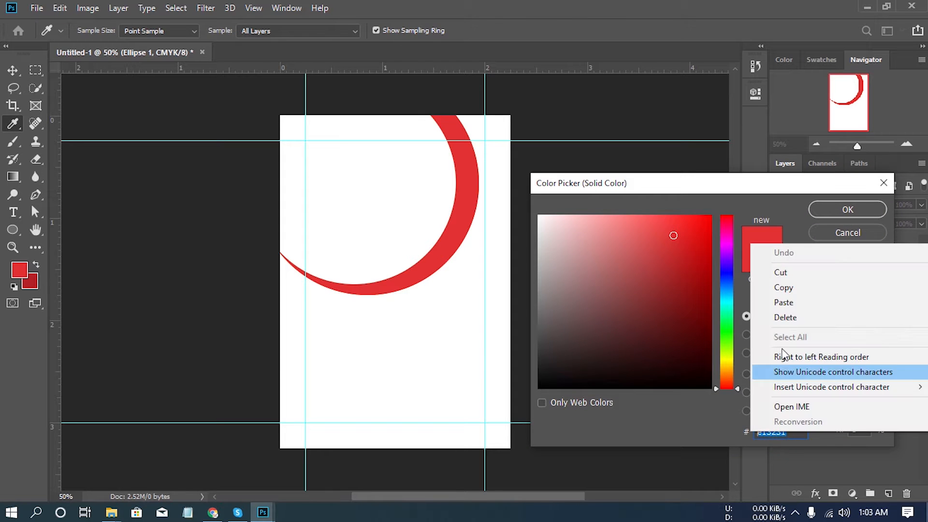
{"action": "left_click", "coordinate": [794, 300]}
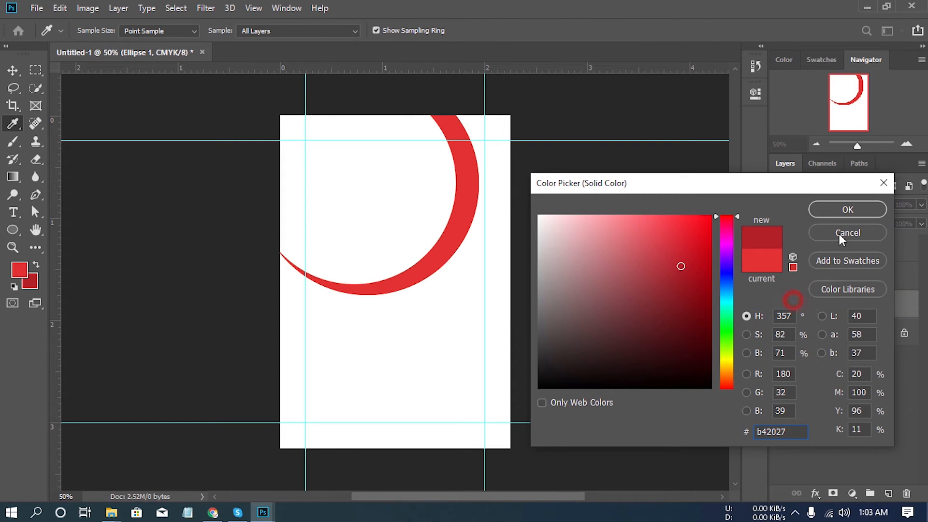
{"action": "left_click", "coordinate": [847, 208]}
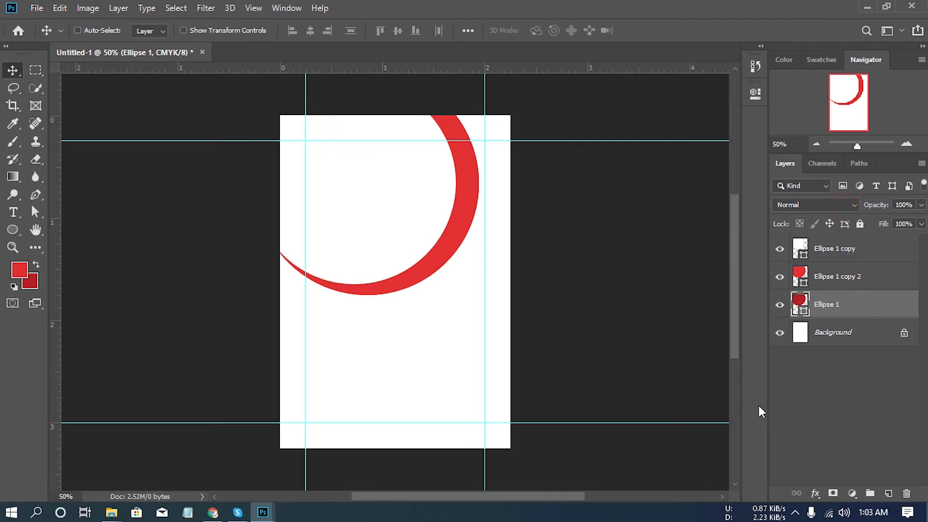
Scale the dark red Ellipse 1 proportionally to 110%.
{"action": "key", "text": "ctrl+t"}
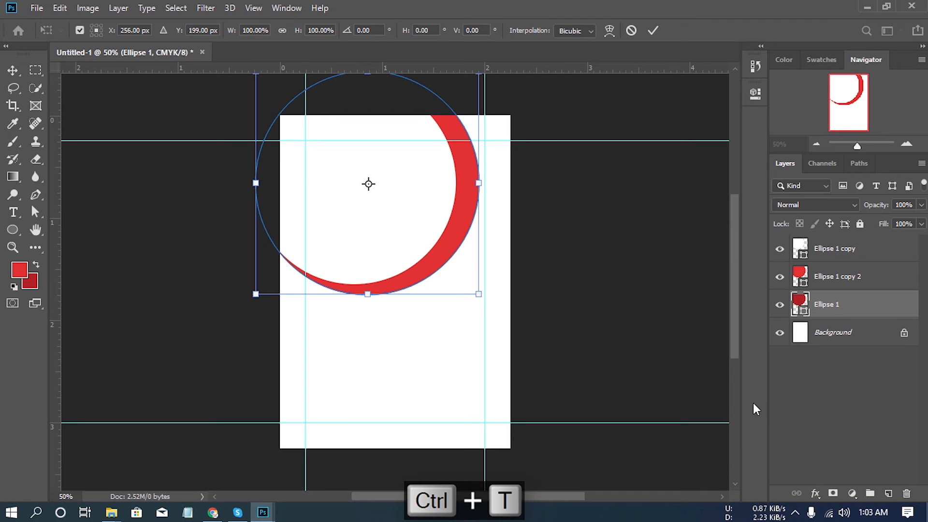
{"action": "left_click", "coordinate": [282, 31]}
{"action": "key", "text": "BackSpace"}
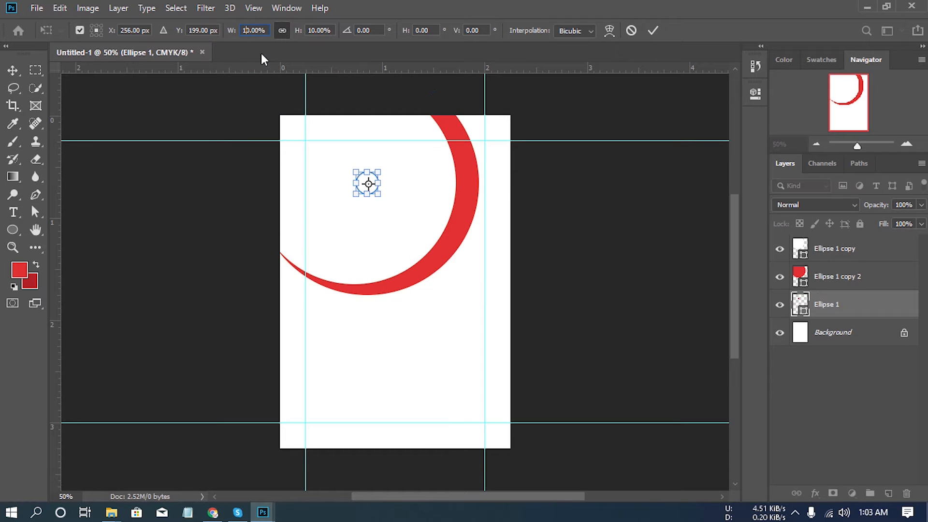
{"action": "type", "text": "1"}
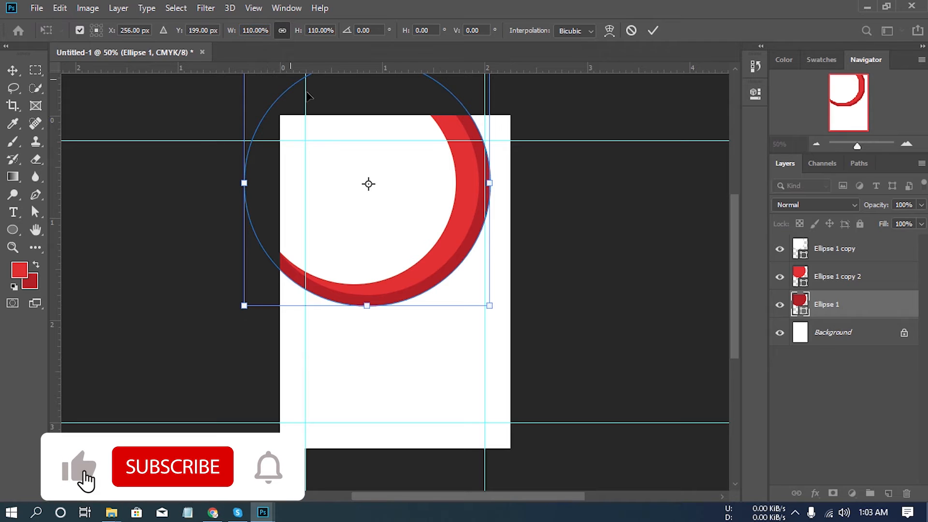
{"action": "key", "text": "Return"}
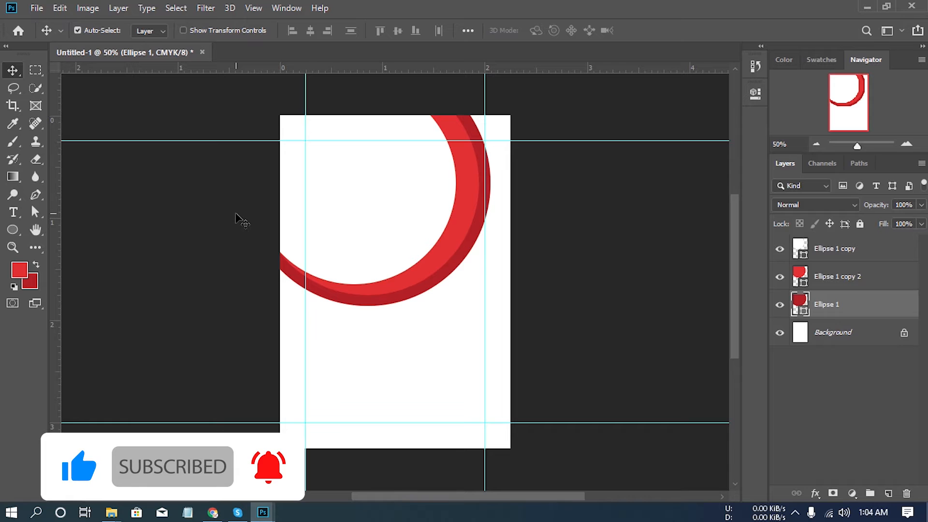
Nudge the dark red Ellipse 1 to the right until its band tapers toward the page's left edge.
{"action": "key", "text": "Right"}
{"action": "key", "text": "Right"}
{"action": "key", "text": "Right"}
{"action": "key", "text": "Right"}
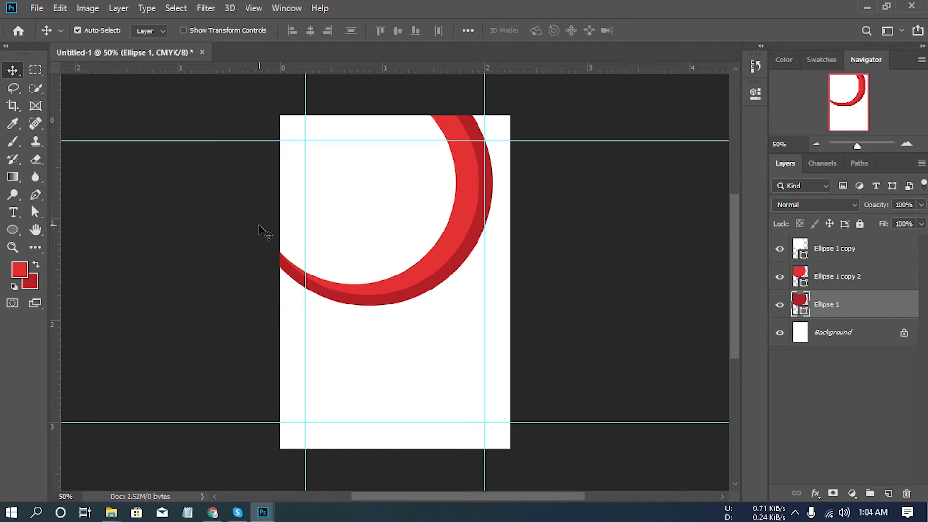
{"action": "key", "text": "Right"}
{"action": "key", "text": "Right"}
{"action": "key", "text": "Right"}
{"action": "key", "text": "Right"}
{"action": "key", "text": "Right"}
{"action": "key", "text": "Right"}
{"action": "key", "text": "Right"}
{"action": "key", "text": "Right"}
{"action": "key", "text": "Right"}
{"action": "key", "text": "Right"}
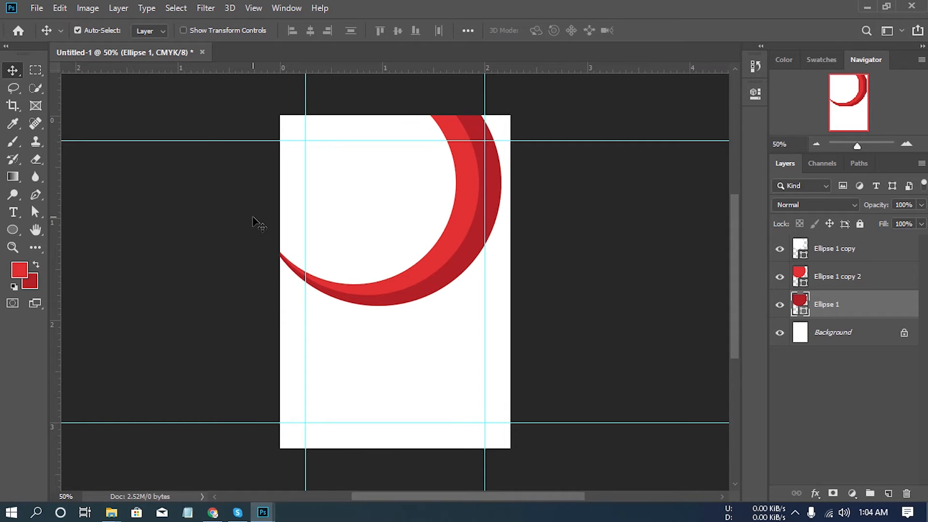
Nudge the dark red ellipse slightly right and duplicate the bright red ellipse layer, placing one copy directly above the Background layer.
{"action": "key", "text": "Right"}
{"action": "key", "text": "Right"}
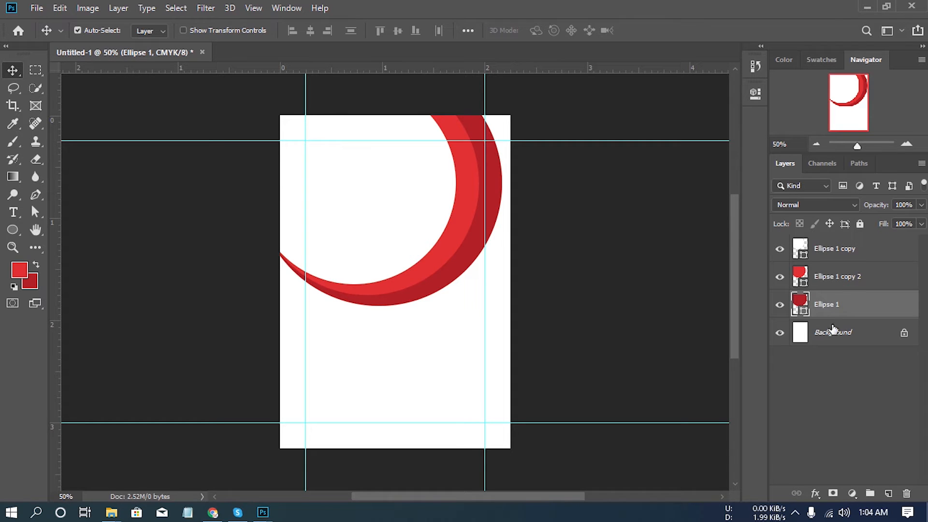
{"action": "left_click_drag", "start_coordinate": [864, 277], "coordinate": [889, 492]}
{"action": "left_click_drag", "start_coordinate": [838, 312], "coordinate": [850, 342]}
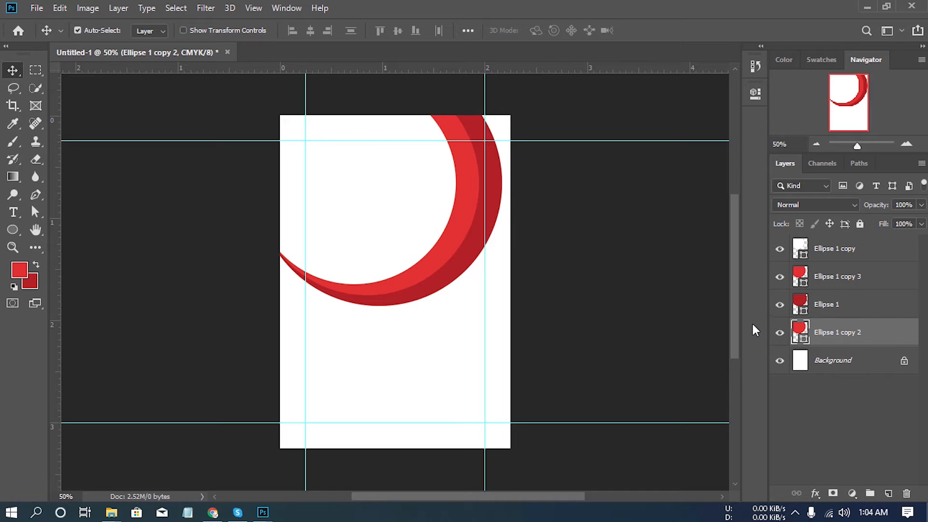
Move the rearmost red ellipse horizontally to X 651 px so it fills the card's upper-right edge behind the crescents.
{"action": "key", "text": "ctrl+t"}
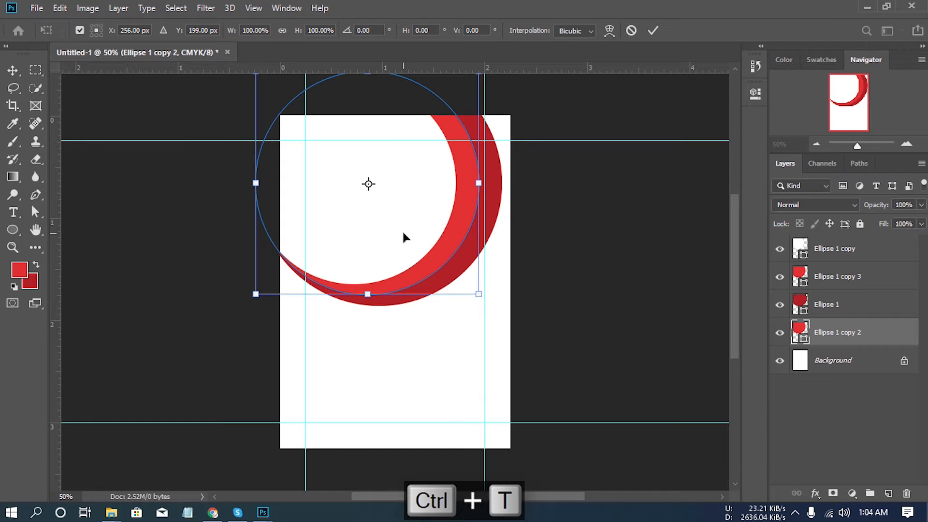
{"action": "left_click_drag", "start_coordinate": [390, 224], "coordinate": [522, 232]}
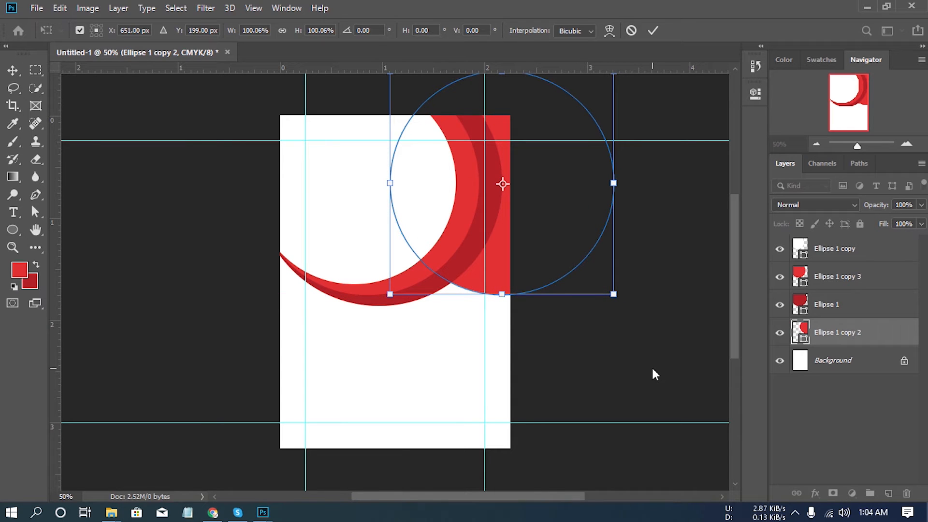
{"action": "key", "text": "Return"}
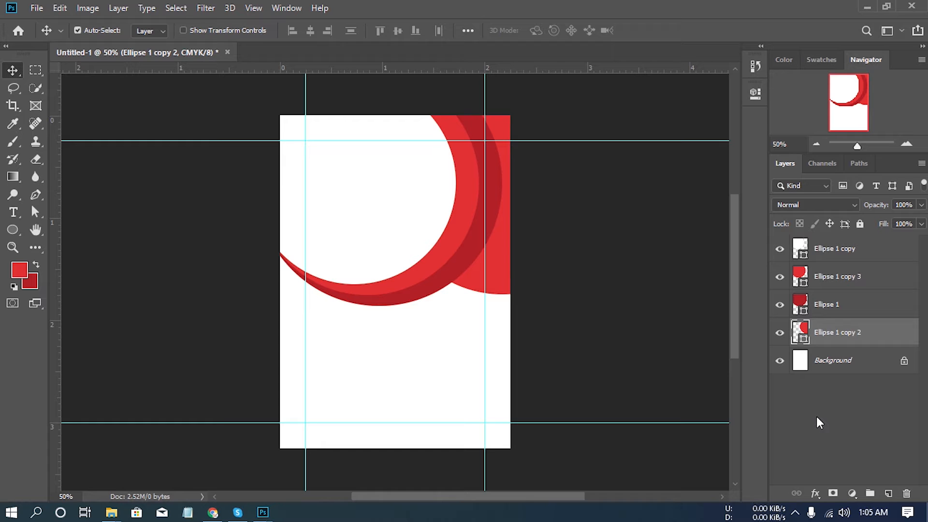
Duplicate the white circle layer and copy the foreground colour's hex code e13132.
{"action": "mouse_move", "coordinate": [849, 250]}
{"action": "left_mouse_down"}
{"action": "mouse_move", "coordinate": [841, 279]}
{"action": "mouse_move", "coordinate": [868, 469]}
{"action": "mouse_move", "coordinate": [889, 490]}
{"action": "left_mouse_up"}
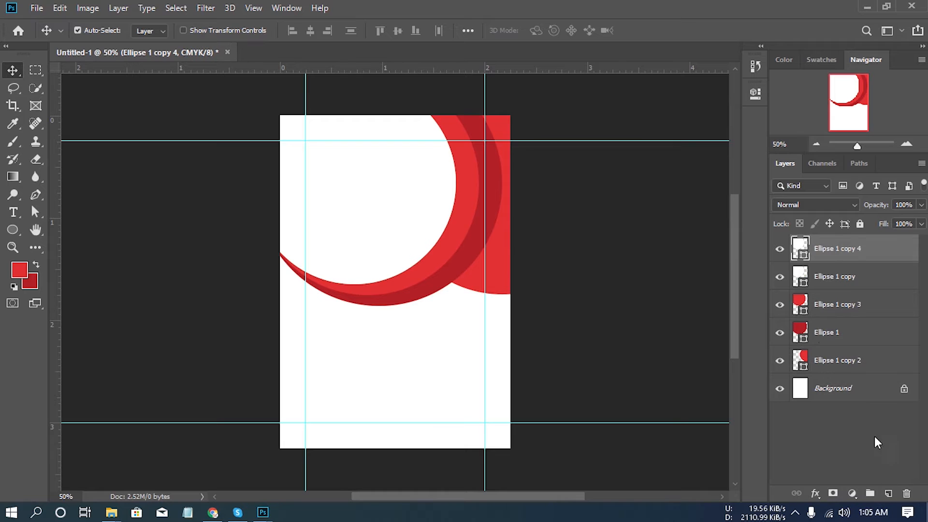
{"action": "left_click", "coordinate": [19, 269]}
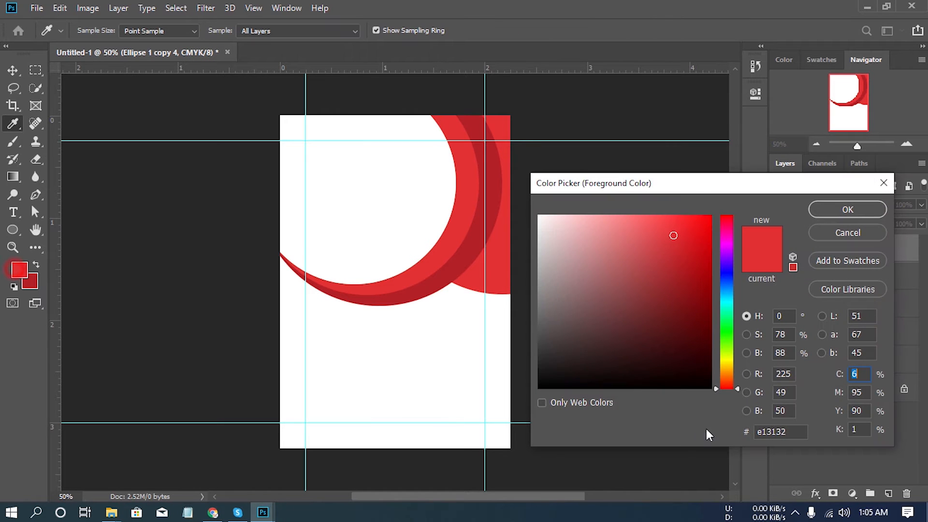
{"action": "left_click", "coordinate": [794, 429]}
{"action": "right_click", "coordinate": [795, 432]}
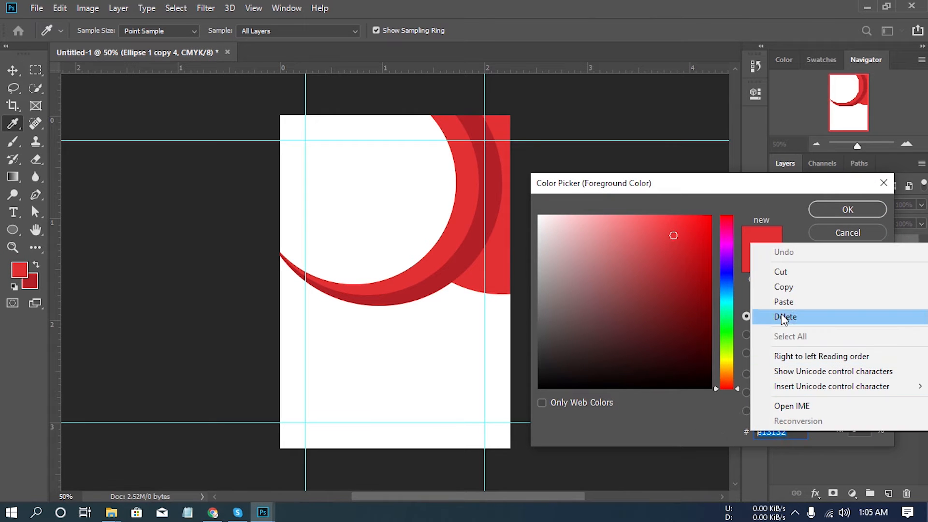
{"action": "left_click", "coordinate": [783, 288]}
{"action": "left_click", "coordinate": [849, 211]}
{"action": "key", "text": "v"}
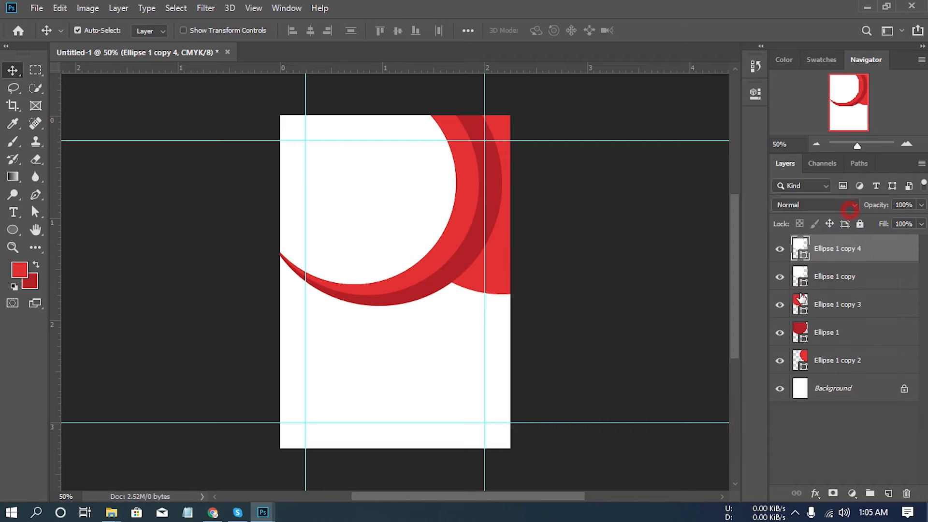
Recolour the duplicated white circle, Ellipse 1 copy 4, red using the copied hex code e13132.
{"action": "double_click", "coordinate": [803, 257]}
{"action": "double_click", "coordinate": [765, 432]}
{"action": "right_click", "coordinate": [757, 432]}
{"action": "left_click", "coordinate": [786, 299]}
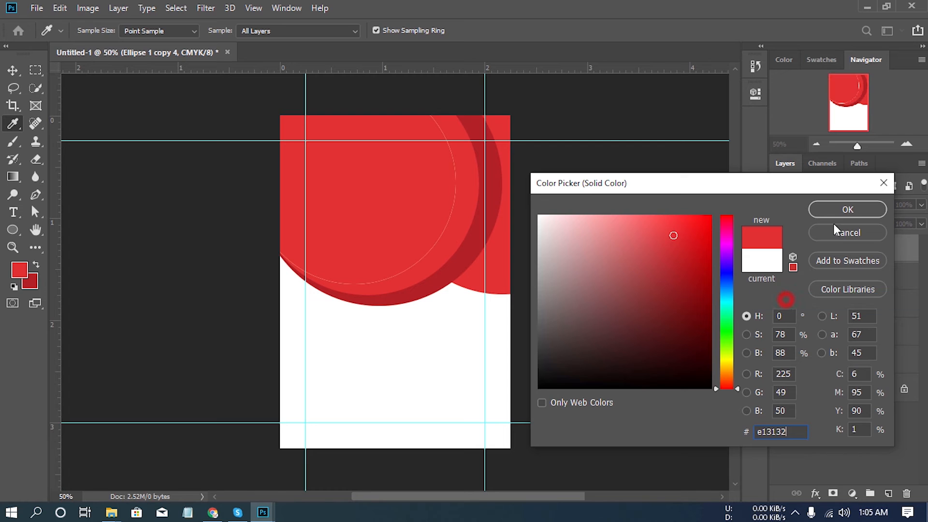
{"action": "left_click", "coordinate": [838, 211]}
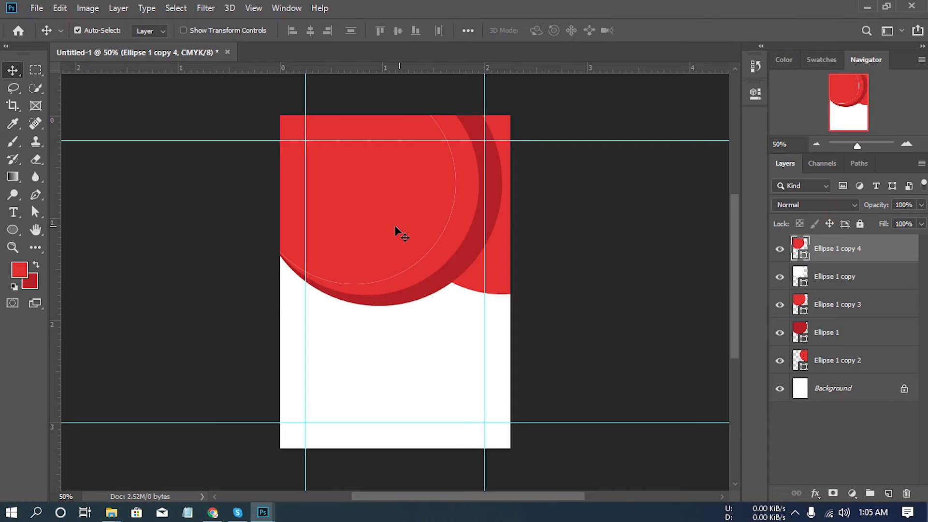
Move the new red circle to the card's lower-left corner, centred at X -8 px, Y 977 px, and shrink it slightly.
{"action": "key", "text": "ctrl+t"}
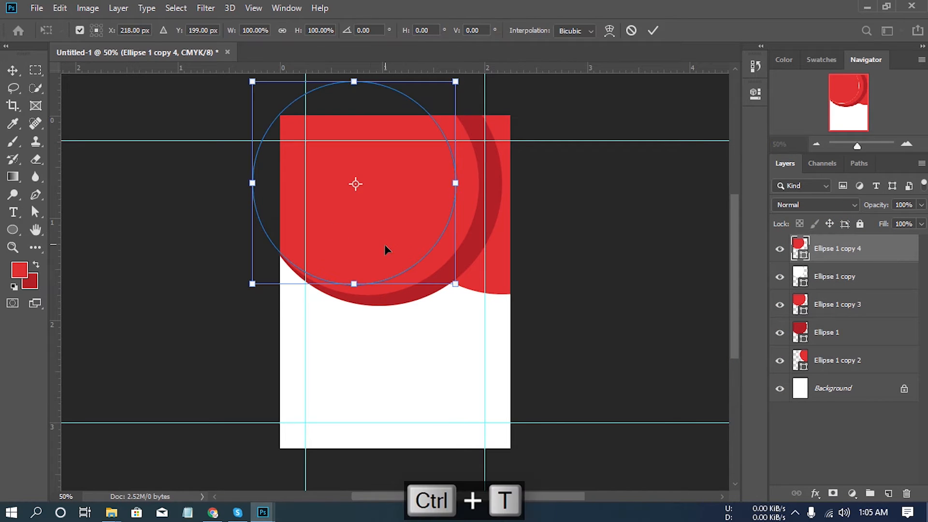
{"action": "left_click_drag", "start_coordinate": [348, 227], "coordinate": [271, 479]}
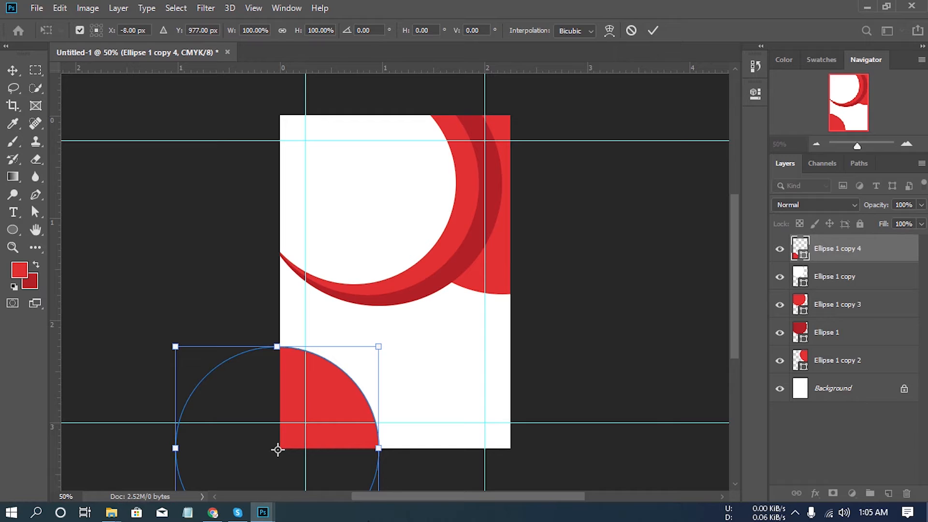
{"action": "key", "text": "Return"}
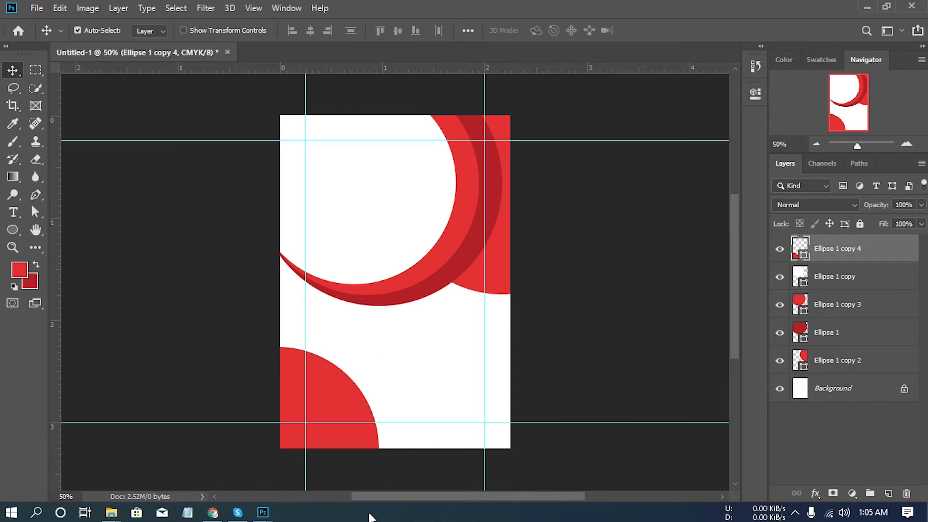
{"action": "key", "text": "ctrl+t"}
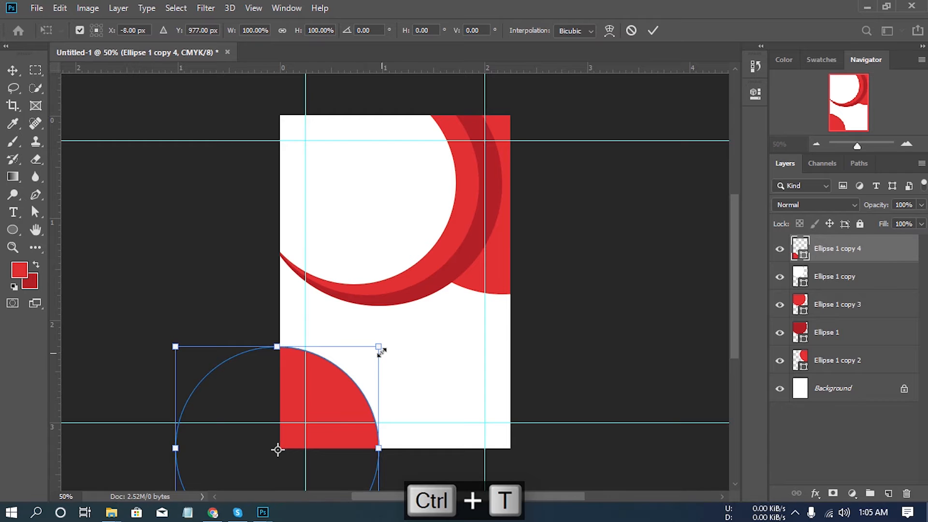
{"action": "left_click_drag", "start_coordinate": [380, 345], "coordinate": [364, 360]}
{"action": "key", "text": "Return"}
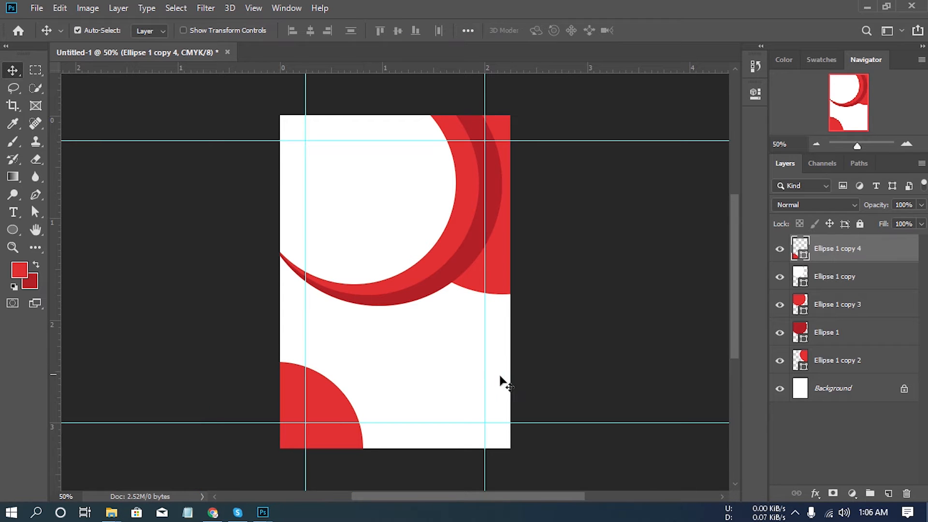
Group all the ellipse layers and name the group "shapes".
{"action": "left_click", "coordinate": [840, 365], "text": "shift"}
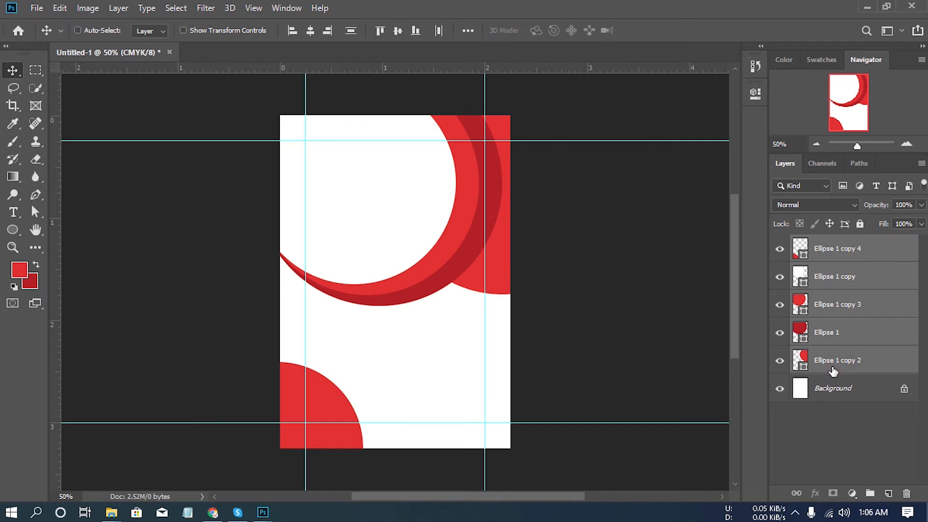
{"action": "key", "text": "ctrl+g"}
{"action": "double_click", "coordinate": [835, 243]}
{"action": "type", "text": "shapes"}
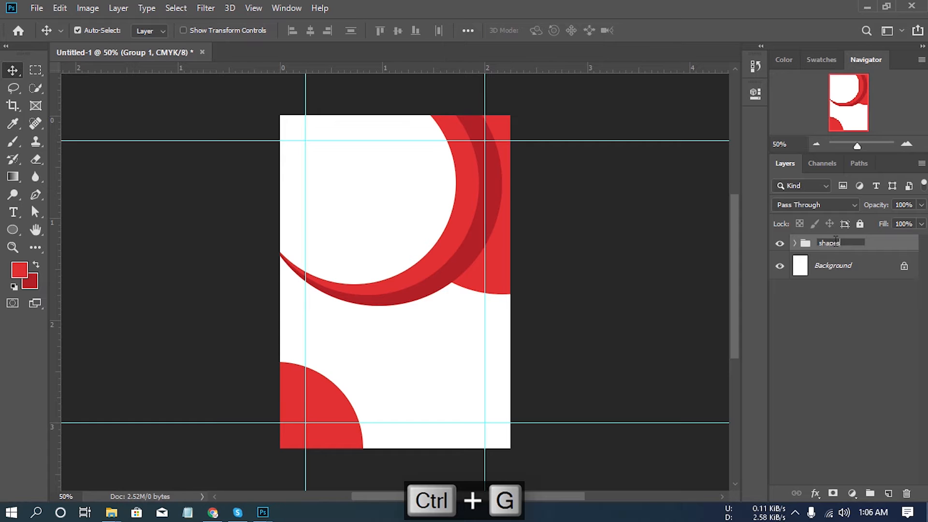
{"action": "key", "text": "Return"}
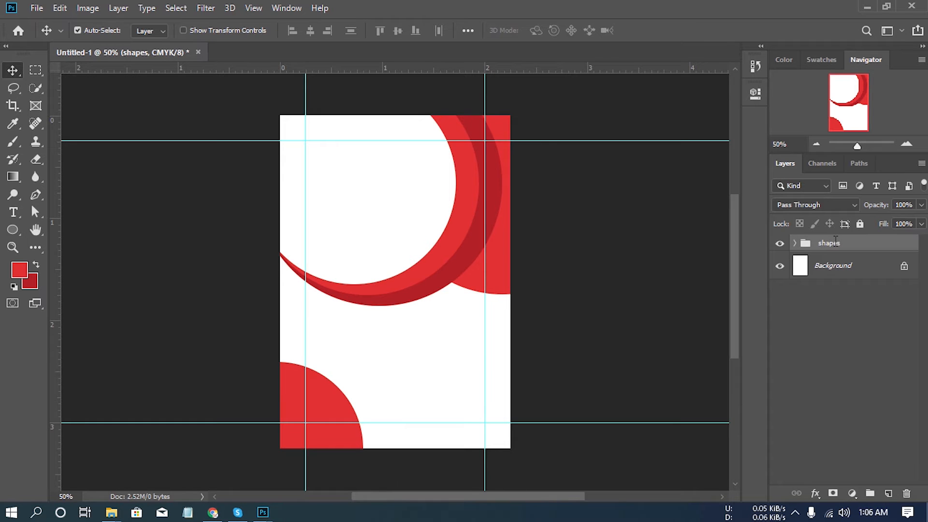
Add a new layer above the group and draw a dark red circle about 242 px wide inside the white circle.
{"action": "left_click", "coordinate": [889, 494]}
{"action": "left_click", "coordinate": [36, 264]}
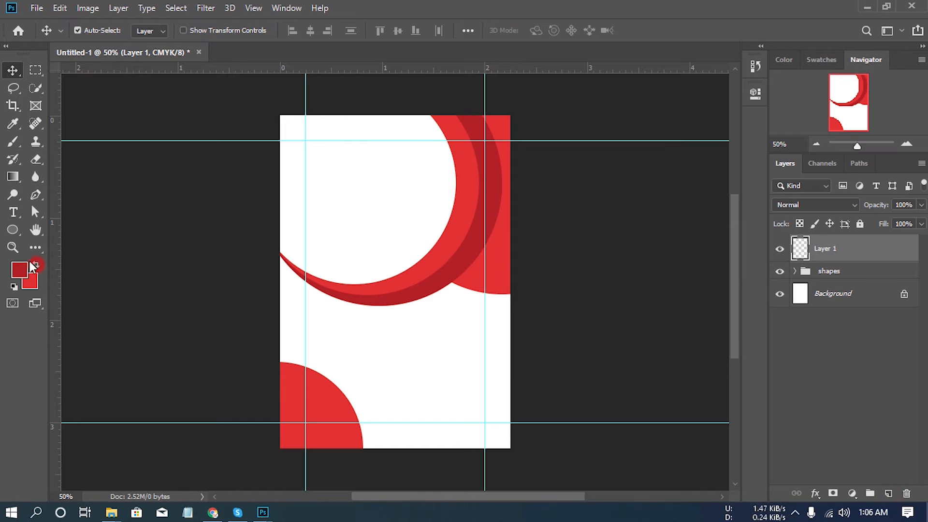
{"action": "left_click", "coordinate": [12, 231]}
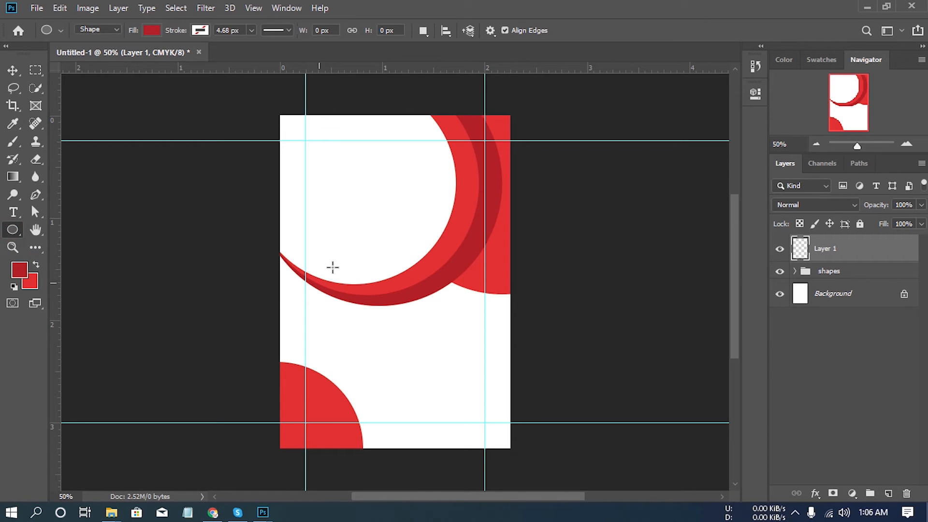
{"action": "left_click_drag", "start_coordinate": [323, 202], "coordinate": [409, 280]}
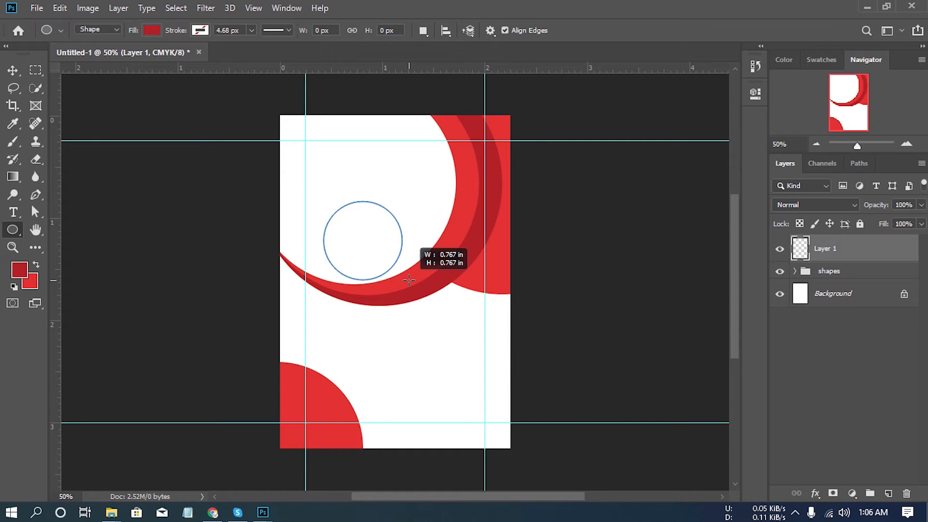
{"action": "left_click_drag", "start_coordinate": [409, 281], "coordinate": [413, 285]}
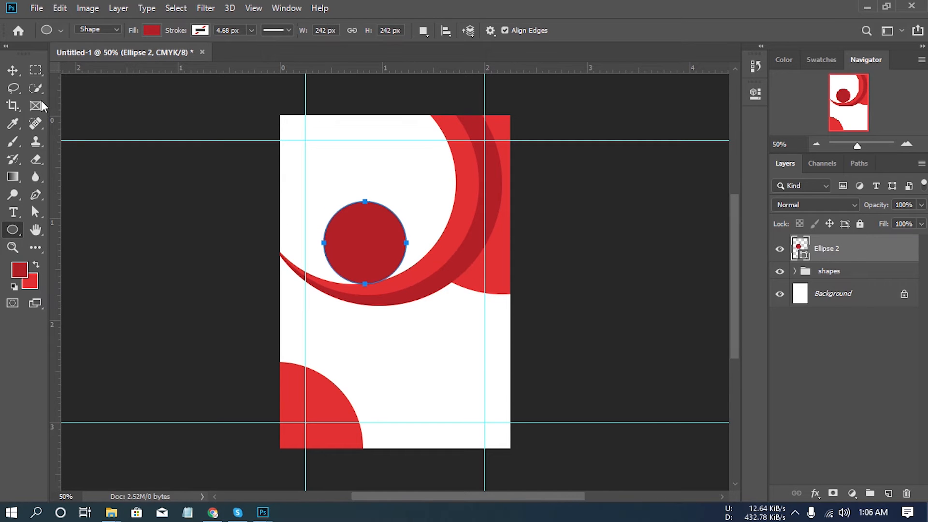
Enlarge the small dark red circle to 107.85% and position it at X 266.50 px, Y 348.50 px inside the white circle.
{"action": "left_click", "coordinate": [13, 70]}
{"action": "mouse_move", "coordinate": [376, 256]}
{"action": "left_mouse_down"}
{"action": "mouse_move", "coordinate": [382, 242]}
{"action": "mouse_move", "coordinate": [387, 250]}
{"action": "left_mouse_up"}
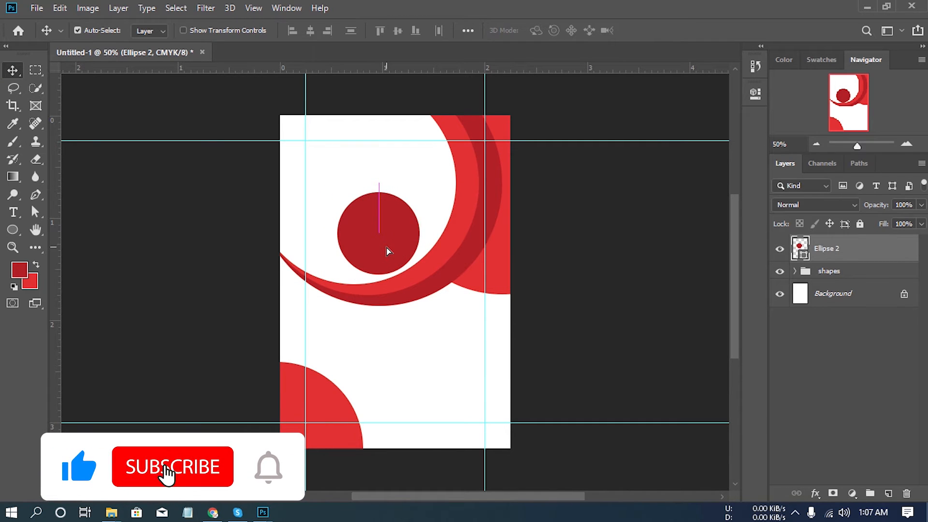
{"action": "key", "text": "ctrl+t"}
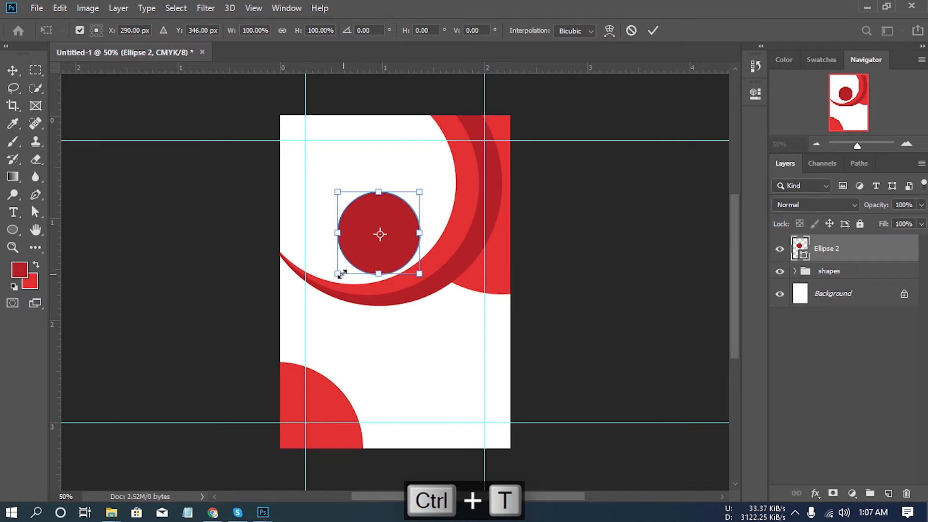
{"action": "left_click_drag", "start_coordinate": [338, 274], "coordinate": [359, 256]}
{"action": "key", "text": "Up"}
{"action": "key", "text": "Up"}
{"action": "key", "text": "Up"}
{"action": "key", "text": "Up"}
{"action": "key", "text": "Up"}
{"action": "key", "text": "Up"}
{"action": "key", "text": "Up"}
{"action": "key", "text": "Up"}
{"action": "key", "text": "Up"}
{"action": "key", "text": "Up"}
{"action": "key", "text": "Right"}
{"action": "key", "text": "Right"}
{"action": "key", "text": "Right"}
{"action": "key", "text": "Right"}
{"action": "key", "text": "Right"}
{"action": "key", "text": "Right"}
{"action": "key", "text": "Right"}
{"action": "key", "text": "Right"}
{"action": "key", "text": "Right"}
{"action": "key", "text": "Right"}
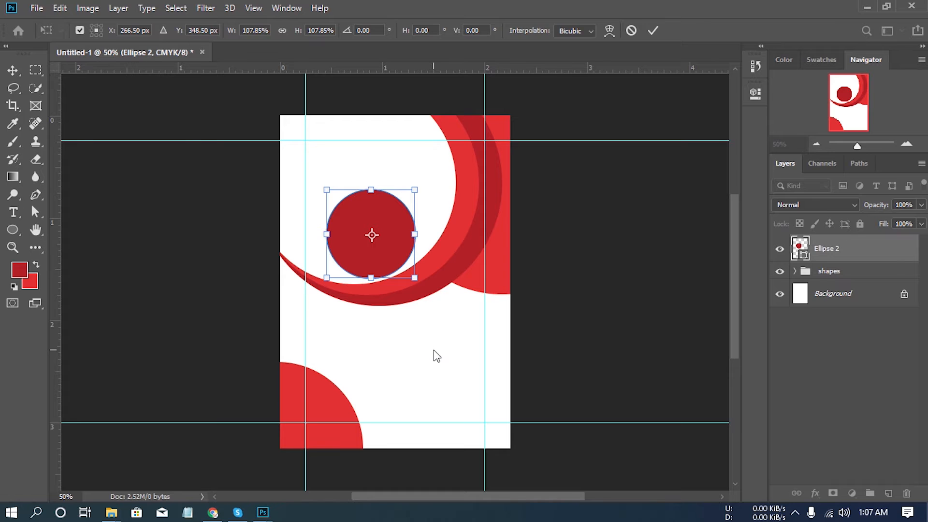
{"action": "key", "text": "Return"}
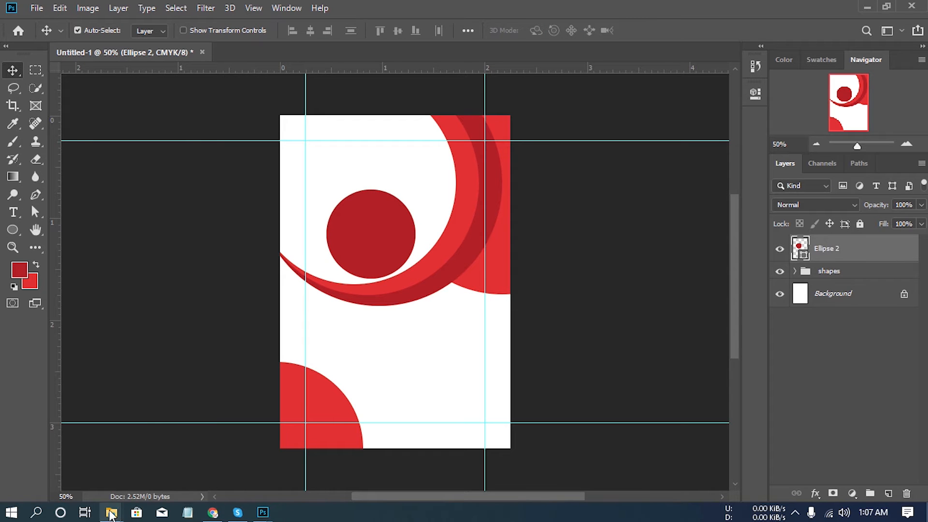
Switch to File Explorer and open the portrait of the bearded man in the blue shirt from the icon pack folder in Photoshop.
{"action": "mouse_move", "coordinate": [111, 516]}
{"action": "left_click", "coordinate": [230, 472]}
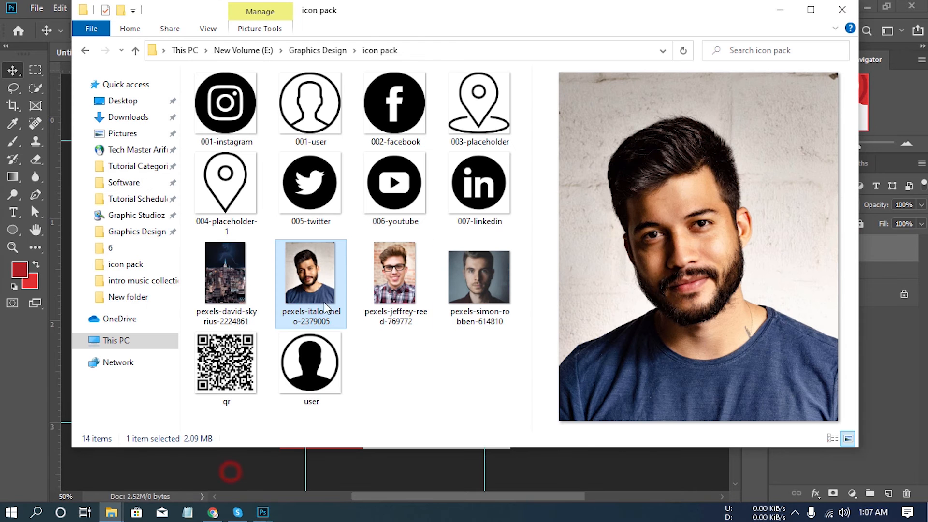
{"action": "right_click", "coordinate": [310, 286]}
{"action": "left_click", "coordinate": [396, 293]}
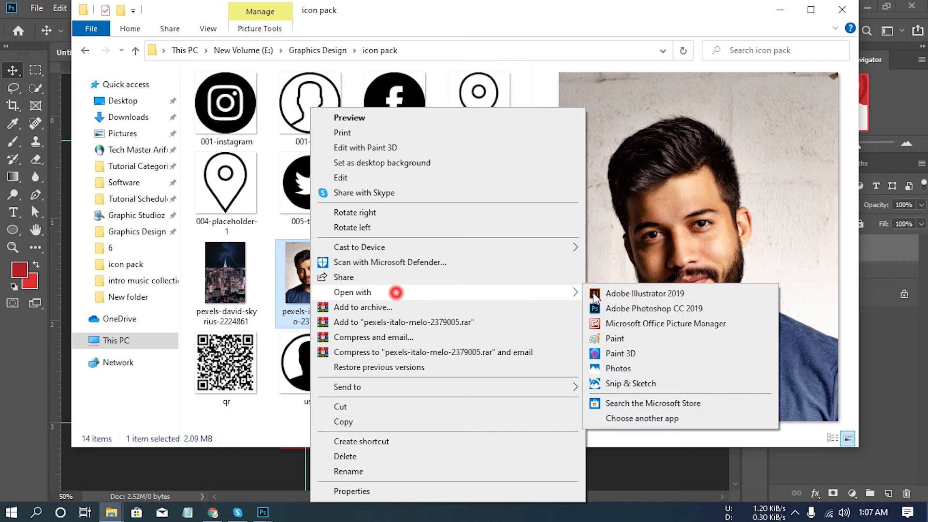
{"action": "left_click", "coordinate": [638, 309]}
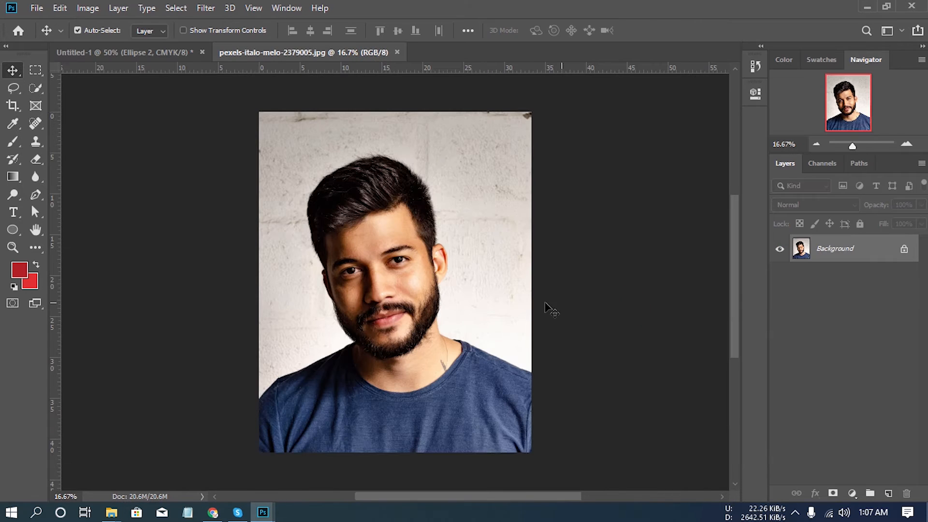
Bring the portrait into the Untitled-1 card and clip it to the dark red circle, Ellipse 2.
{"action": "left_click_drag", "start_coordinate": [412, 311], "coordinate": [372, 221]}
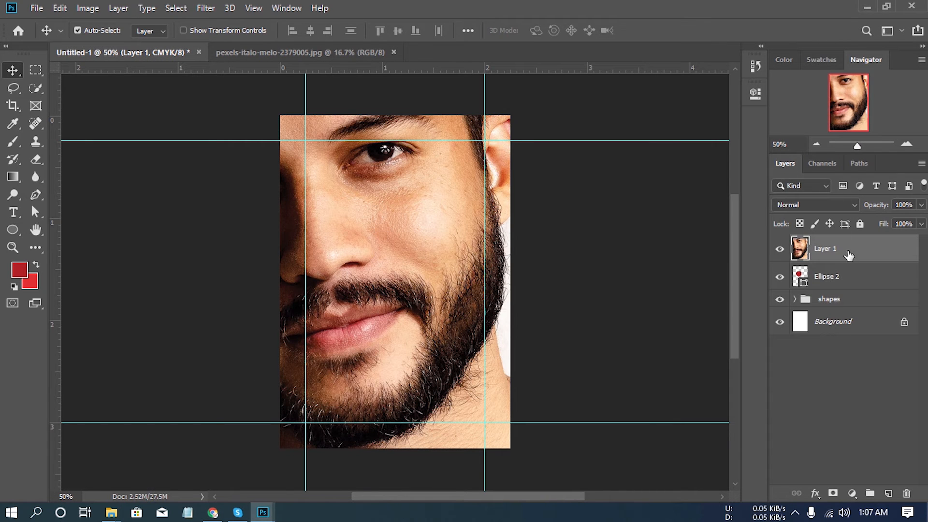
{"action": "right_click", "coordinate": [850, 256]}
{"action": "left_click", "coordinate": [747, 262]}
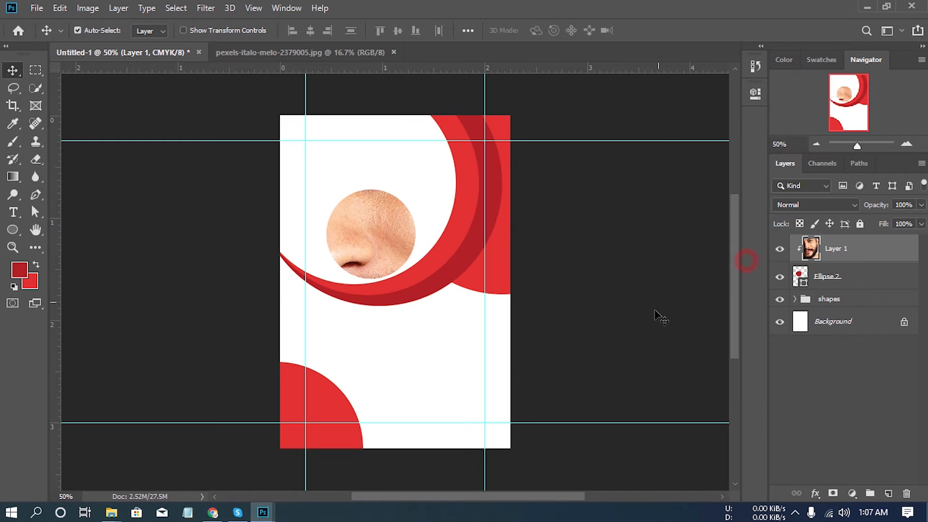
Scale the portrait in Layer 1 to 12% and position it at X 277 px, Y 370 px within the circle.
{"action": "key", "text": "ctrl+t"}
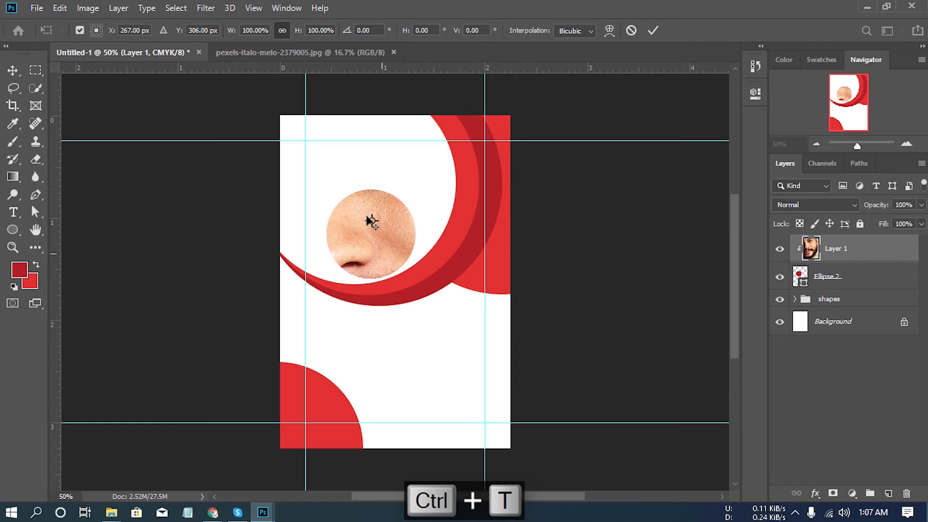
{"action": "left_click_drag", "start_coordinate": [228, 30], "coordinate": [167, 39]}
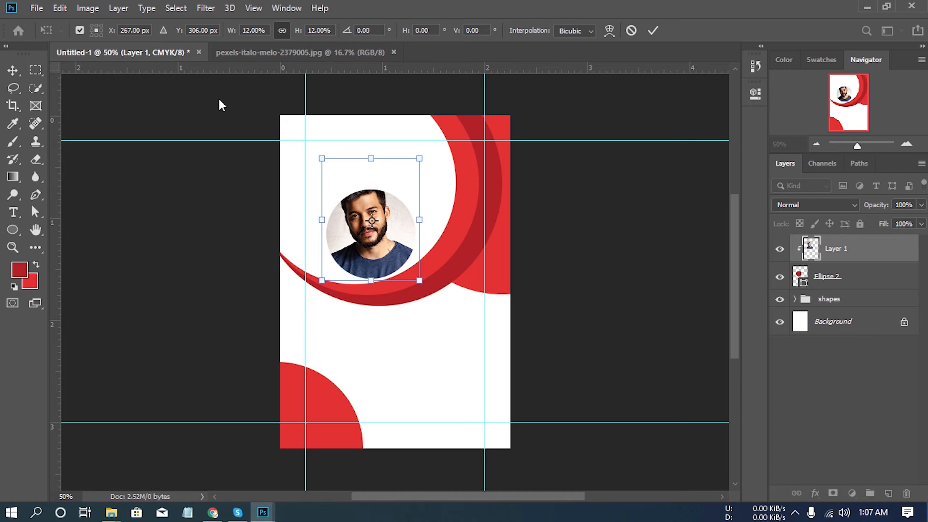
{"action": "key", "text": "Down"}
{"action": "key", "text": "Down"}
{"action": "key", "text": "Down"}
{"action": "key", "text": "Down"}
{"action": "key", "text": "Down"}
{"action": "key", "text": "Down"}
{"action": "key", "text": "Down"}
{"action": "key", "text": "Down"}
{"action": "key", "text": "Down"}
{"action": "key", "text": "Down"}
{"action": "key", "text": "Down"}
{"action": "key", "text": "Down"}
{"action": "key", "text": "Down"}
{"action": "key", "text": "Down"}
{"action": "key", "text": "Down"}
{"action": "key", "text": "Down"}
{"action": "key", "text": "Down"}
{"action": "key", "text": "Down"}
{"action": "key", "text": "Down"}
{"action": "key", "text": "Down"}
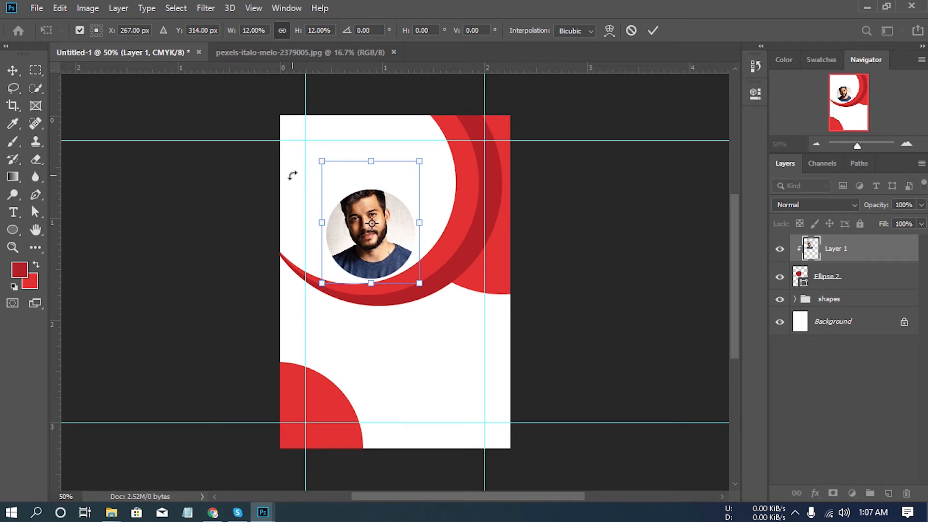
{"action": "key", "text": "Down"}
{"action": "key", "text": "Down"}
{"action": "key", "text": "Down"}
{"action": "key", "text": "Down"}
{"action": "key", "text": "Down"}
{"action": "key", "text": "Down"}
{"action": "key", "text": "Down"}
{"action": "key", "text": "Down"}
{"action": "key", "text": "Down"}
{"action": "key", "text": "Down"}
{"action": "key", "text": "Down"}
{"action": "key", "text": "Down"}
{"action": "key", "text": "Down"}
{"action": "key", "text": "Down"}
{"action": "key", "text": "Down"}
{"action": "key", "text": "Down"}
{"action": "key", "text": "Down"}
{"action": "key", "text": "Down"}
{"action": "key", "text": "Down"}
{"action": "key", "text": "Down"}
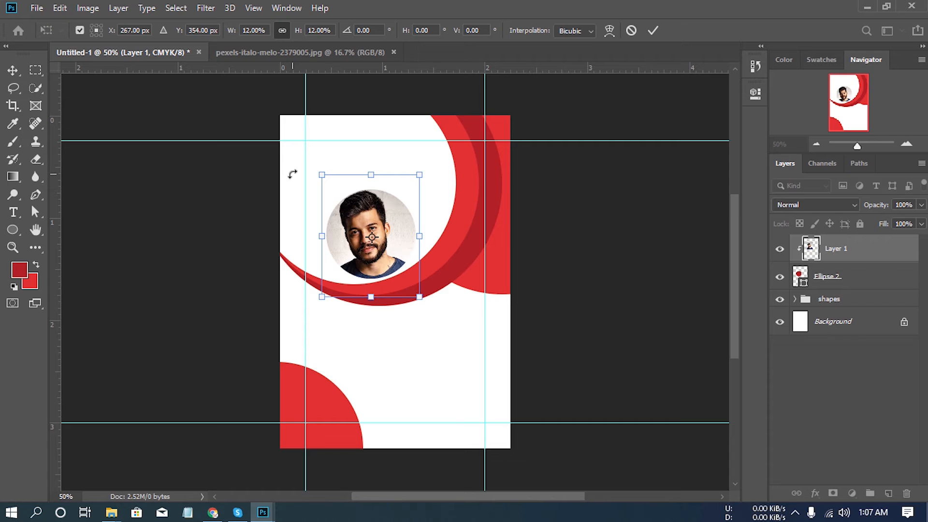
{"action": "key", "text": "Down"}
{"action": "key", "text": "Down"}
{"action": "key", "text": "Down"}
{"action": "key", "text": "Down"}
{"action": "key", "text": "Down"}
{"action": "key", "text": "Down"}
{"action": "key", "text": "Down"}
{"action": "key", "text": "Down"}
{"action": "key", "text": "Down"}
{"action": "key", "text": "Down"}
{"action": "key", "text": "Down"}
{"action": "key", "text": "Down"}
{"action": "key", "text": "Down"}
{"action": "key", "text": "Down"}
{"action": "key", "text": "Down"}
{"action": "key", "text": "Down"}
{"action": "key", "text": "Right"}
{"action": "key", "text": "Right"}
{"action": "key", "text": "Right"}
{"action": "key", "text": "Right"}
{"action": "key", "text": "Right"}
{"action": "key", "text": "Right"}
{"action": "key", "text": "Right"}
{"action": "key", "text": "Right"}
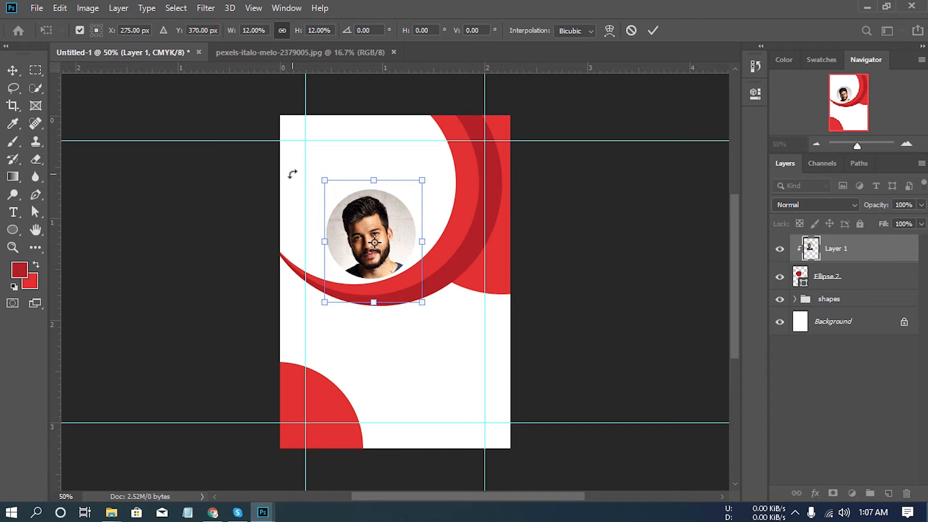
{"action": "key", "text": "Right"}
{"action": "key", "text": "Right"}
{"action": "key", "text": "Return"}
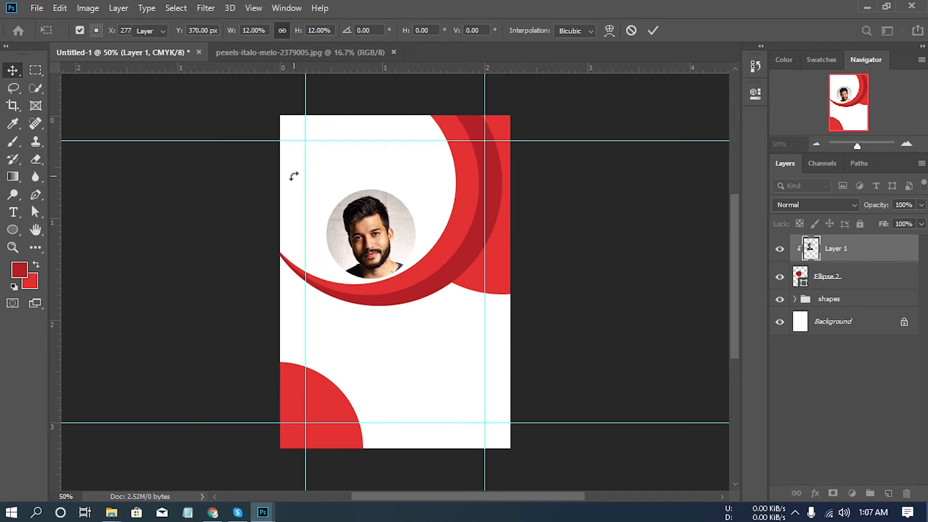
Add an outside Stroke effect in red e13132 to the Ellipse 2 circle.
{"action": "right_click", "coordinate": [846, 255]}
{"action": "left_click", "coordinate": [876, 277]}
{"action": "left_click", "coordinate": [867, 281]}
{"action": "right_click", "coordinate": [867, 280]}
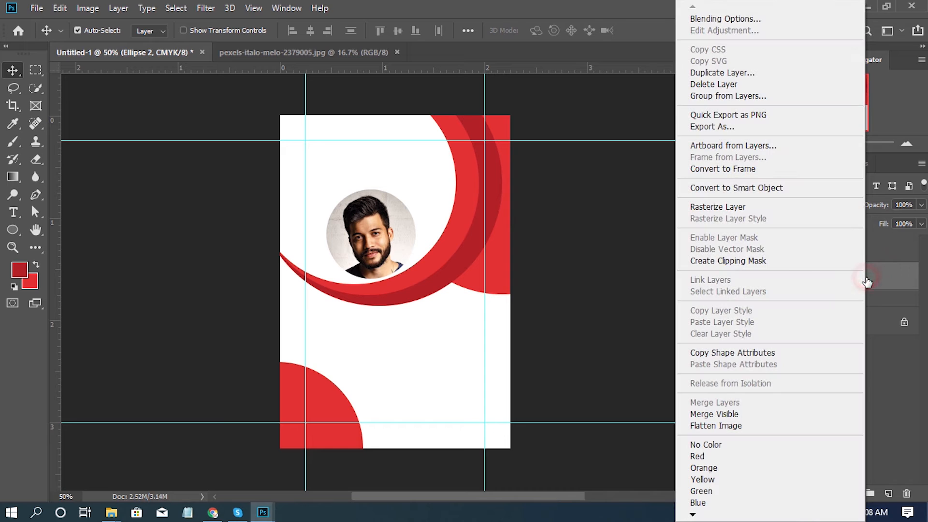
{"action": "left_click", "coordinate": [733, 19]}
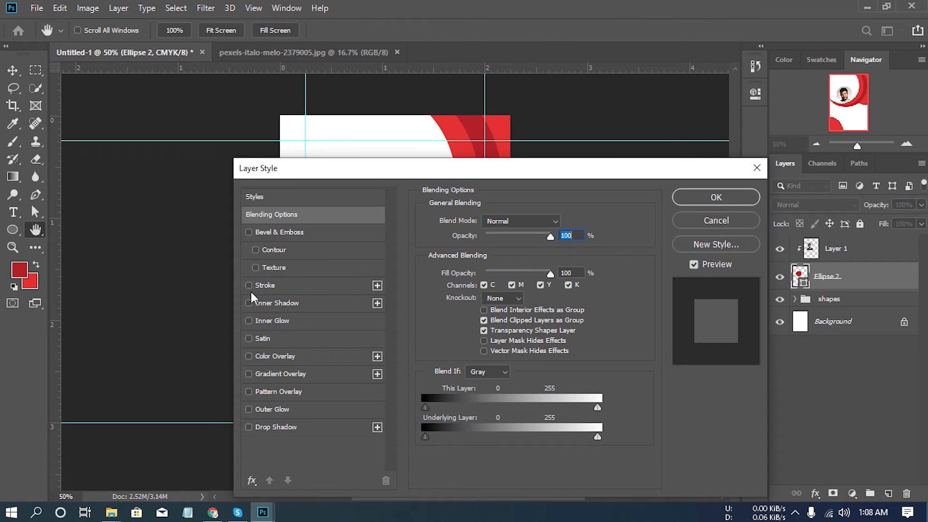
{"action": "left_click", "coordinate": [248, 285]}
{"action": "left_click", "coordinate": [303, 285]}
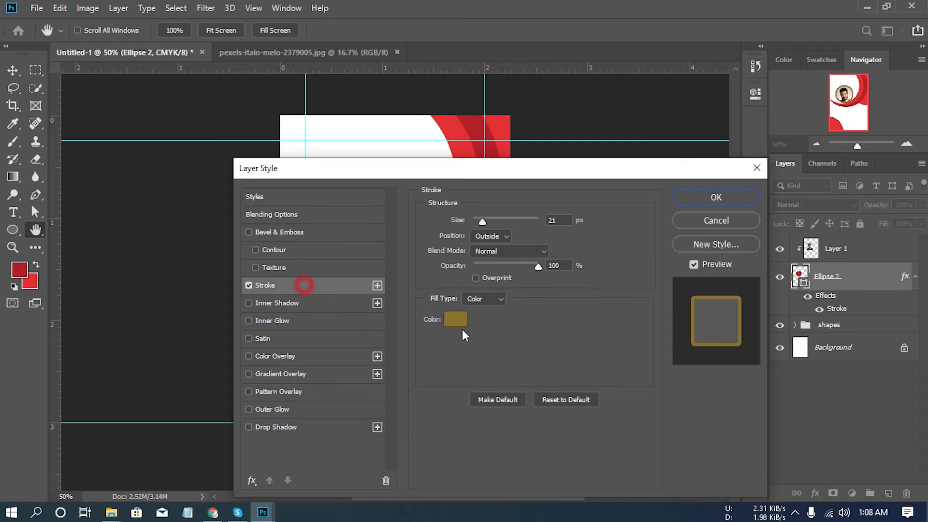
{"action": "left_click", "coordinate": [460, 319]}
{"action": "left_click", "coordinate": [29, 281]}
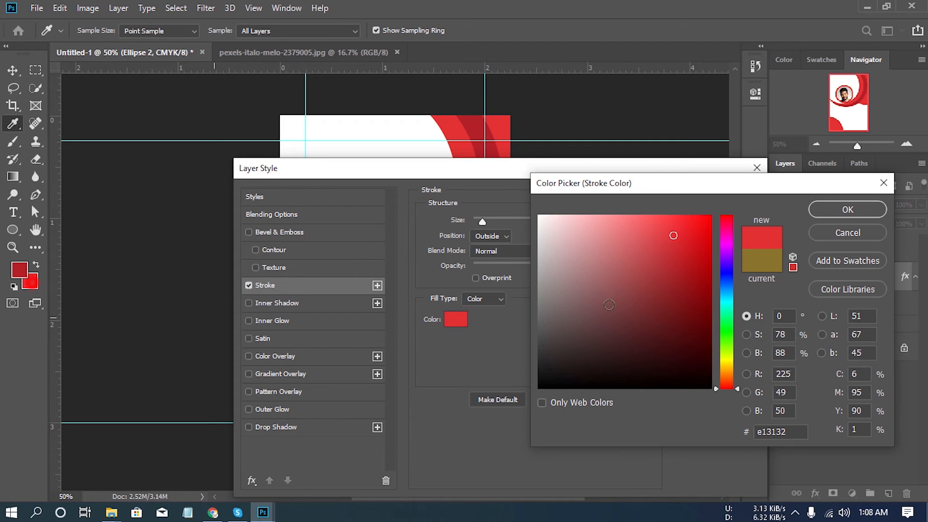
{"action": "left_click", "coordinate": [828, 213]}
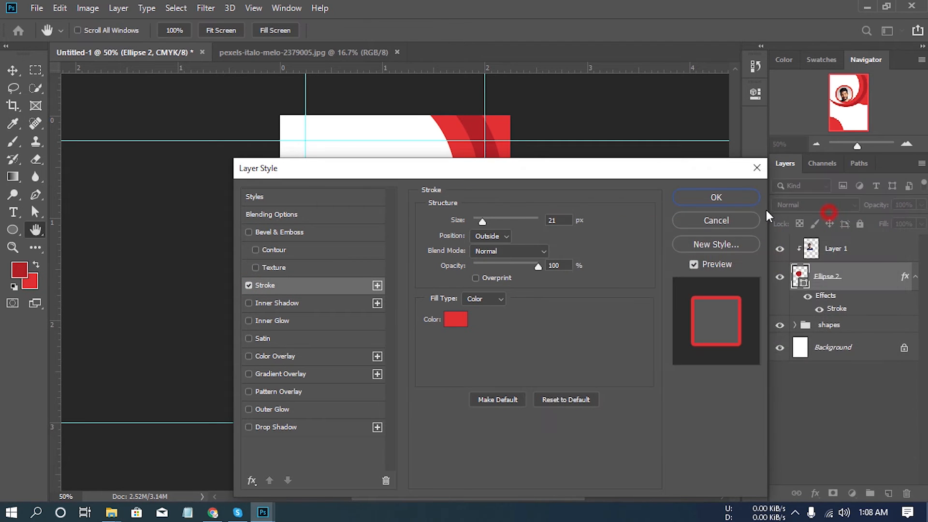
{"action": "left_click", "coordinate": [720, 202]}
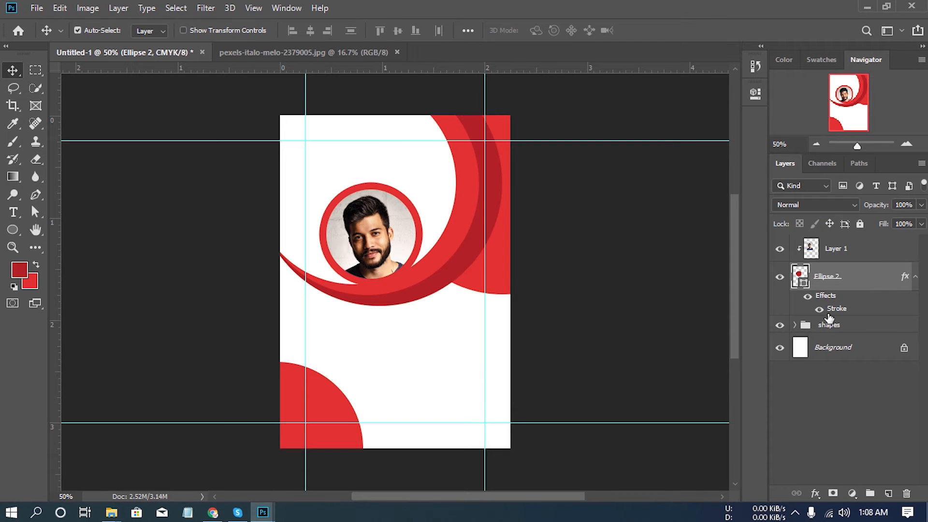
Set the size of the Ellipse 2 stroke to 5 px.
{"action": "double_click", "coordinate": [903, 280]}
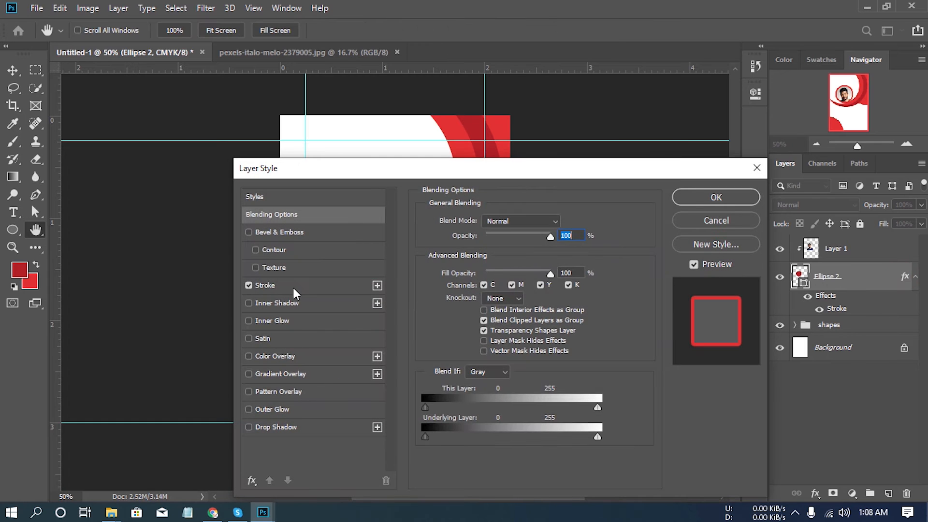
{"action": "left_click", "coordinate": [293, 286]}
{"action": "left_click_drag", "start_coordinate": [496, 173], "coordinate": [512, 323]}
{"action": "left_click", "coordinate": [577, 370]}
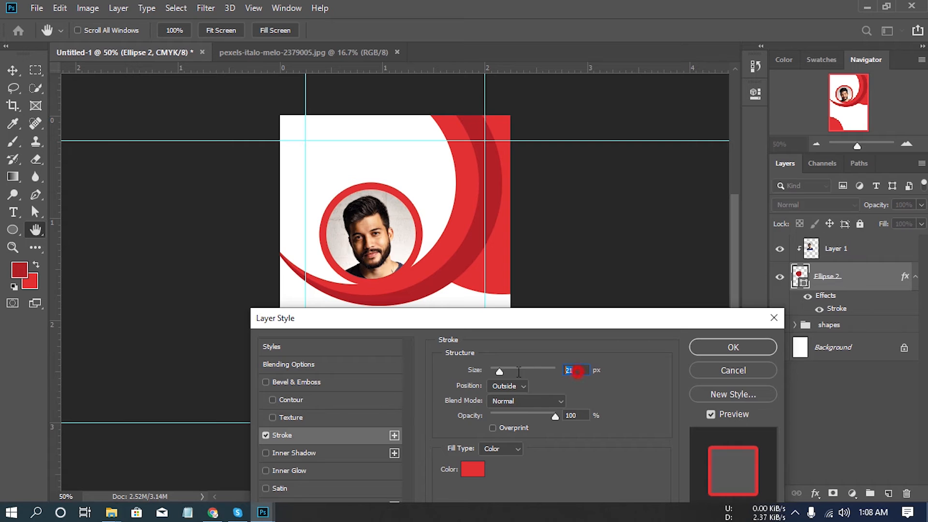
{"action": "type", "text": "5"}
{"action": "key", "text": "Return"}
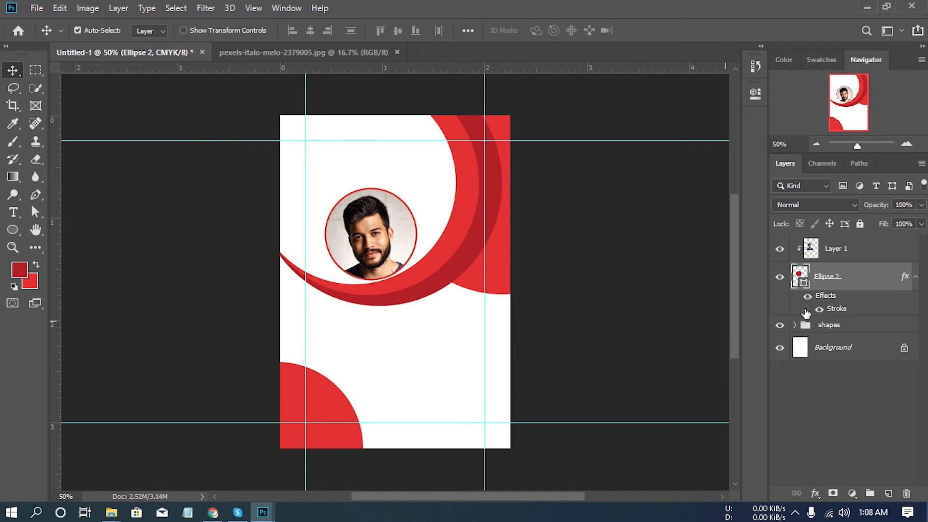
Nudge Layer 1 and Ellipse 2 together a few pixels up within the white circle.
{"action": "left_click", "coordinate": [839, 248], "text": "shift"}
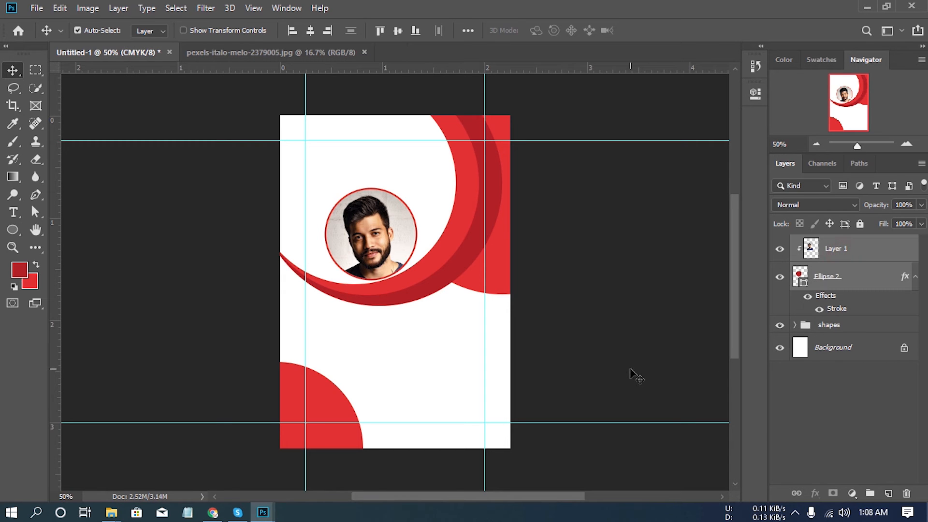
{"action": "key", "text": "Up"}
{"action": "key", "text": "Up"}
{"action": "key", "text": "Up"}
{"action": "key", "text": "Up"}
{"action": "key", "text": "Up"}
{"action": "key", "text": "Up"}
{"action": "key", "text": "Up"}
{"action": "key", "text": "Up"}
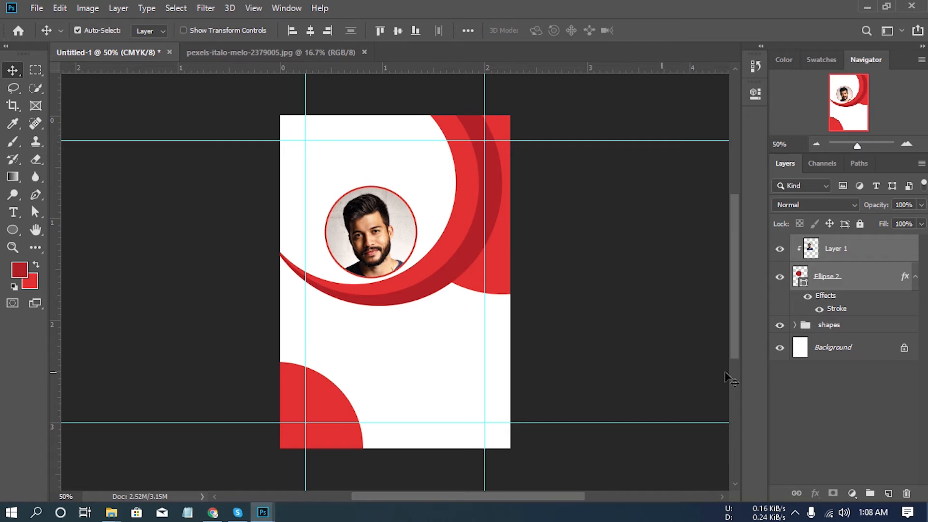
Group the portrait and circle layers and name the group img.
{"action": "key", "text": "ctrl+g"}
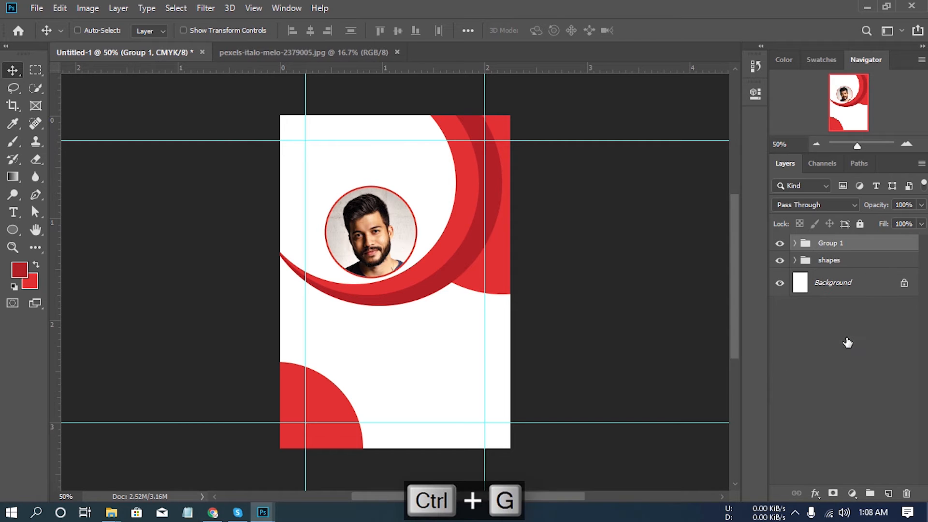
{"action": "double_click", "coordinate": [838, 244]}
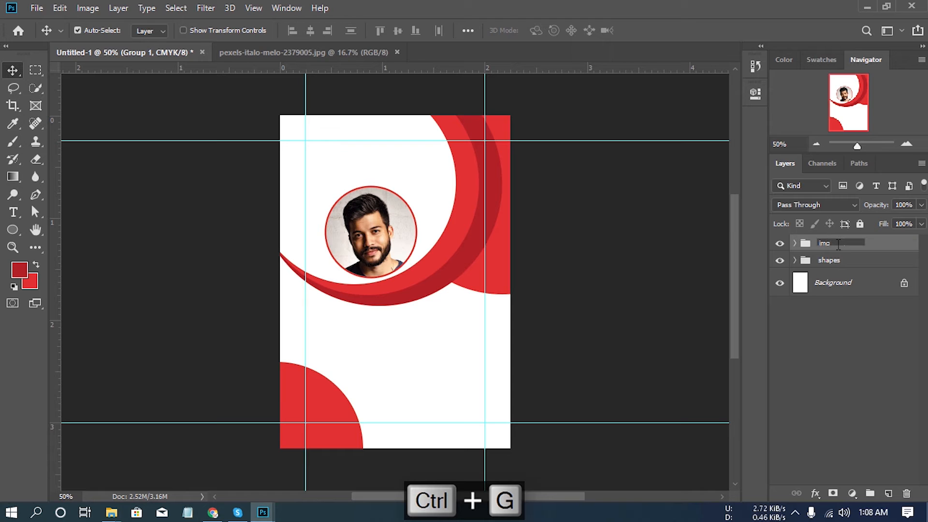
{"action": "left_click", "coordinate": [846, 321]}
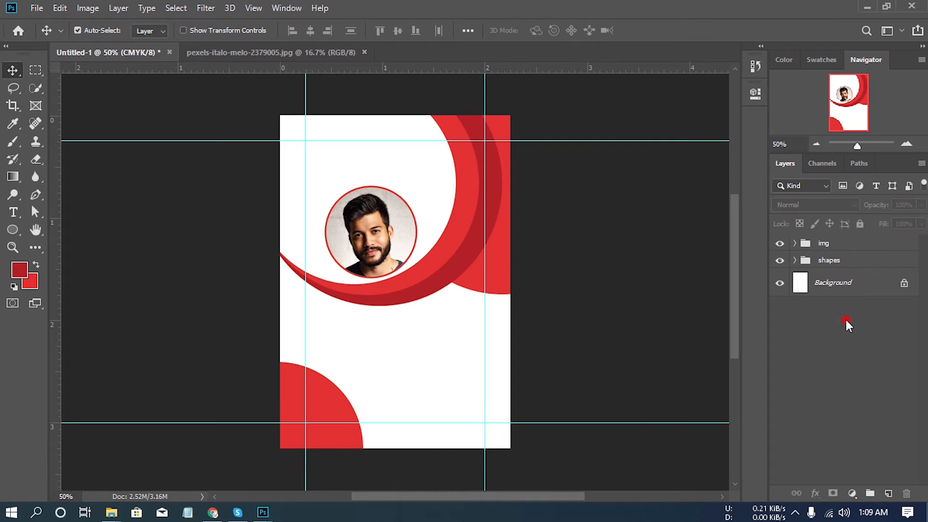
Add a new layer and draw a recycling symbol custom shape about 85 px wide from the card's upper-left guide intersection.
{"action": "left_click", "coordinate": [889, 495]}
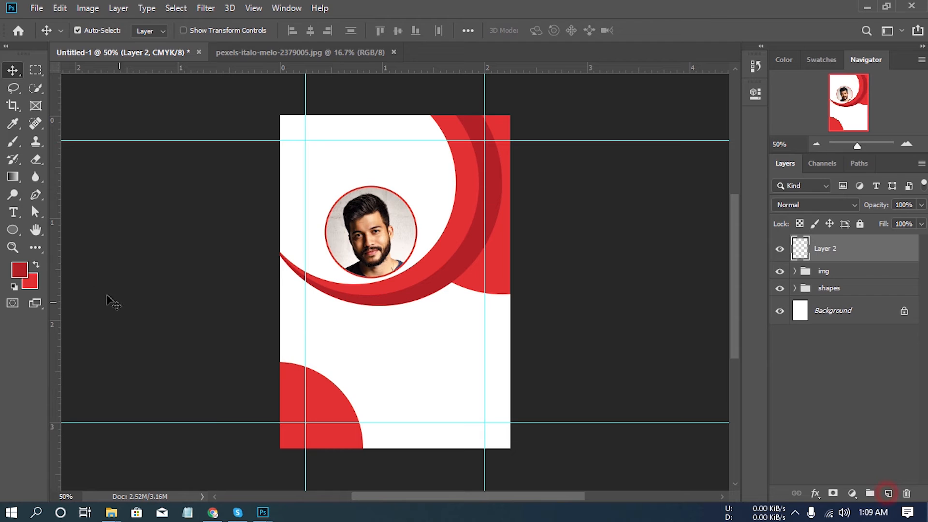
{"action": "left_click_drag", "start_coordinate": [15, 233], "coordinate": [66, 295]}
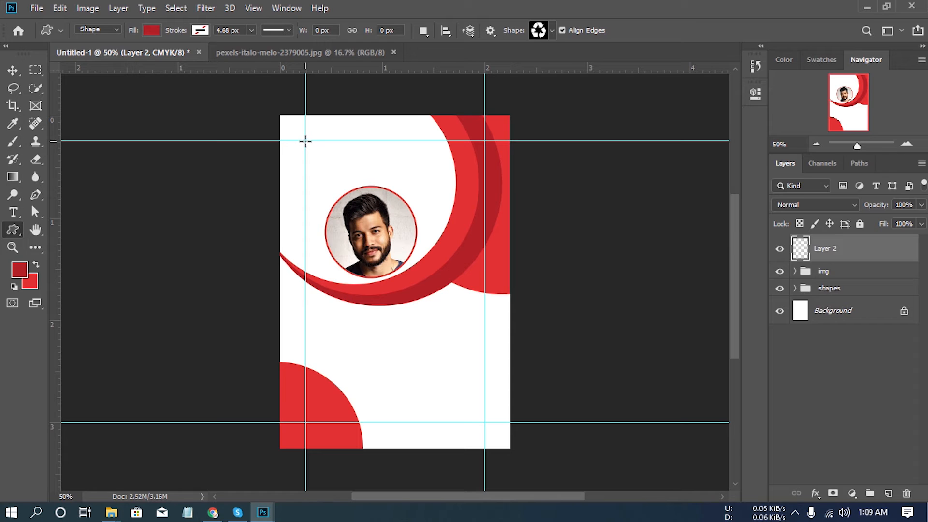
{"action": "left_click_drag", "start_coordinate": [306, 140], "coordinate": [334, 179]}
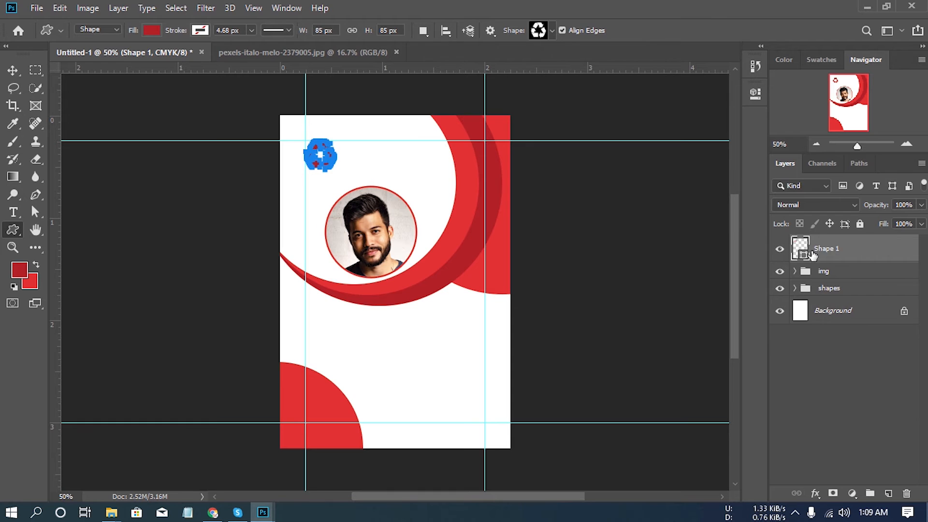
Change the recycling symbol's fill colour to 282828 and copy the hex code.
{"action": "double_click", "coordinate": [803, 256]}
{"action": "double_click", "coordinate": [793, 432]}
{"action": "type", "text": "282828"}
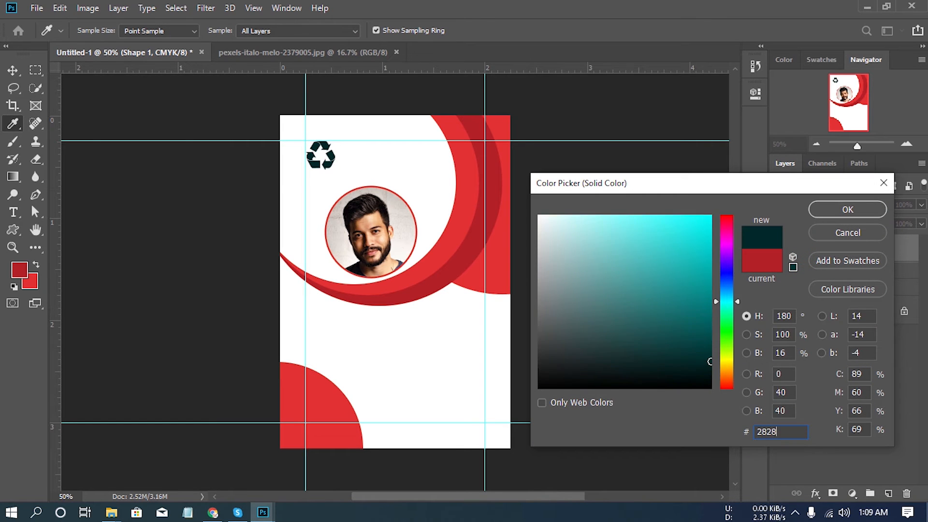
{"action": "key", "text": "ctrl+a"}
{"action": "key", "text": "ctrl+c"}
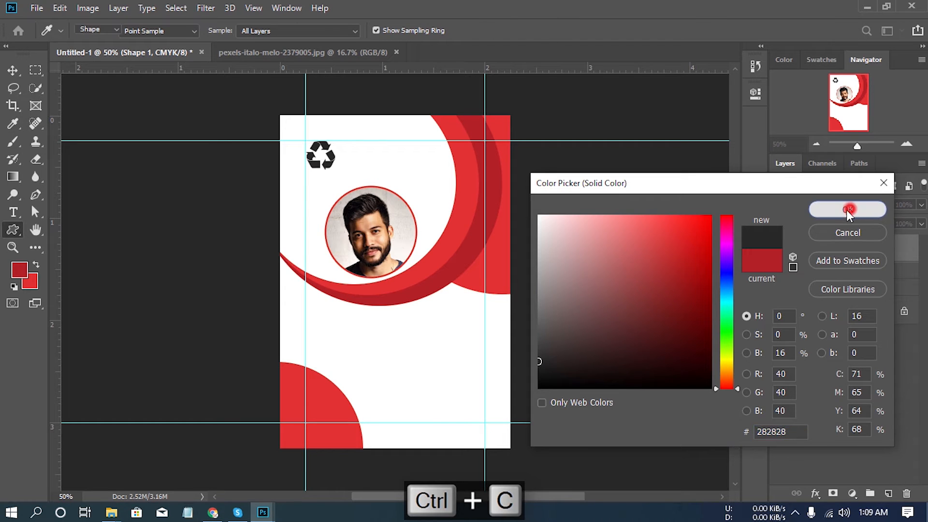
{"action": "left_click", "coordinate": [850, 209]}
Nudge the recycling symbol slightly down and to the right, clear of the guide lines.
{"action": "left_click", "coordinate": [16, 70]}
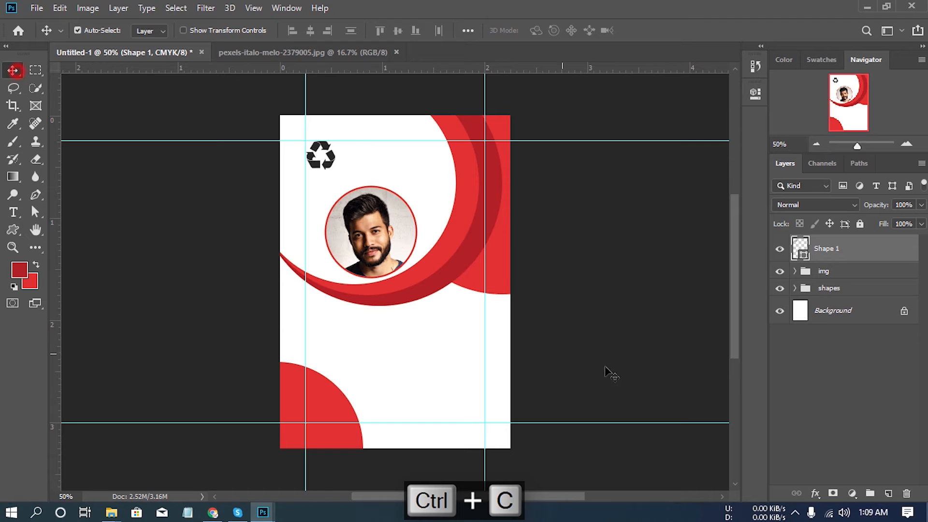
{"action": "key", "text": "Down"}
{"action": "key", "text": "Down"}
{"action": "key", "text": "Down"}
{"action": "key", "text": "Down"}
{"action": "key", "text": "Down"}
{"action": "key", "text": "Down"}
{"action": "key", "text": "Down"}
{"action": "key", "text": "Down"}
{"action": "key", "text": "Down"}
{"action": "key", "text": "Down"}
{"action": "key", "text": "Down"}
{"action": "key", "text": "Down"}
{"action": "key", "text": "Down"}
{"action": "key", "text": "Down"}
{"action": "key", "text": "Right"}
{"action": "key", "text": "Right"}
{"action": "key", "text": "Right"}
{"action": "key", "text": "Right"}
{"action": "key", "text": "Right"}
{"action": "key", "text": "Right"}
{"action": "key", "text": "Right"}
{"action": "key", "text": "Right"}
{"action": "key", "text": "Right"}
{"action": "key", "text": "Right"}
{"action": "key", "text": "Right"}
{"action": "key", "text": "Right"}
{"action": "key", "text": "Right"}
{"action": "key", "text": "Right"}
{"action": "key", "text": "Right"}
{"action": "key", "text": "Right"}
{"action": "key", "text": "Right"}
{"action": "key", "text": "Right"}
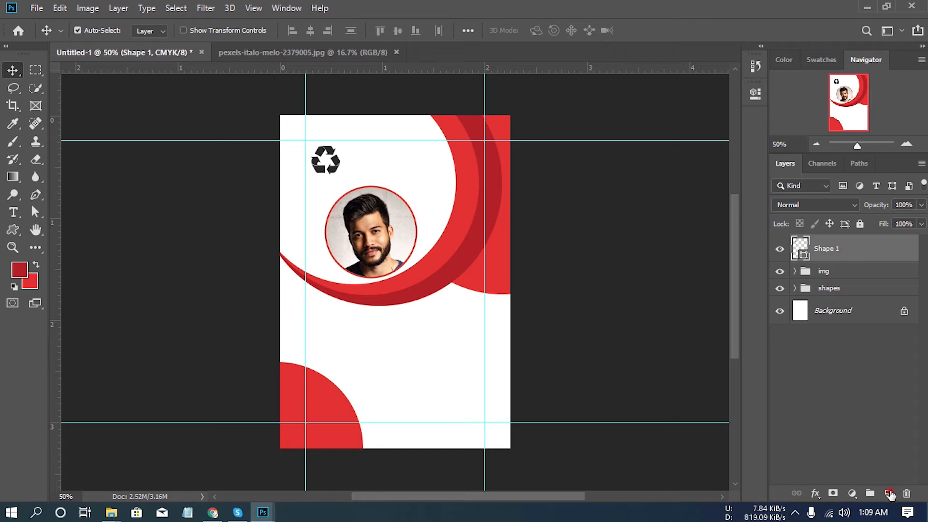
Add a new layer and start a text line beside the recycling symbol in Montserrat Bold at 12 pt.
{"action": "left_click", "coordinate": [889, 493]}
{"action": "left_click", "coordinate": [14, 213]}
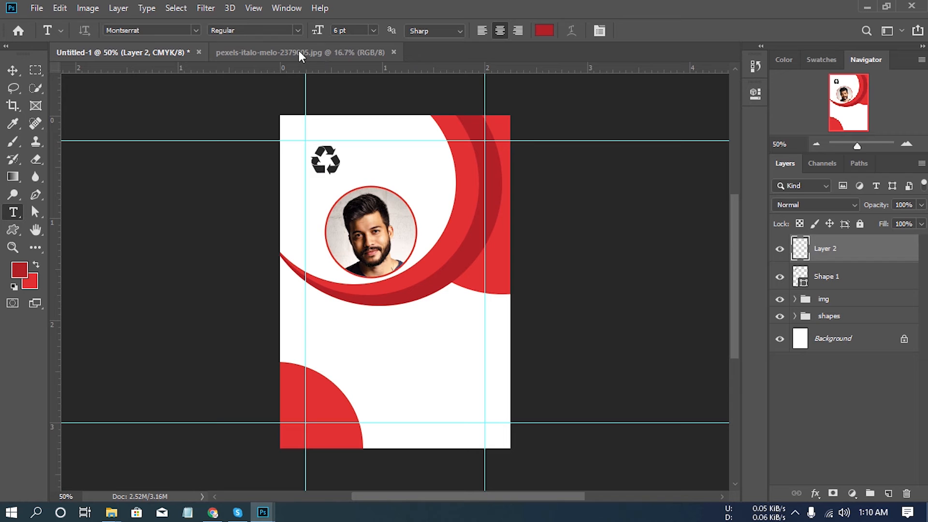
{"action": "left_click", "coordinate": [297, 30]}
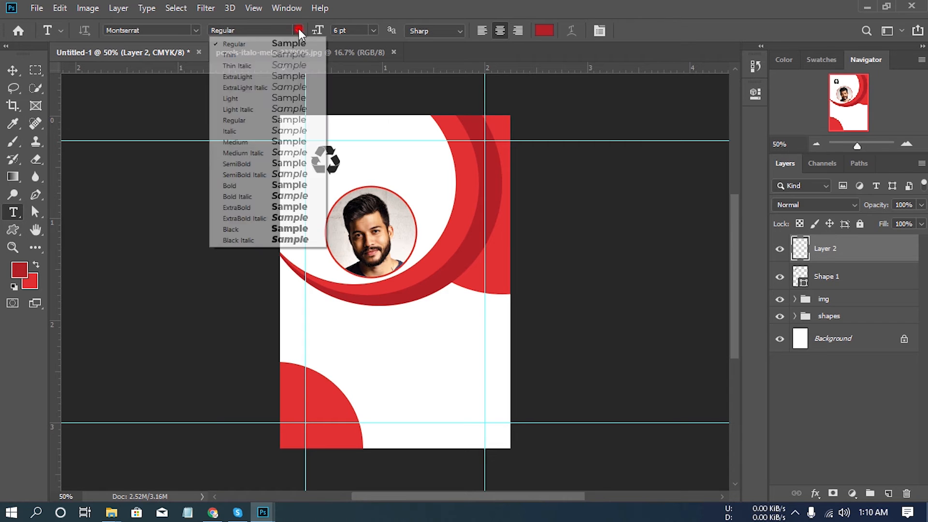
{"action": "left_click", "coordinate": [256, 186]}
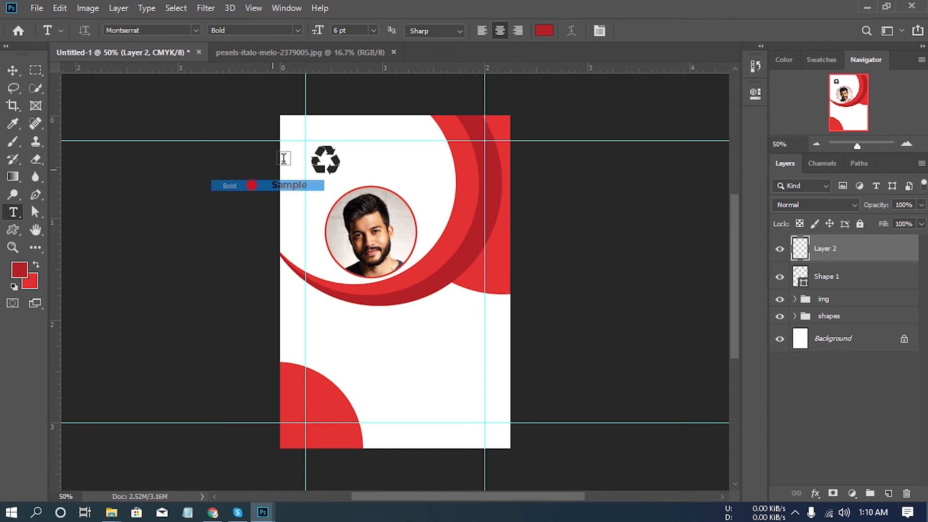
{"action": "left_click", "coordinate": [374, 30]}
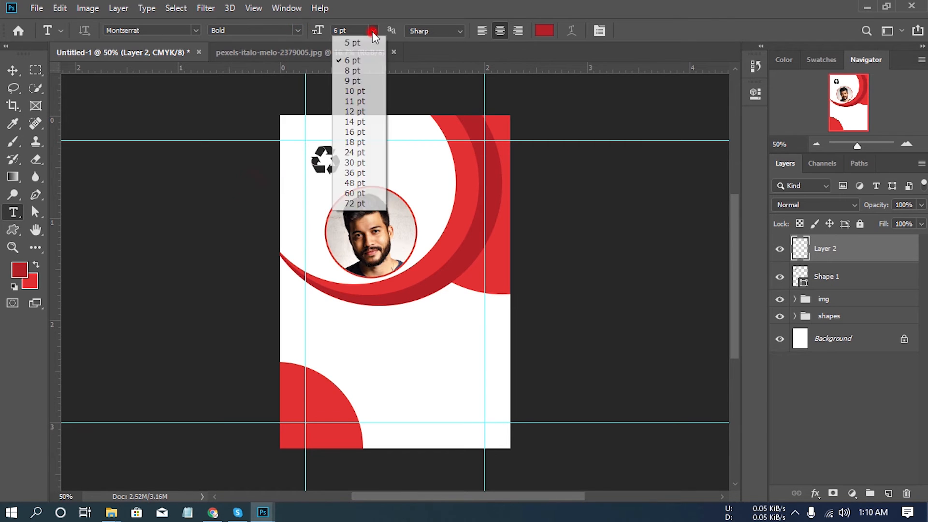
{"action": "left_click", "coordinate": [359, 111]}
{"action": "left_click", "coordinate": [360, 159]}
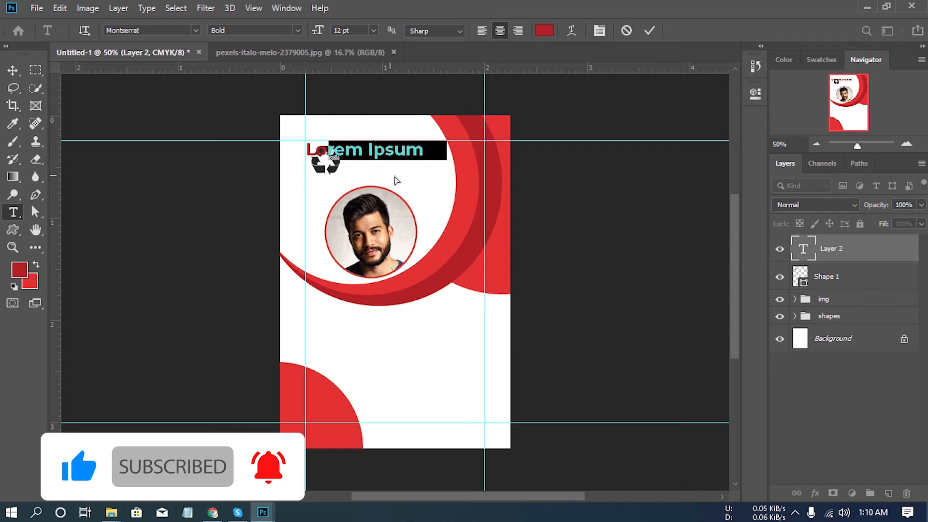
Left-align the placeholder text, place it just right of the recycling symbol and replace it with DesignPro.
{"action": "left_click_drag", "start_coordinate": [370, 180], "coordinate": [408, 182]}
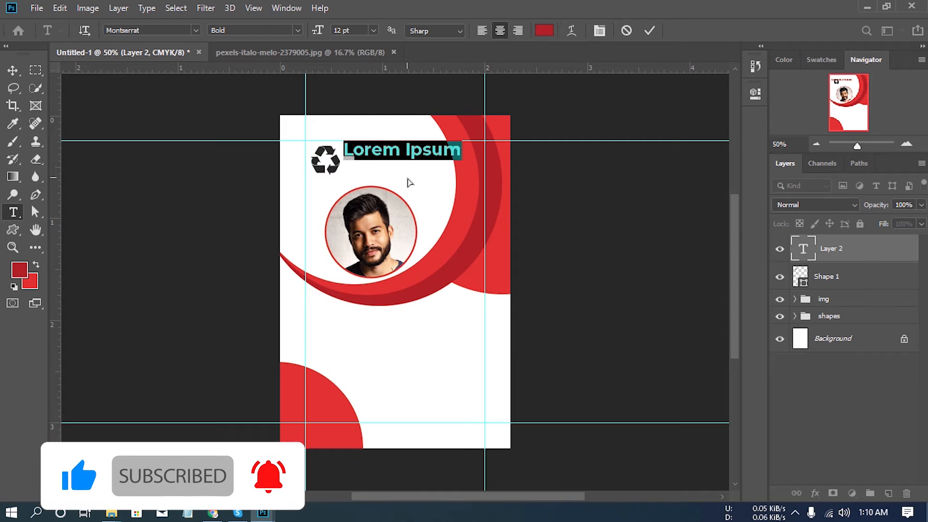
{"action": "left_click", "coordinate": [482, 31]}
{"action": "left_click_drag", "start_coordinate": [436, 177], "coordinate": [387, 186]}
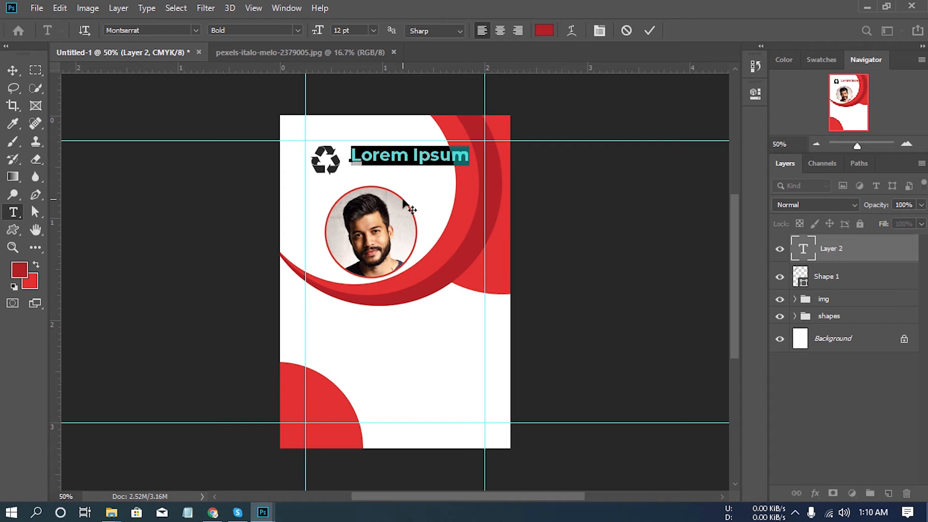
{"action": "type", "text": "DesignPro"}
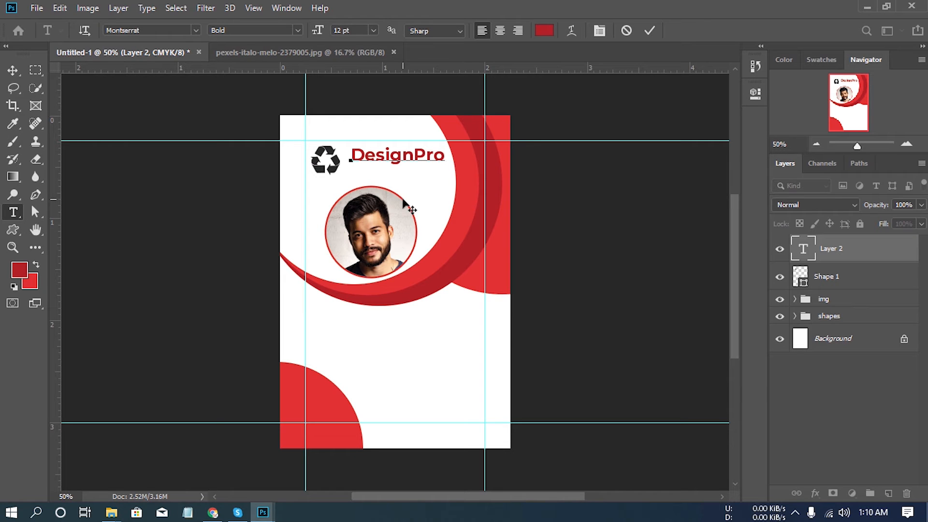
Commit the DesignPro text, duplicate its layer and move the copy straight down, just below the original.
{"action": "left_click", "coordinate": [867, 249]}
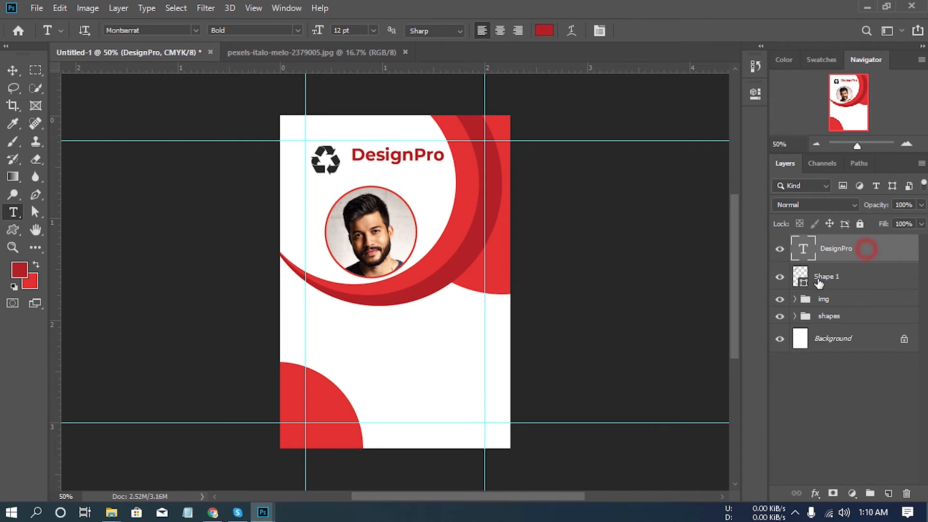
{"action": "left_click", "coordinate": [14, 72]}
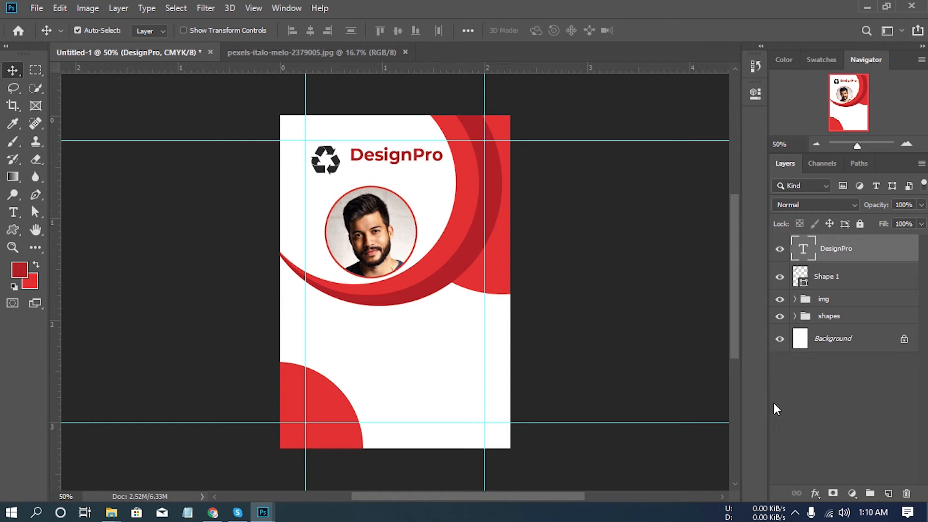
{"action": "left_click_drag", "start_coordinate": [859, 248], "coordinate": [889, 493]}
{"action": "key", "text": "Down"}
{"action": "key", "text": "Down"}
{"action": "key", "text": "Down"}
{"action": "key", "text": "Down"}
{"action": "key", "text": "Down"}
{"action": "key", "text": "Down"}
{"action": "key", "text": "Down"}
{"action": "key", "text": "Down"}
{"action": "key", "text": "Down"}
{"action": "key", "text": "Down"}
{"action": "key", "text": "Down"}
{"action": "key", "text": "Down"}
{"action": "key", "text": "Down"}
{"action": "key", "text": "Down"}
{"action": "key", "text": "Down"}
{"action": "key", "text": "Down"}
{"action": "key", "text": "Down"}
{"action": "key", "text": "Down"}
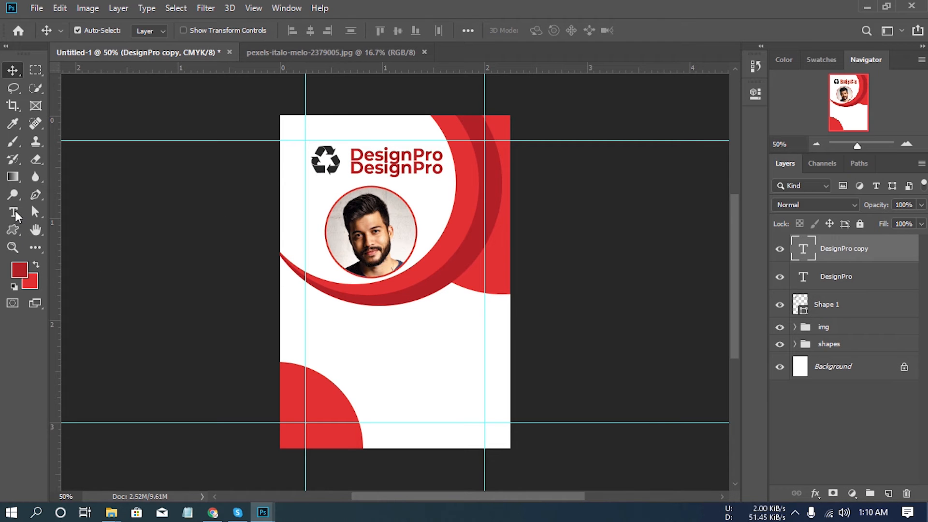
Set the duplicated DesignPro text to the Thin font style at 6 pt.
{"action": "left_click", "coordinate": [13, 212]}
{"action": "left_click", "coordinate": [297, 30]}
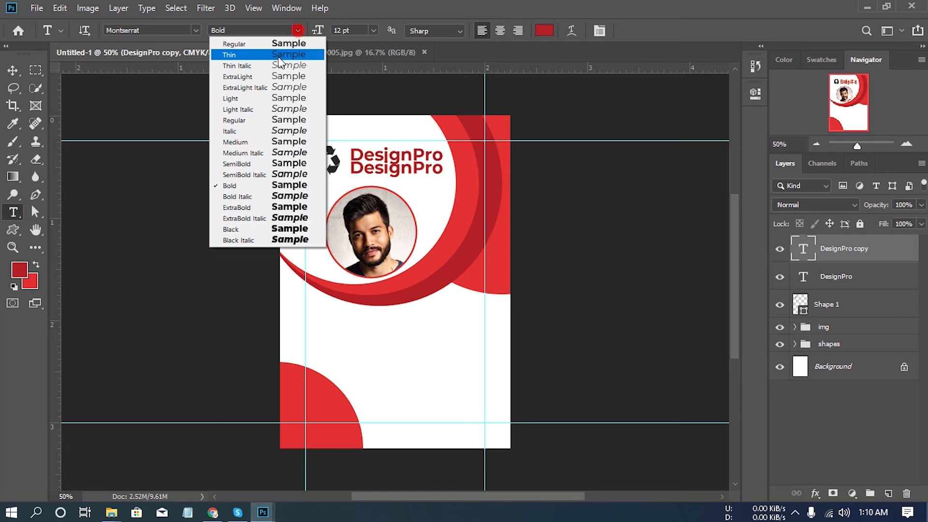
{"action": "left_click", "coordinate": [266, 56]}
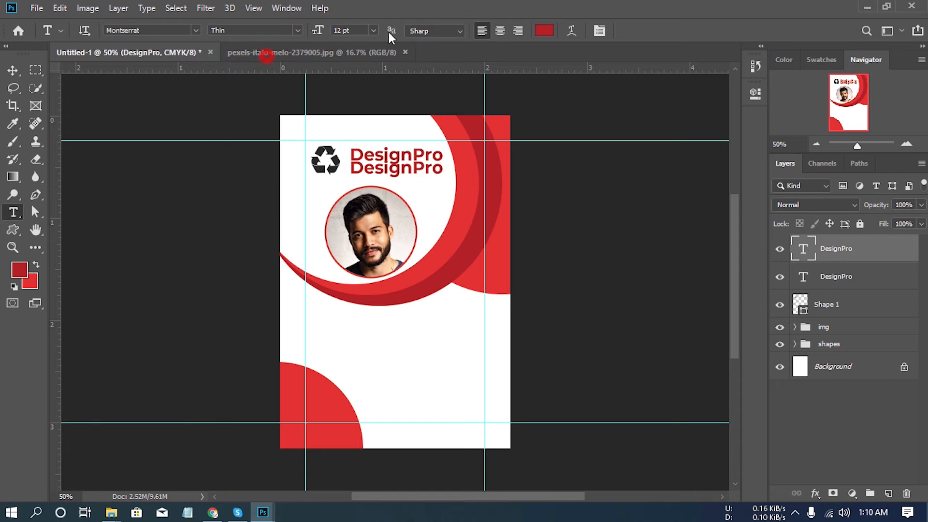
{"action": "left_click", "coordinate": [374, 30]}
{"action": "left_click", "coordinate": [367, 60]}
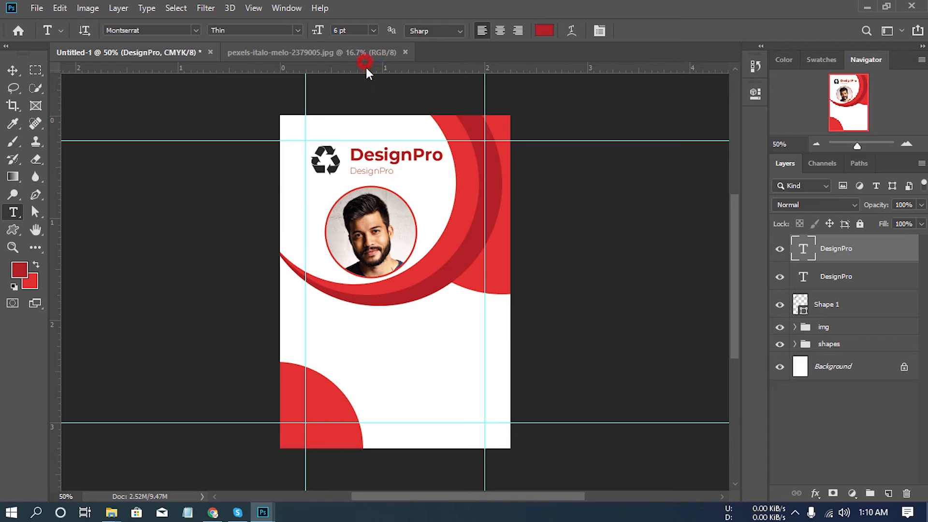
Replace the small duplicated text with "tag line goes here" and commit it.
{"action": "left_click", "coordinate": [376, 172]}
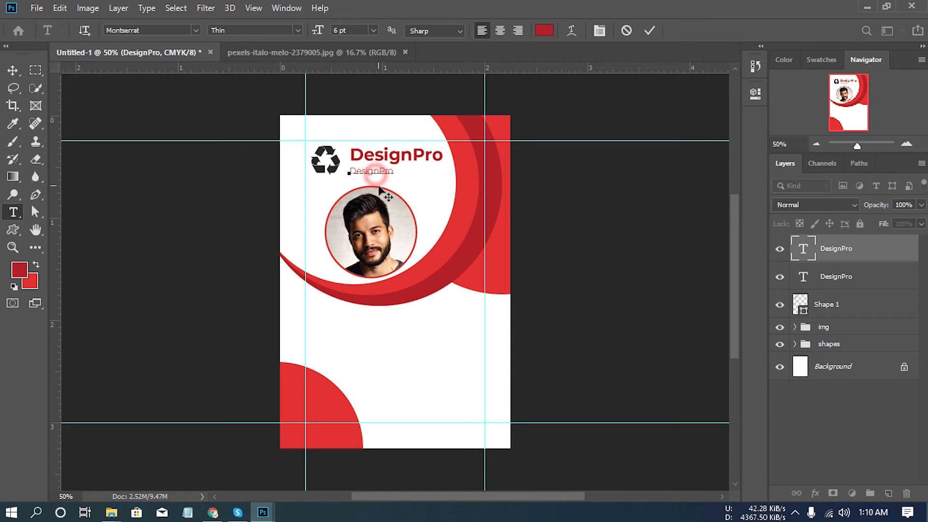
{"action": "key", "text": "ctrl+a"}
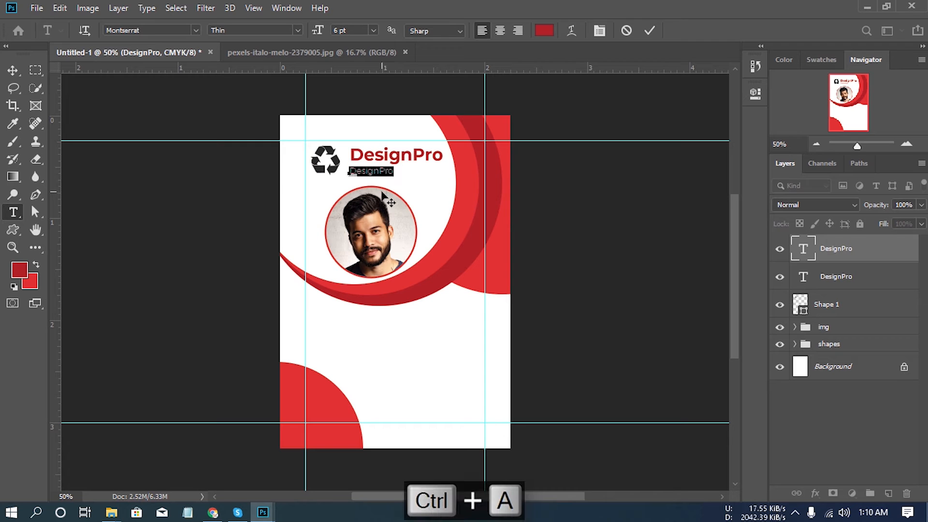
{"action": "type", "text": "tag line goes here"}
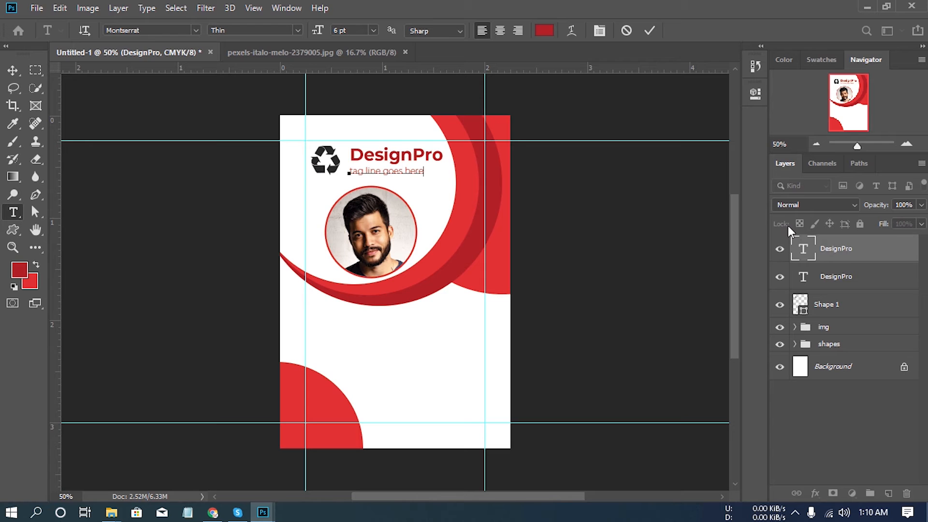
{"action": "left_click", "coordinate": [844, 248]}
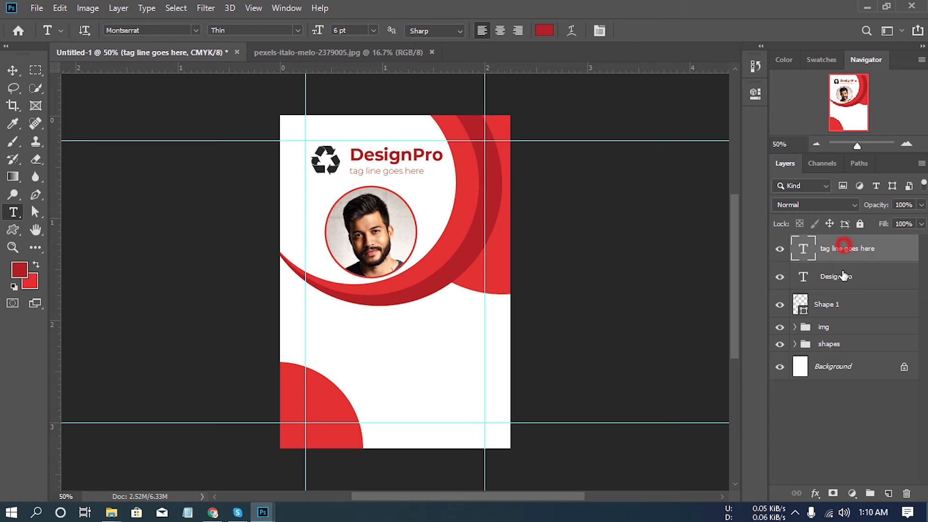
Align the left edges of the tag line and DesignPro text layers.
{"action": "left_click", "coordinate": [849, 278], "text": "shift"}
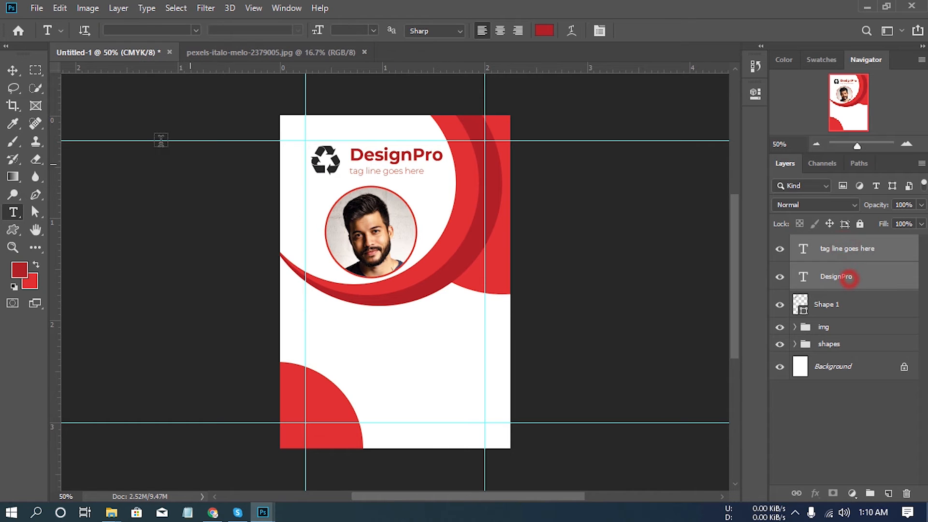
{"action": "left_click", "coordinate": [13, 72]}
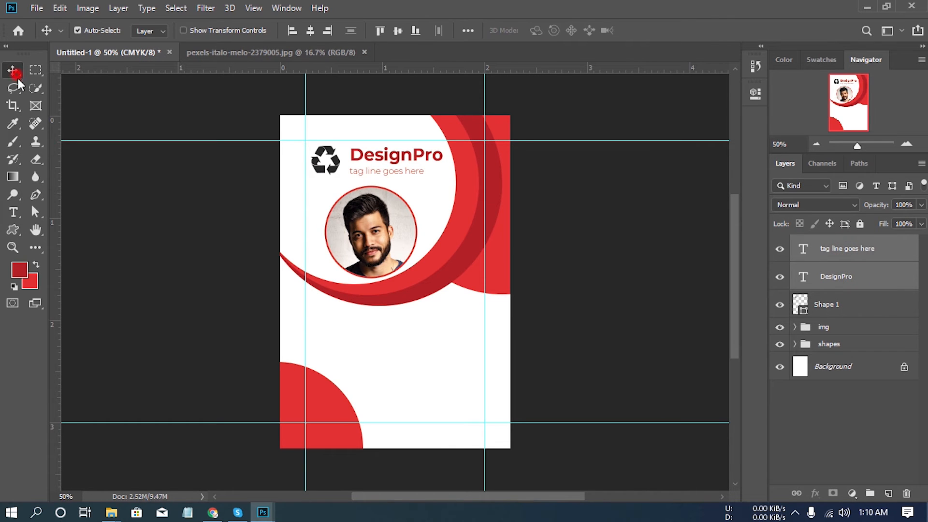
{"action": "left_click", "coordinate": [290, 30]}
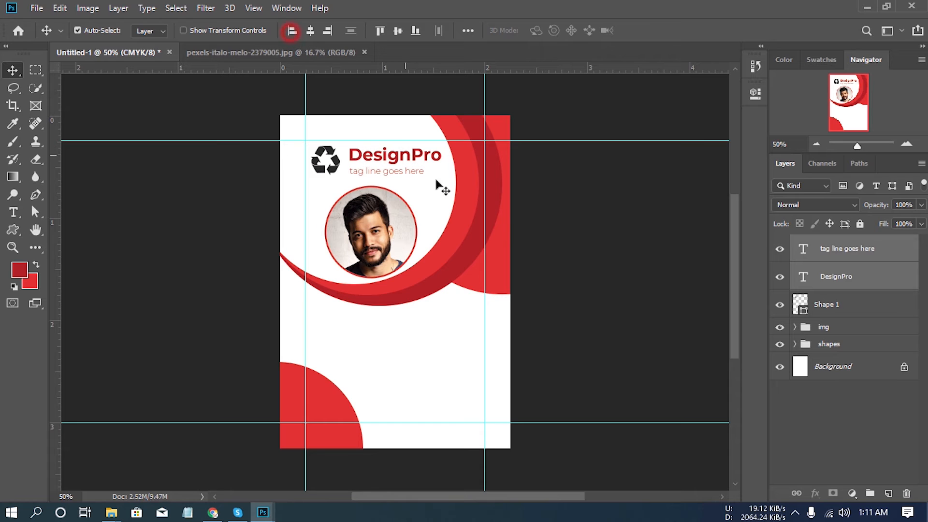
Nudge the tag line up slightly, closer to the DesignPro text.
{"action": "left_click", "coordinate": [838, 250]}
{"action": "key", "text": "Up"}
{"action": "key", "text": "Up"}
{"action": "key", "text": "Up"}
{"action": "key", "text": "Up"}
{"action": "key", "text": "Up"}
{"action": "key", "text": "Up"}
{"action": "key", "text": "Up"}
{"action": "key", "text": "Up"}
{"action": "key", "text": "Up"}
{"action": "key", "text": "Up"}
{"action": "key", "text": "Up"}
{"action": "key", "text": "Up"}
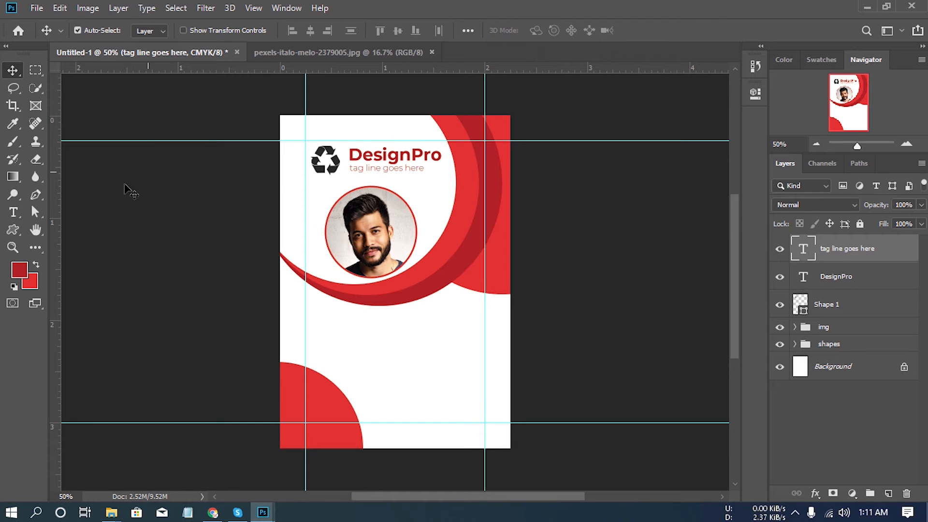
Change the tag line's text colour to 282828 using the copied hex code.
{"action": "left_click", "coordinate": [12, 212]}
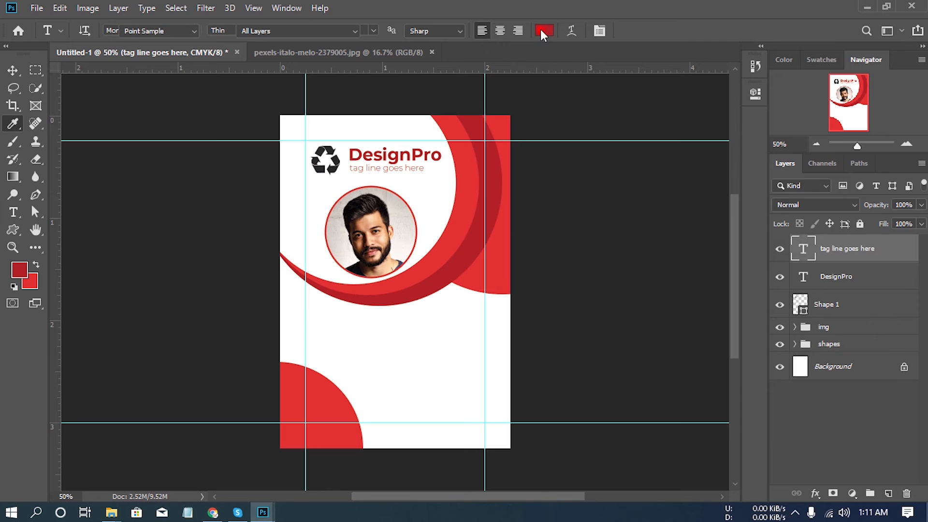
{"action": "left_click", "coordinate": [542, 31]}
{"action": "double_click", "coordinate": [789, 431]}
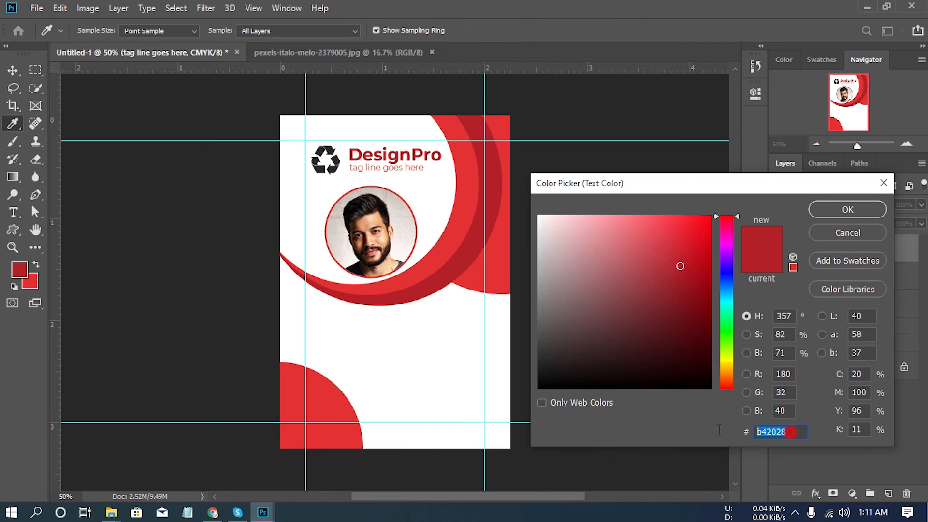
{"action": "right_click", "coordinate": [778, 434]}
{"action": "left_click", "coordinate": [792, 304]}
{"action": "left_click", "coordinate": [851, 213]}
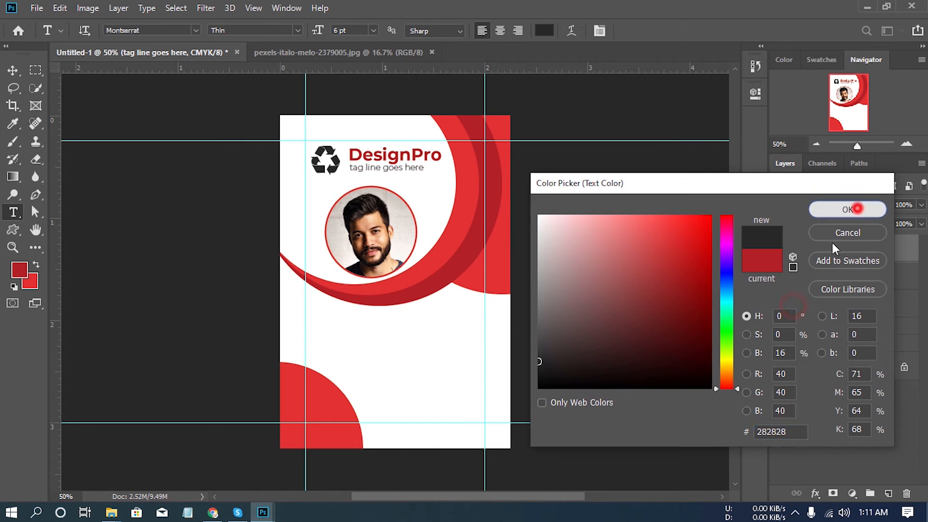
Change the DesignPro text's colour to 282828 using the copied hex code.
{"action": "left_click", "coordinate": [847, 277]}
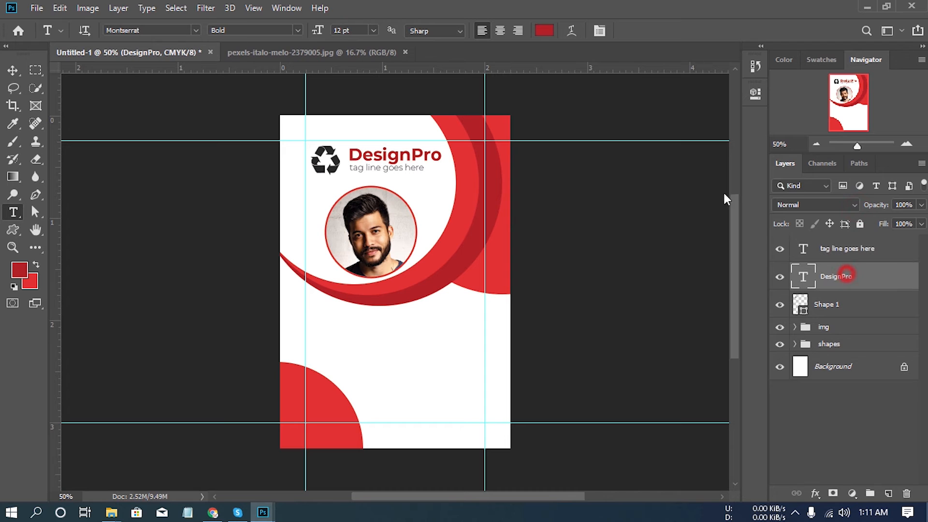
{"action": "left_click", "coordinate": [544, 31]}
{"action": "left_click_drag", "start_coordinate": [793, 431], "coordinate": [726, 433]}
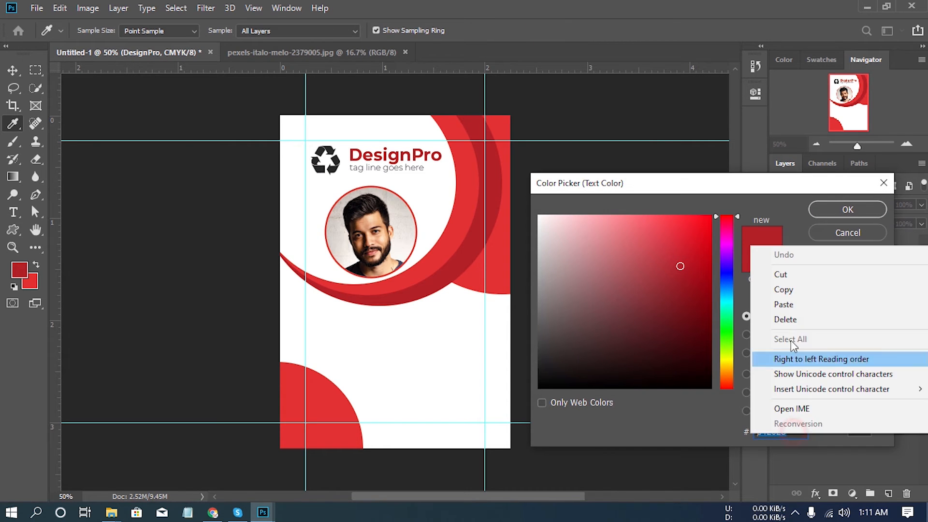
{"action": "left_click", "coordinate": [795, 303]}
{"action": "left_click", "coordinate": [863, 210]}
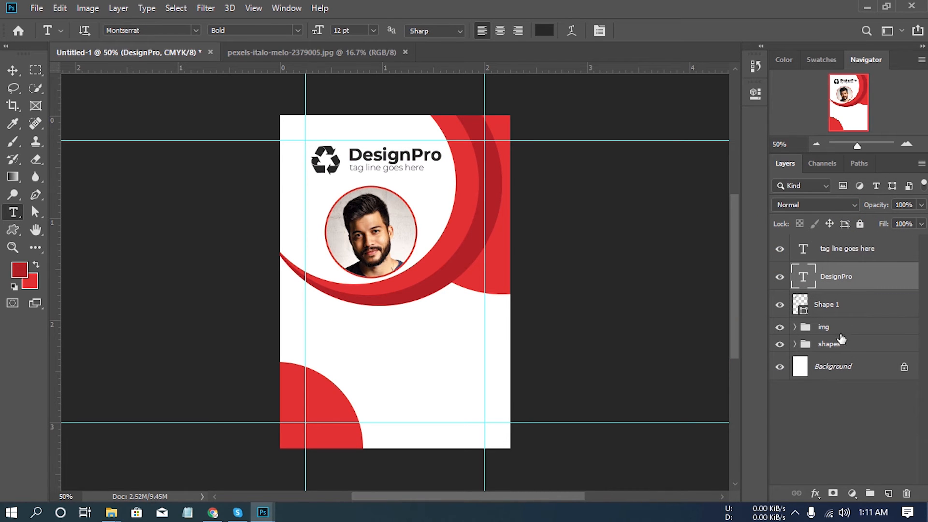
Group the tag line, DesignPro text and recycling symbol layers and name the group logo.
{"action": "left_click", "coordinate": [838, 251], "text": "shift"}
{"action": "left_click", "coordinate": [13, 71]}
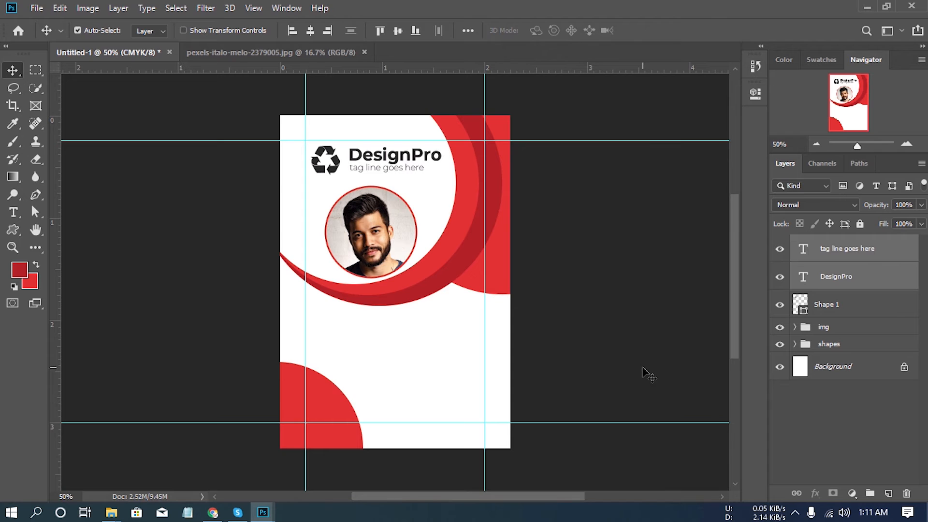
{"action": "left_click", "coordinate": [838, 303], "text": "ctrl"}
{"action": "key", "text": "ctrl+g"}
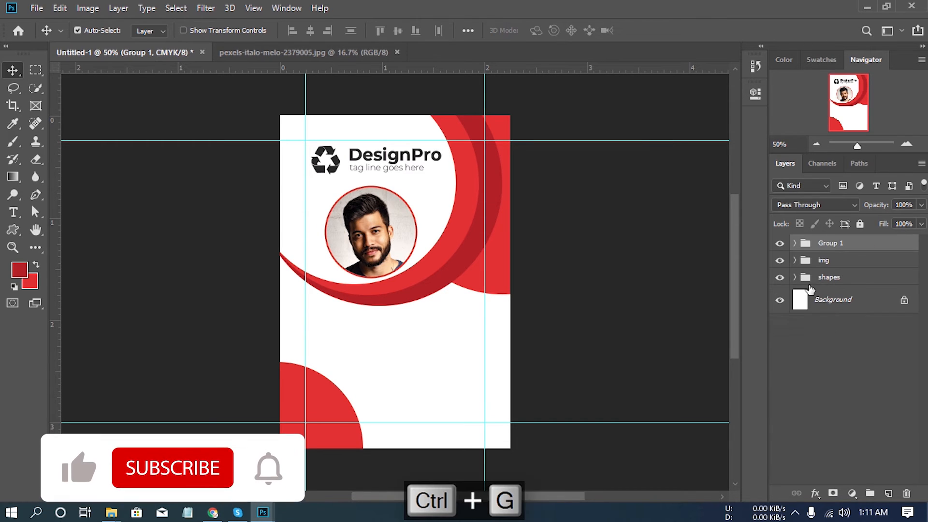
{"action": "double_click", "coordinate": [828, 243]}
{"action": "type", "text": "logo"}
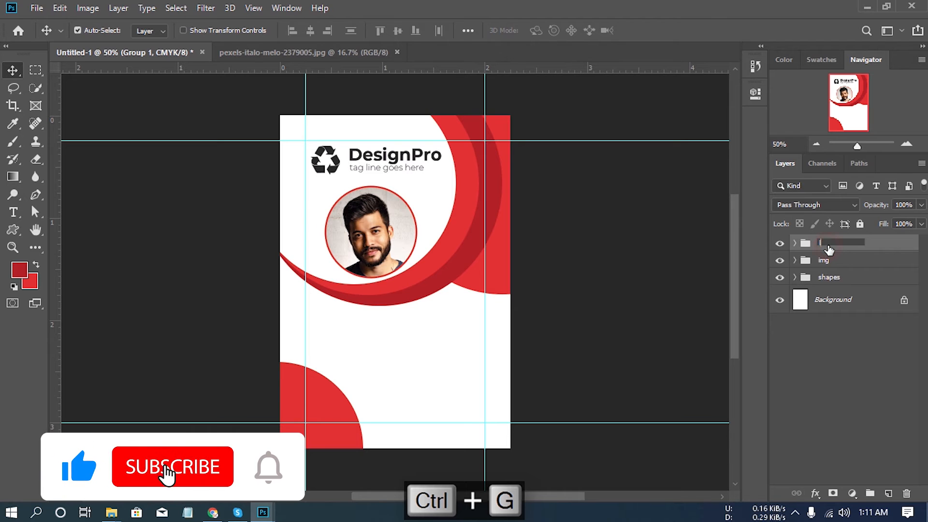
{"action": "key", "text": "Return"}
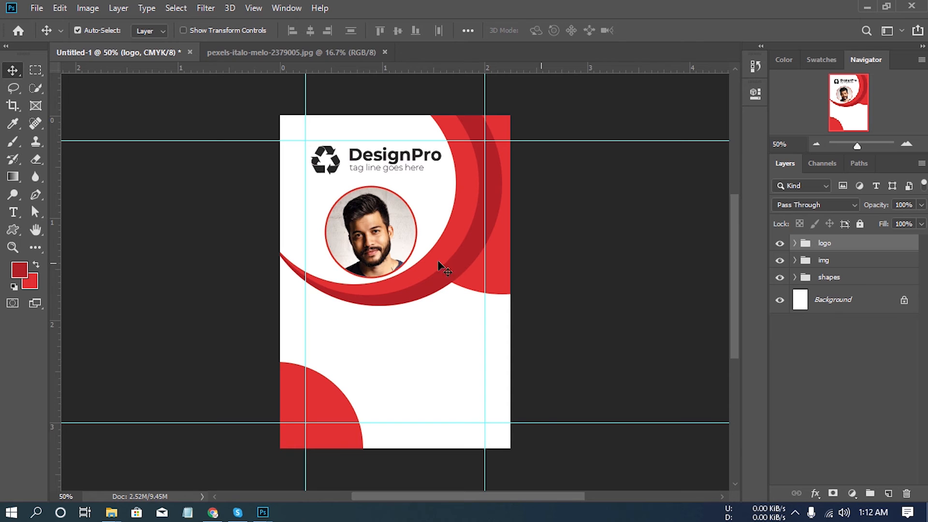
Add a new vertical guide at 50% through the middle of the card.
{"action": "left_click", "coordinate": [255, 9]}
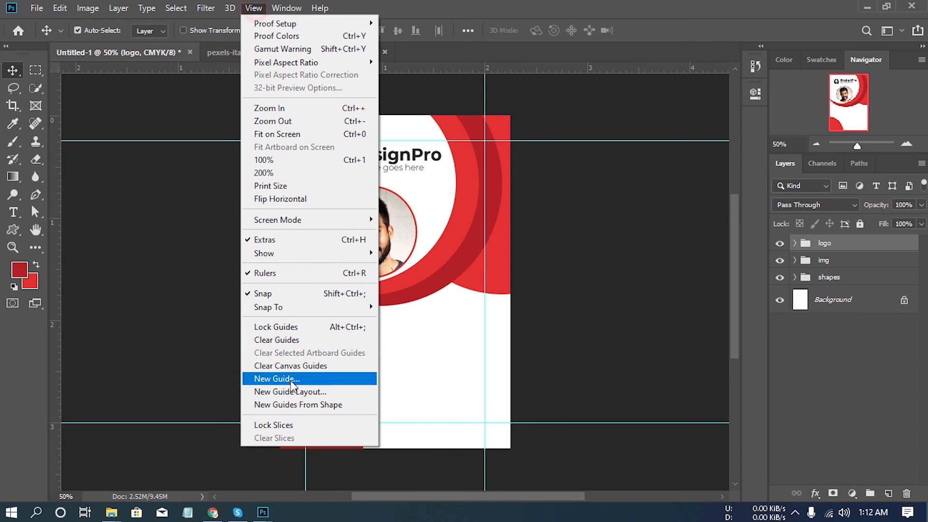
{"action": "left_click", "coordinate": [290, 379]}
{"action": "left_click", "coordinate": [308, 195]}
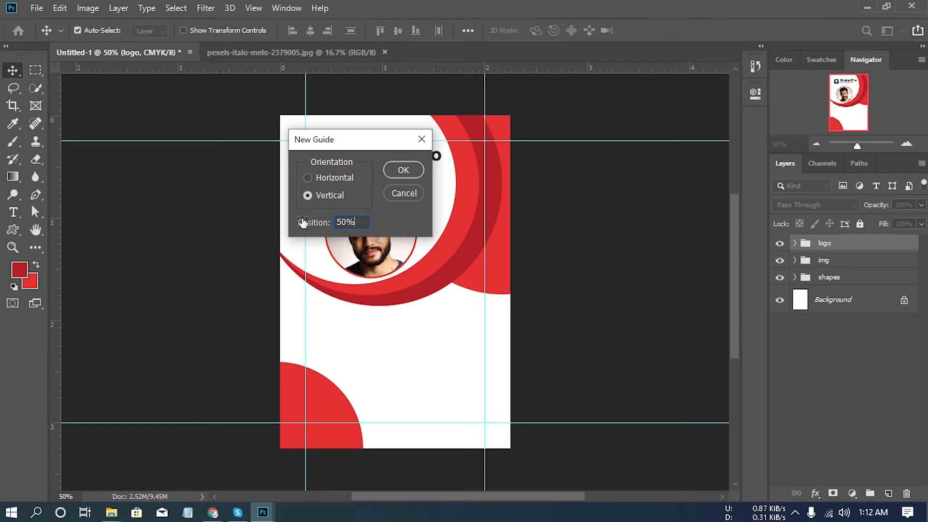
{"action": "left_click", "coordinate": [403, 169]}
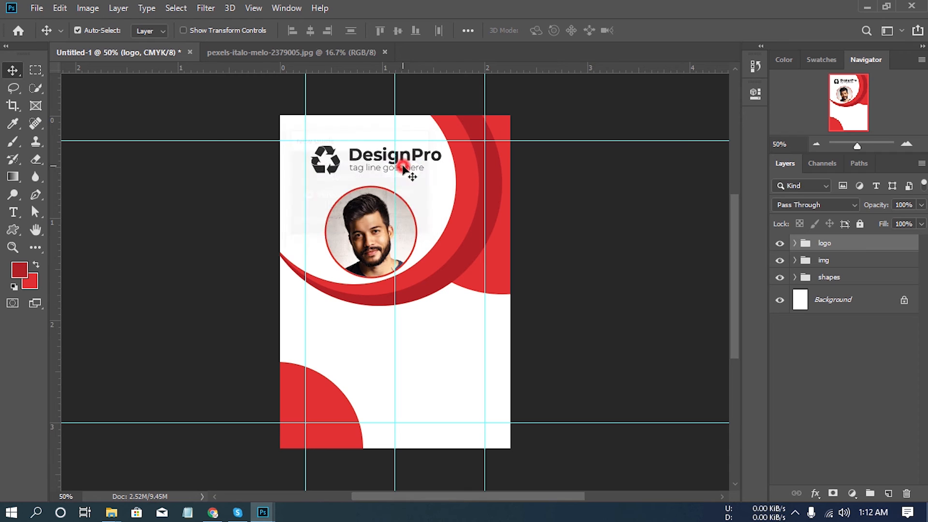
On a new layer, add a centre-aligned text line with the person's full name on the middle guide, below the red crescents.
{"action": "left_click", "coordinate": [888, 493]}
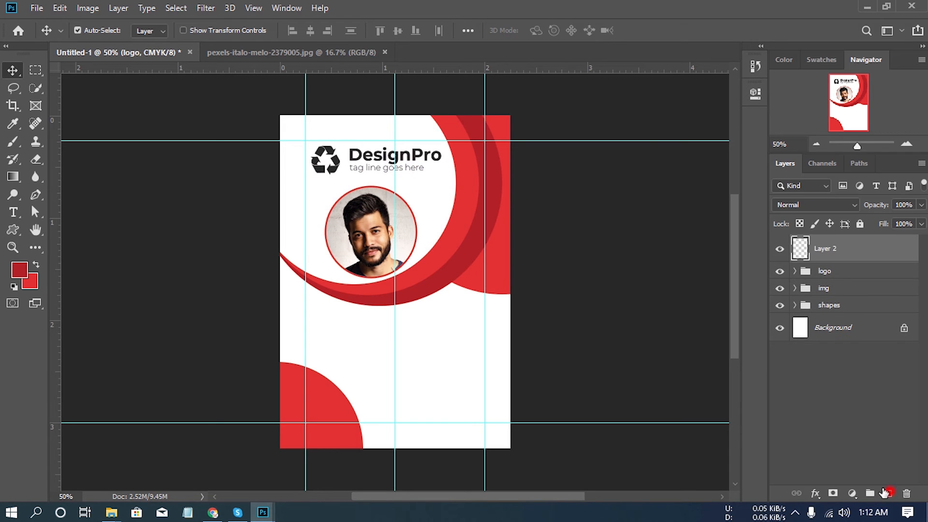
{"action": "left_click", "coordinate": [13, 216]}
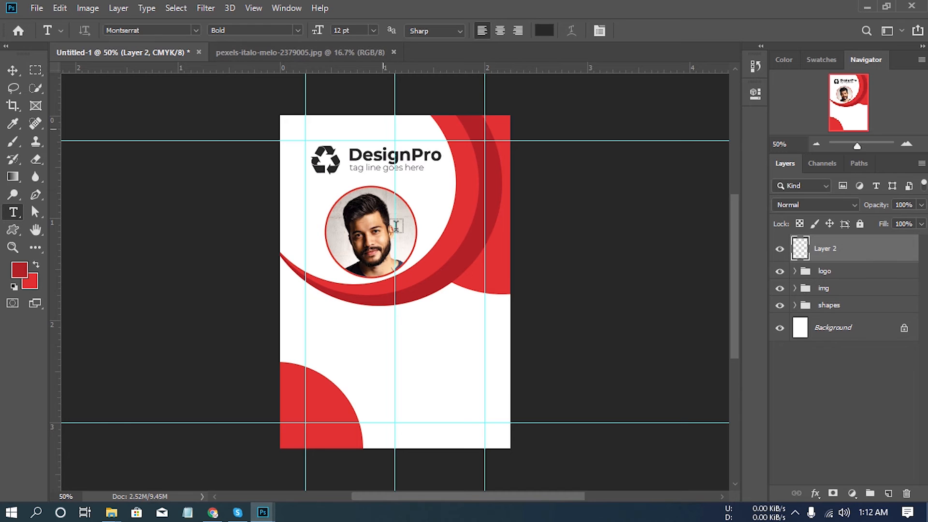
{"action": "left_click", "coordinate": [502, 30]}
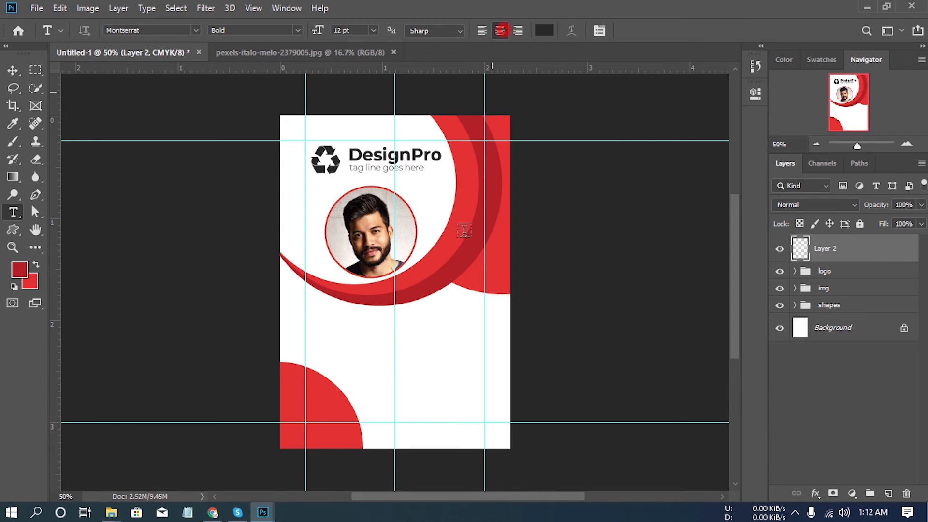
{"action": "left_click", "coordinate": [394, 323]}
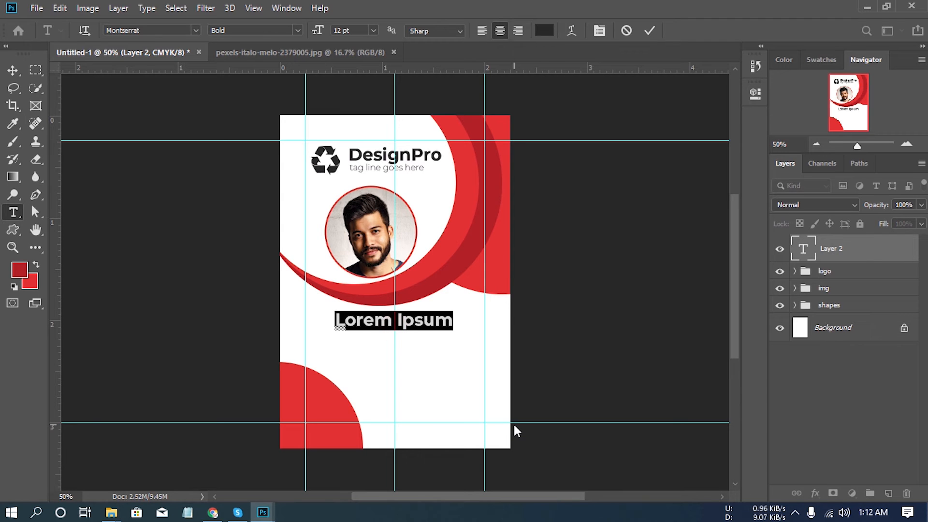
{"action": "type", "text": "Mic"}
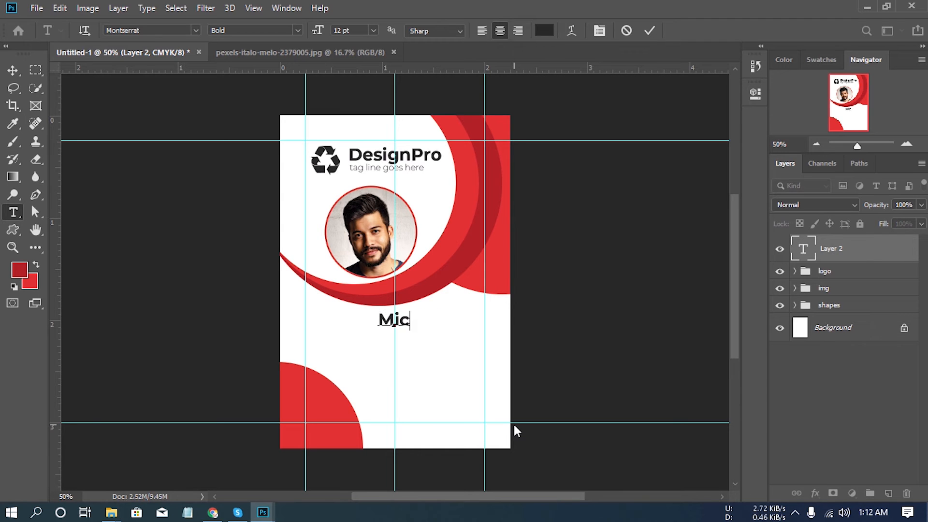
{"action": "type", "text": "hel J ohn"}
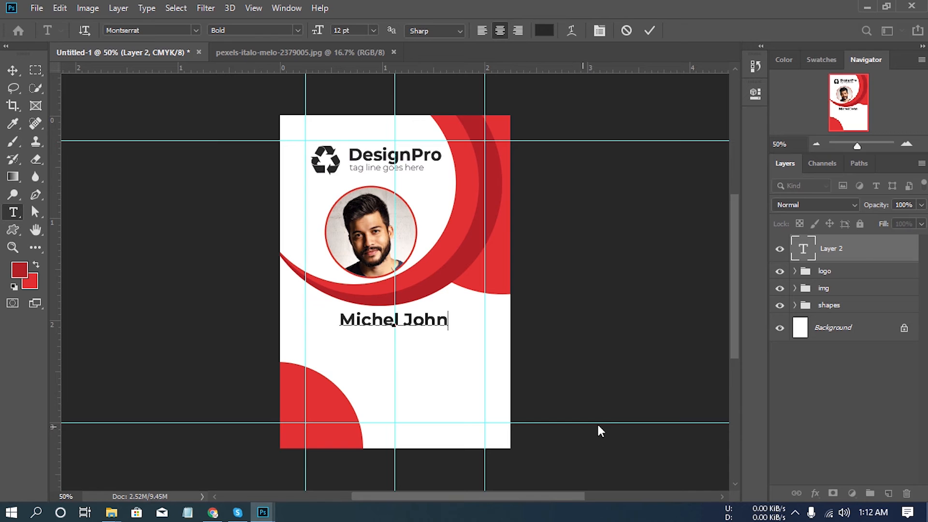
{"action": "left_click", "coordinate": [850, 251]}
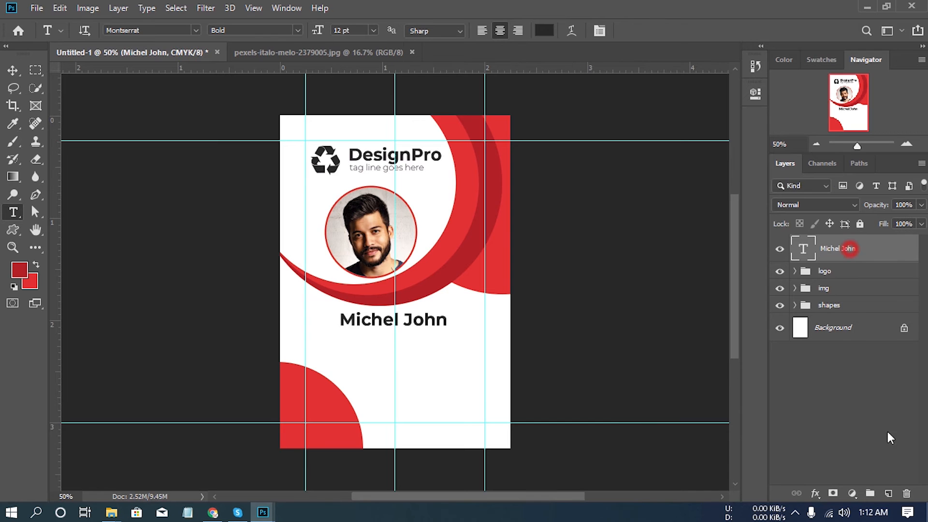
On a new layer, add the text Graphics Designer in Montserrat Regular, 6 pt, on the middle guide below the name.
{"action": "left_click", "coordinate": [889, 494]}
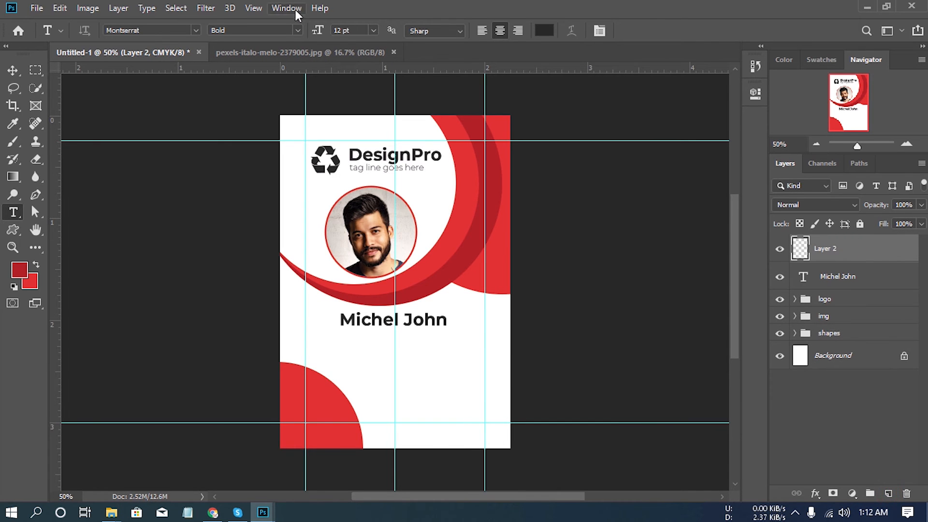
{"action": "left_click", "coordinate": [300, 30]}
{"action": "left_click", "coordinate": [280, 43]}
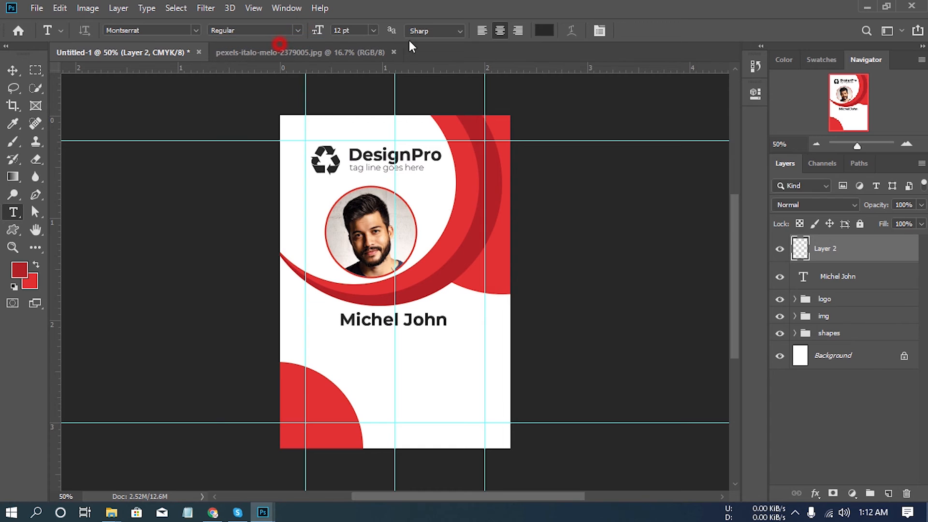
{"action": "left_click", "coordinate": [373, 29]}
{"action": "left_click", "coordinate": [356, 59]}
{"action": "left_click", "coordinate": [395, 341]}
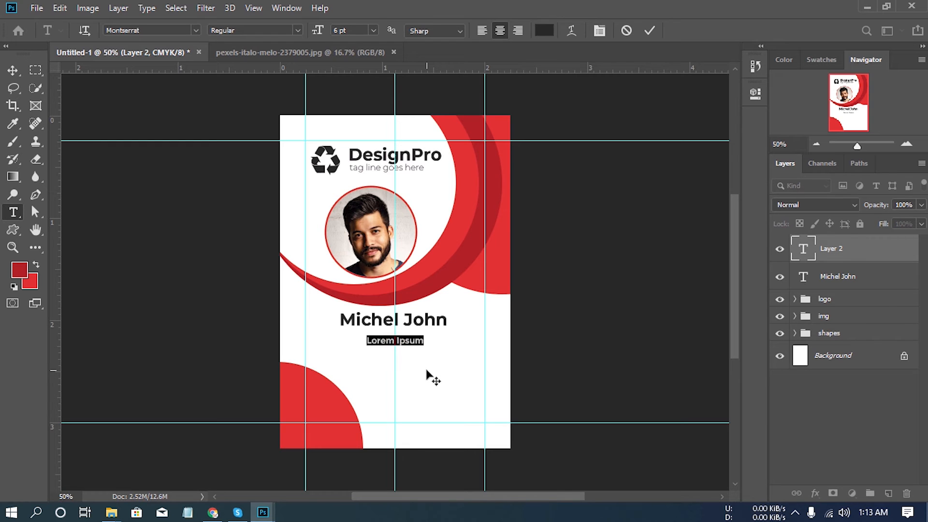
{"action": "key", "text": "BackSpace"}
{"action": "type", "text": "Graphics "}
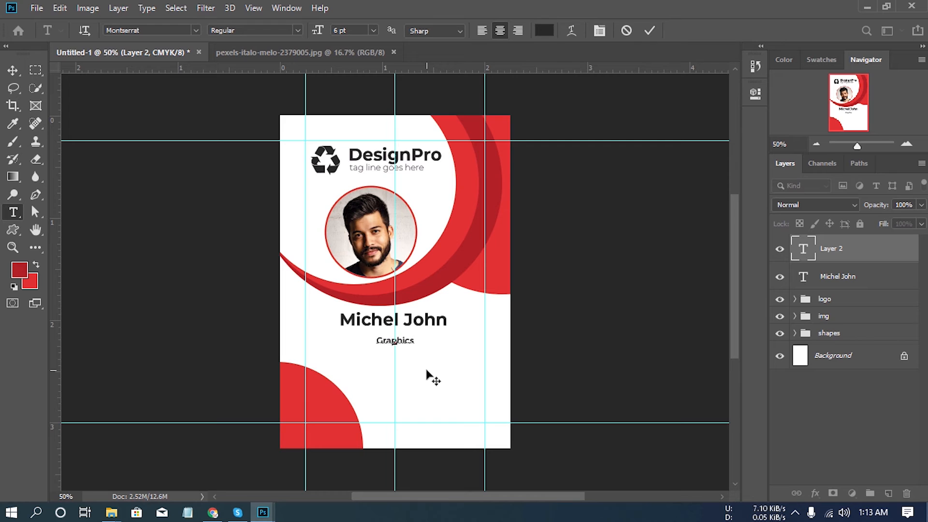
{"action": "type", "text": "Designer"}
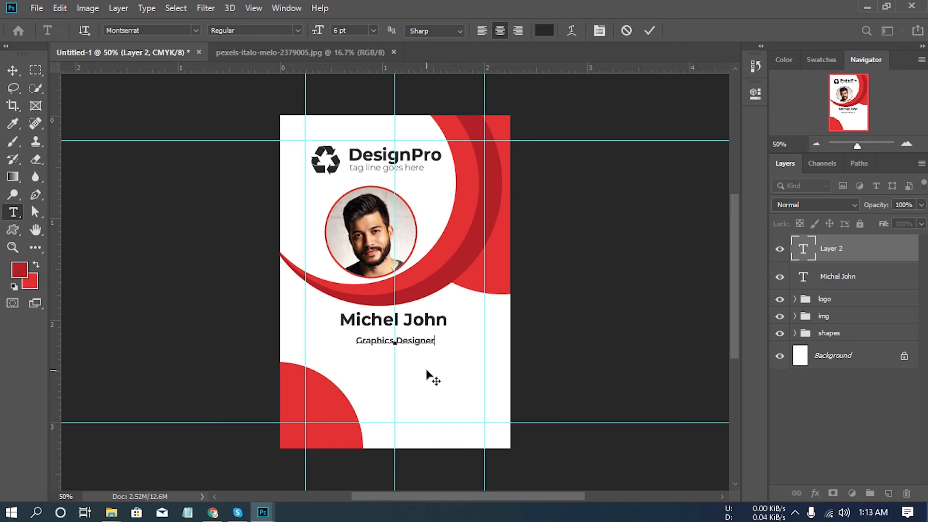
{"action": "left_click", "coordinate": [841, 251]}
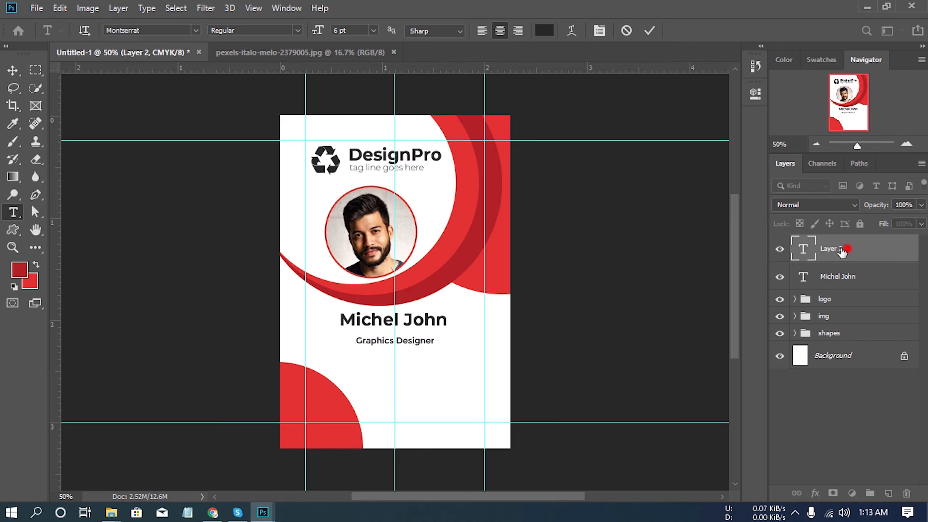
Align the name and Graphics Designer text layers to each other by their horizontal centres.
{"action": "left_click", "coordinate": [845, 280], "text": "shift"}
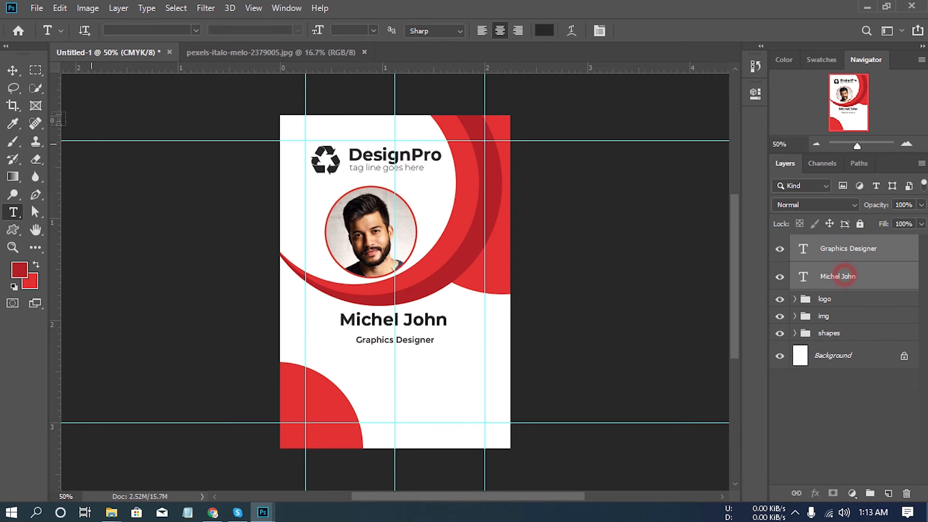
{"action": "left_click", "coordinate": [13, 71]}
{"action": "left_click", "coordinate": [312, 30]}
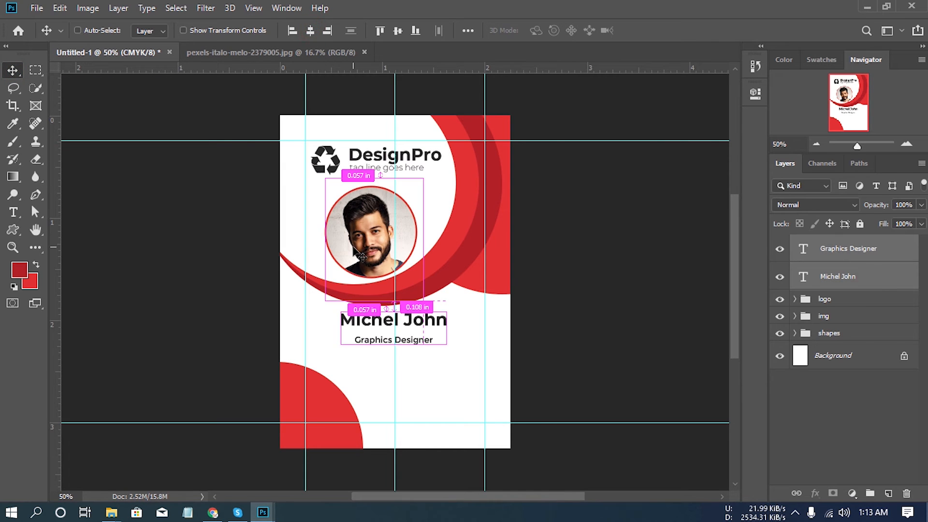
{"action": "key", "text": "ctrl+d"}
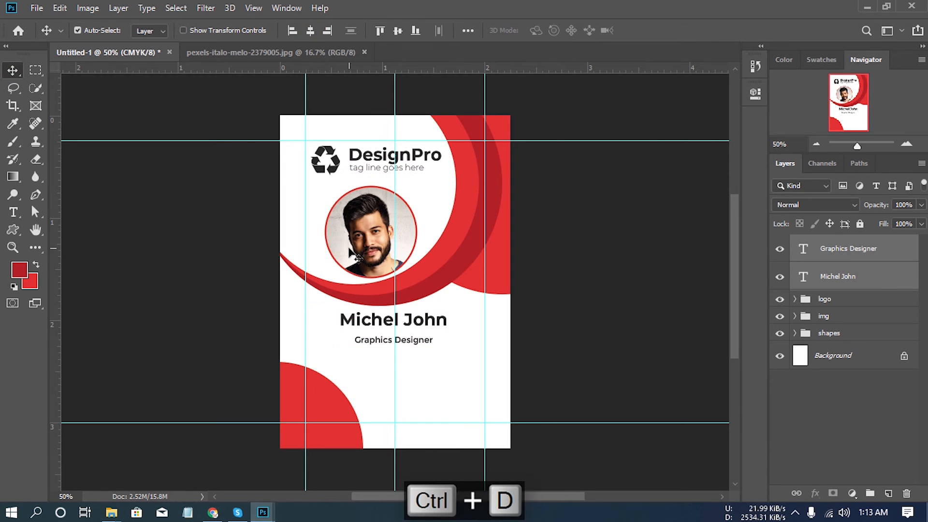
Nudge the Graphics Designer text up until it sits close beneath the name.
{"action": "left_click", "coordinate": [860, 252]}
{"action": "key", "text": "Up"}
{"action": "key", "text": "Up"}
{"action": "key", "text": "Up"}
{"action": "key", "text": "Up"}
{"action": "key", "text": "Up"}
{"action": "key", "text": "Up"}
{"action": "key", "text": "Up"}
{"action": "key", "text": "Up"}
{"action": "key", "text": "Up"}
{"action": "key", "text": "Up"}
{"action": "key", "text": "Up"}
{"action": "key", "text": "Up"}
{"action": "key", "text": "Up"}
{"action": "key", "text": "Up"}
{"action": "key", "text": "Up"}
{"action": "key", "text": "Up"}
{"action": "key", "text": "Up"}
{"action": "key", "text": "Up"}
{"action": "key", "text": "Up"}
{"action": "key", "text": "Up"}
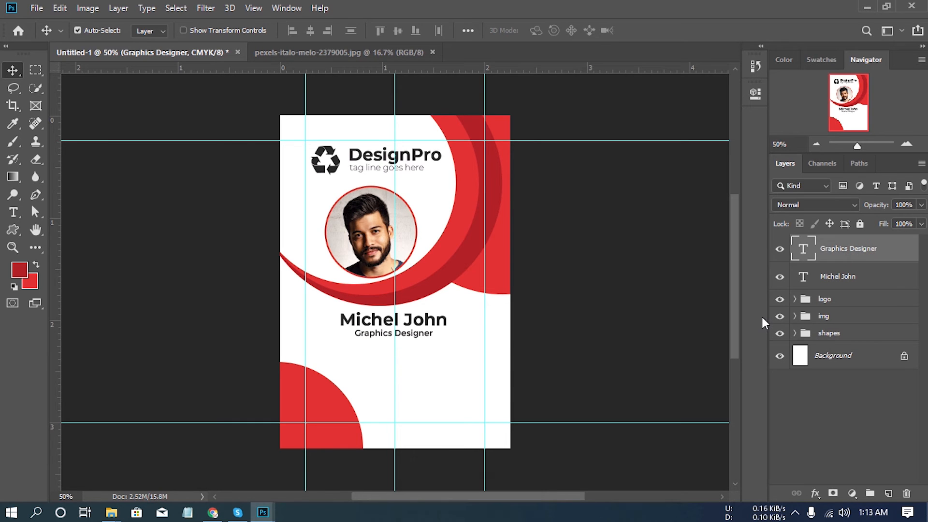
Nudge the name and Graphics Designer texts up slightly together, and group both layers as name\.
{"action": "left_click", "coordinate": [842, 279], "text": "ctrl"}
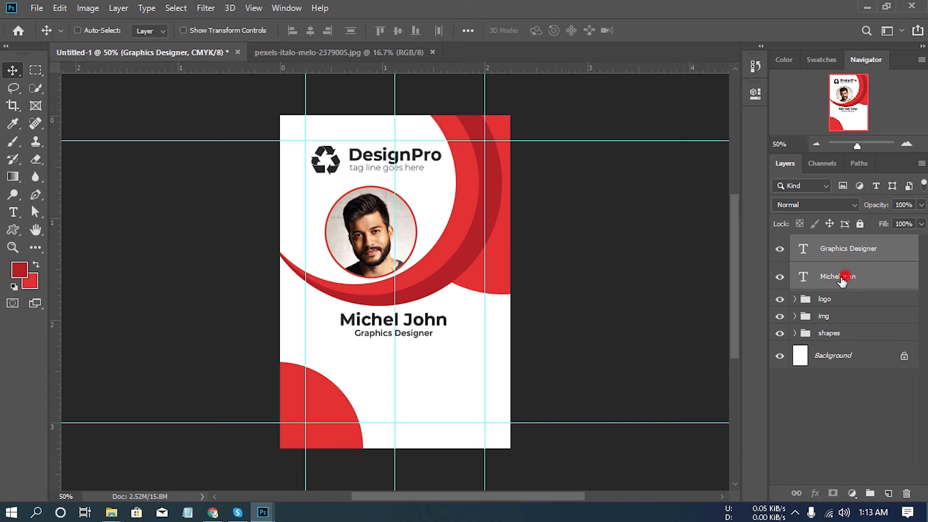
{"action": "key", "text": "Up"}
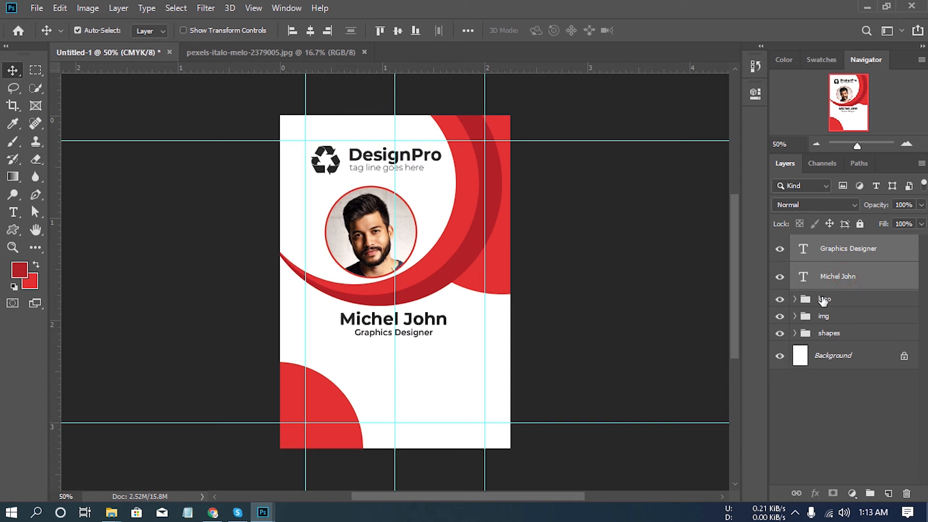
{"action": "key", "text": "ctrl+g"}
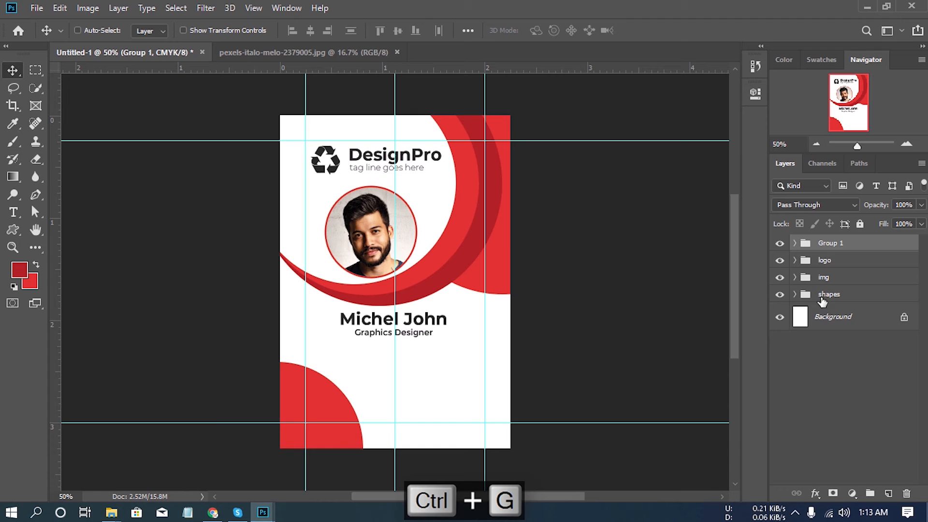
{"action": "double_click", "coordinate": [832, 244]}
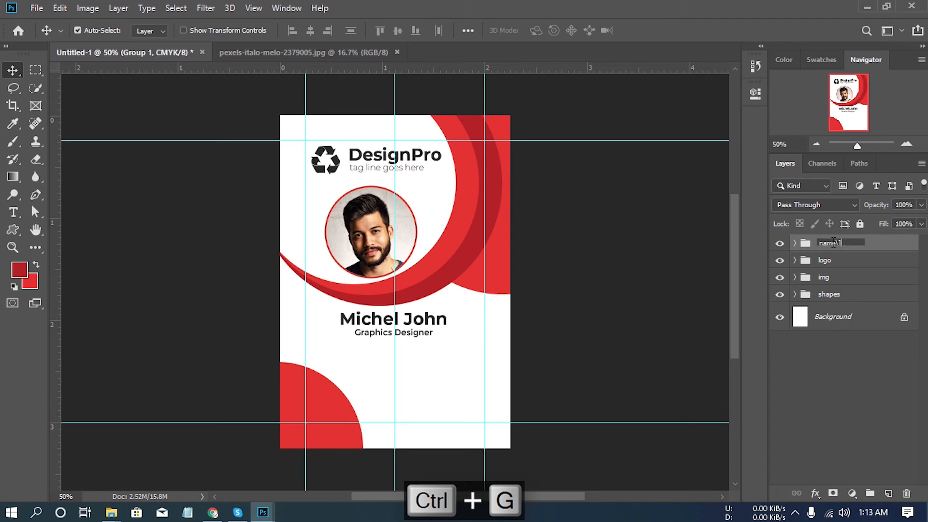
{"action": "type", "text": "name\\"}
{"action": "key", "text": "Return"}
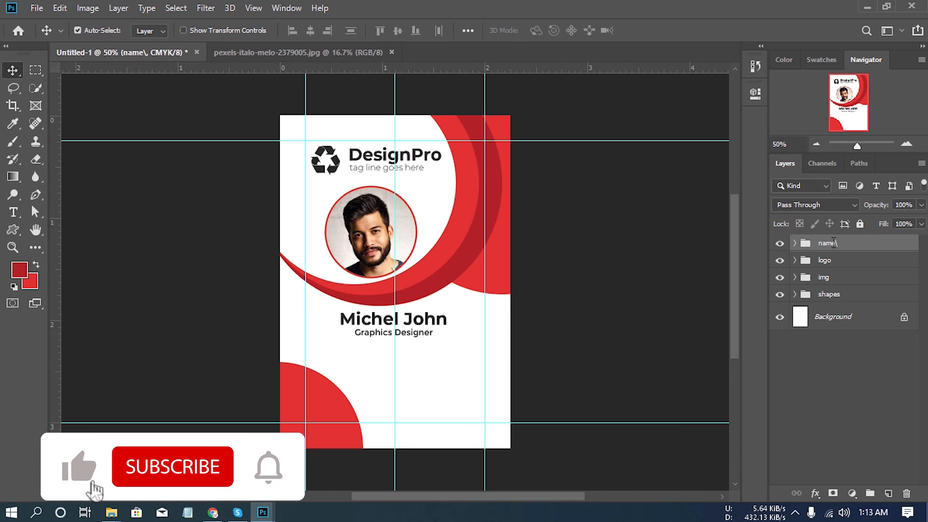
On a new layer, add a 6 pt colon on the middle guide below the Graphics Designer line.
{"action": "left_click", "coordinate": [889, 494]}
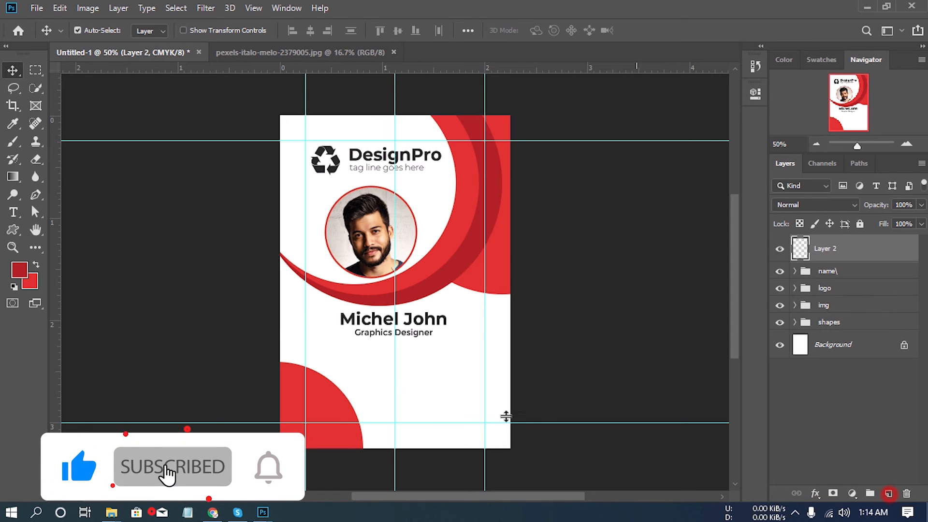
{"action": "left_click", "coordinate": [13, 212]}
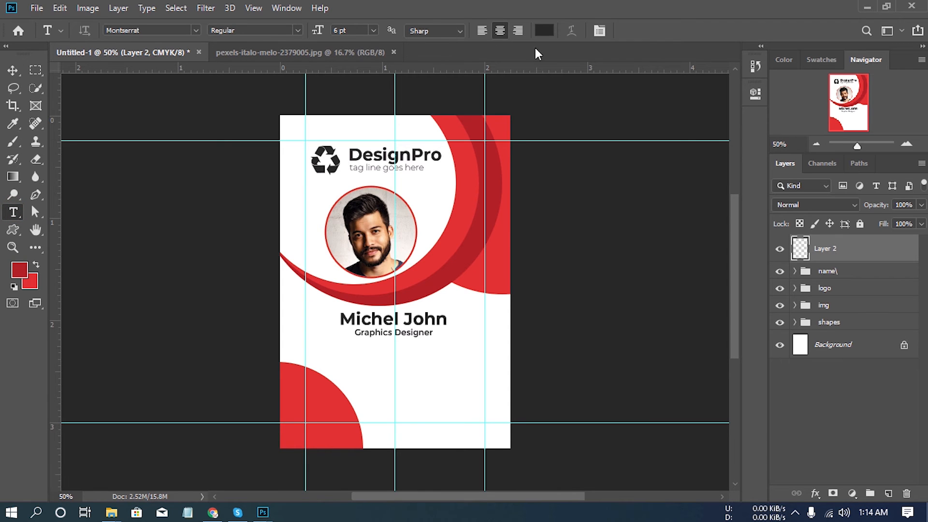
{"action": "left_click", "coordinate": [394, 356]}
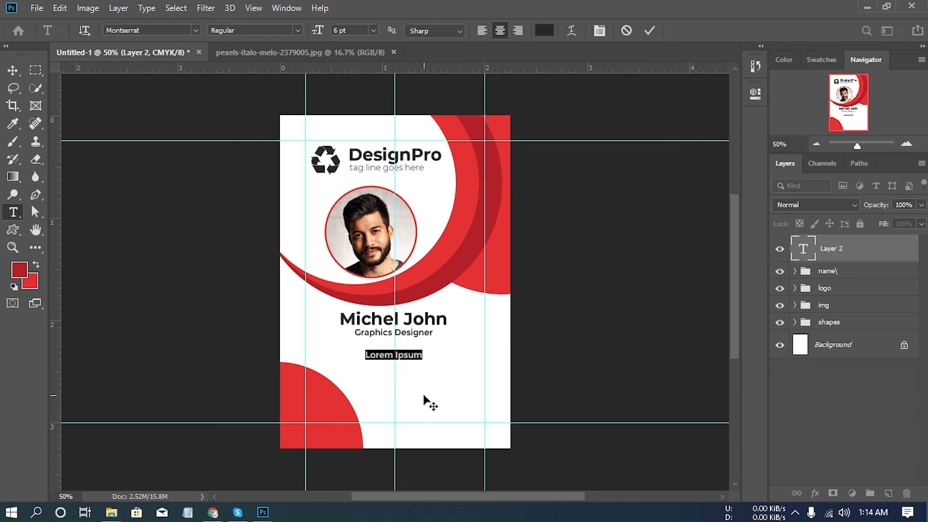
{"action": "key", "text": "BackSpace"}
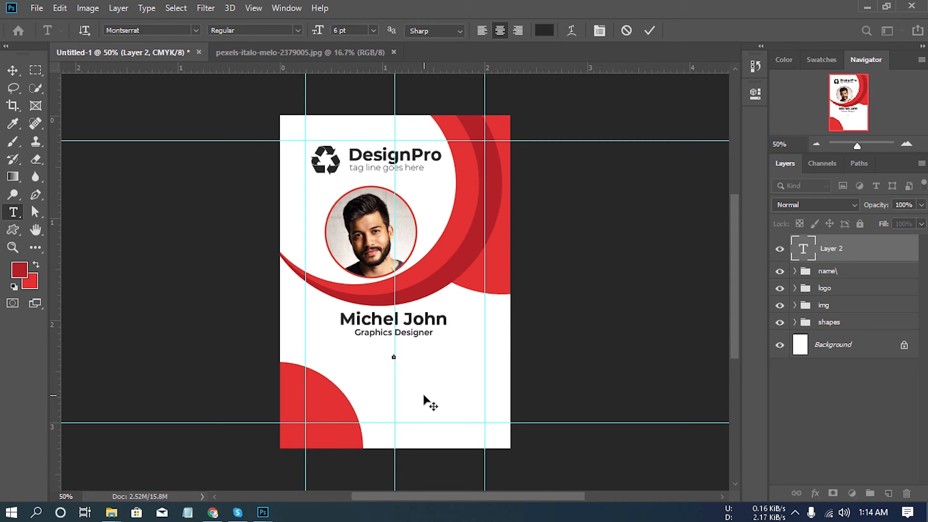
{"action": "left_click", "coordinate": [858, 253]}
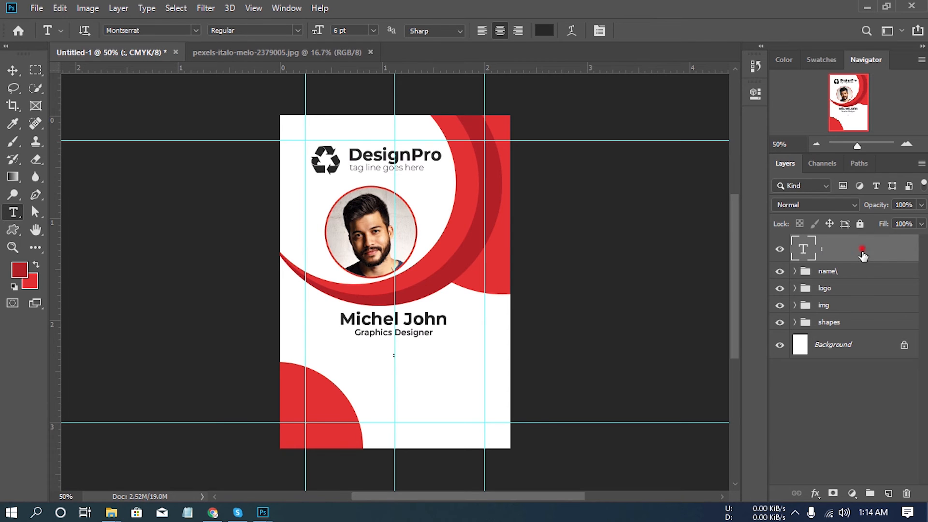
Duplicate the colon layer beneath the original, right-align the copy's text and shift it a little to the left of the original.
{"action": "key", "text": "ctrl+j"}
{"action": "left_click_drag", "start_coordinate": [854, 264], "coordinate": [852, 290]}
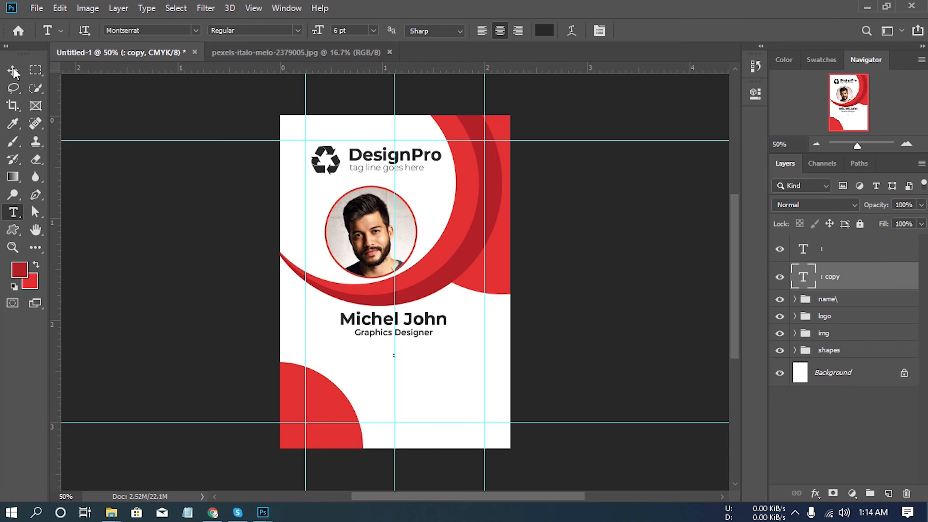
{"action": "left_click", "coordinate": [13, 72]}
{"action": "left_click", "coordinate": [13, 213]}
{"action": "left_click", "coordinate": [520, 30]}
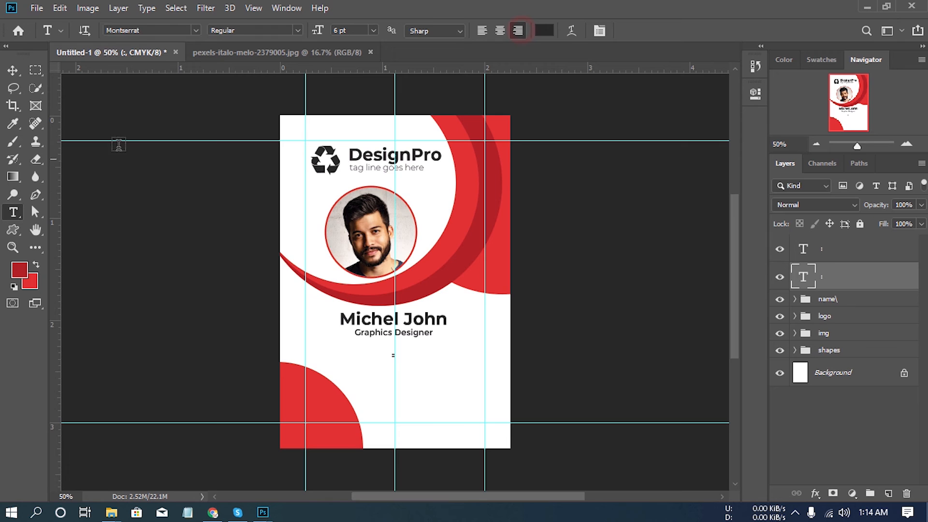
{"action": "left_click", "coordinate": [14, 71]}
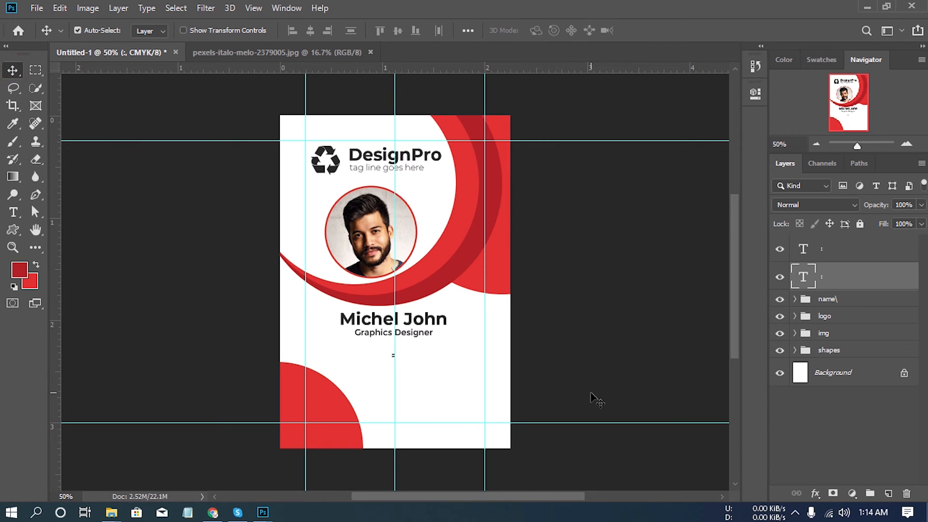
{"action": "key", "text": "shift+Left"}
{"action": "key", "text": "shift+Left"}
Replace the left colon's text with ID NO.
{"action": "left_click", "coordinate": [14, 213]}
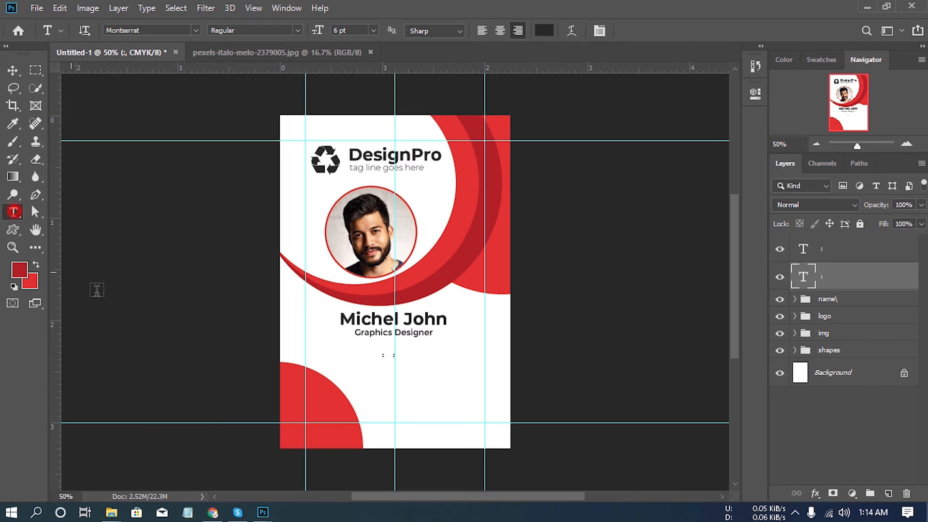
{"action": "left_click", "coordinate": [384, 357]}
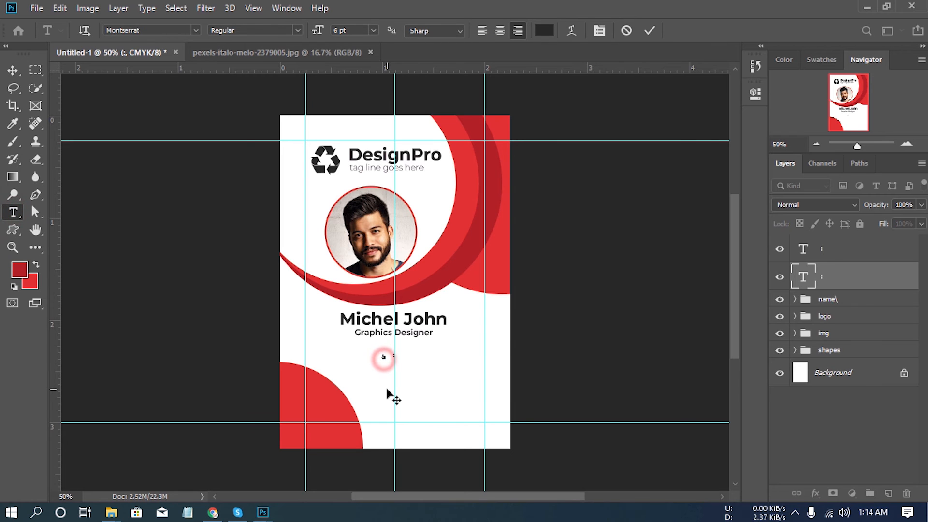
{"action": "key", "text": "ctrl+a"}
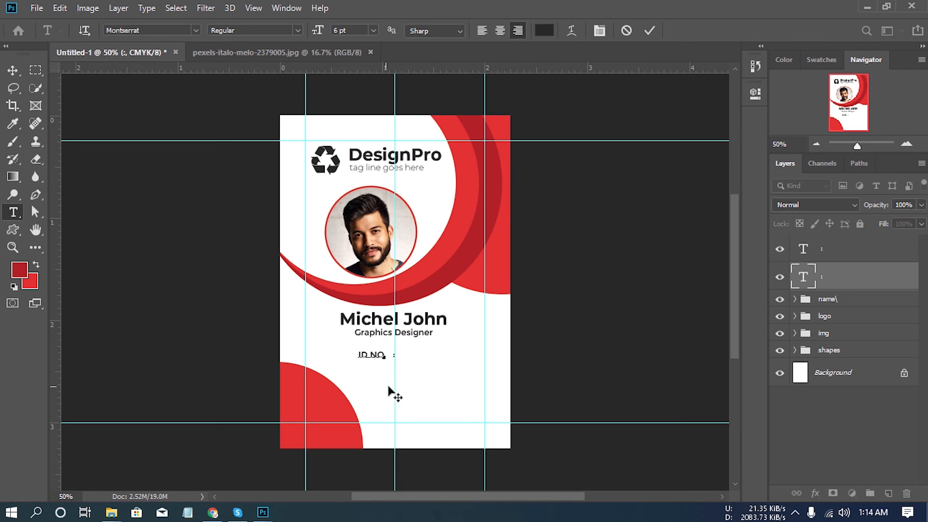
{"action": "left_click", "coordinate": [847, 274]}
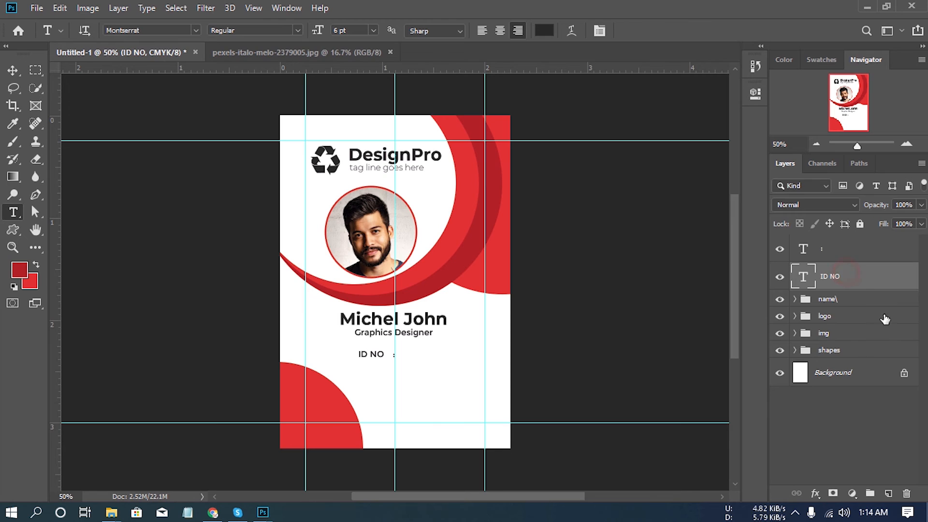
Duplicate the ID NO layer to the top of the stack, left-align the copy's text and move it to the right of the colon.
{"action": "left_click_drag", "start_coordinate": [881, 279], "coordinate": [889, 493]}
{"action": "left_click_drag", "start_coordinate": [855, 280], "coordinate": [842, 242]}
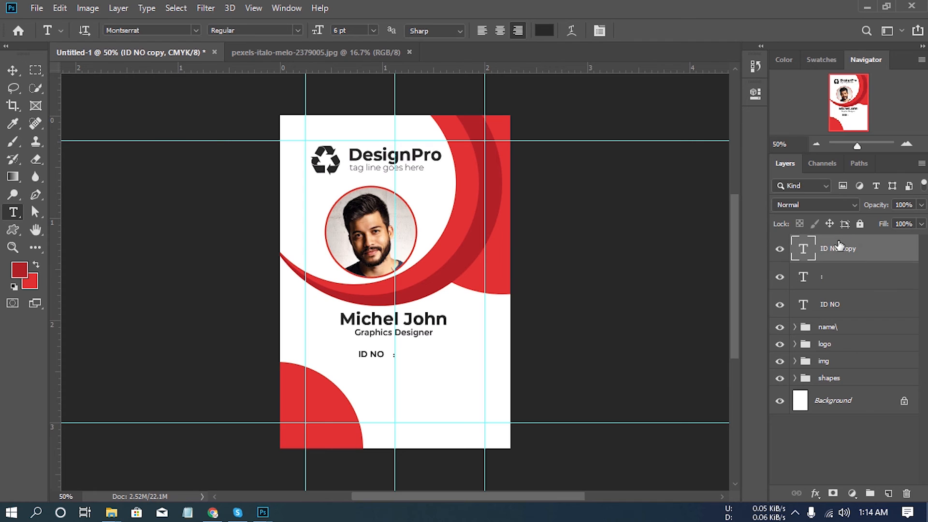
{"action": "left_click", "coordinate": [483, 32]}
{"action": "left_click", "coordinate": [13, 70]}
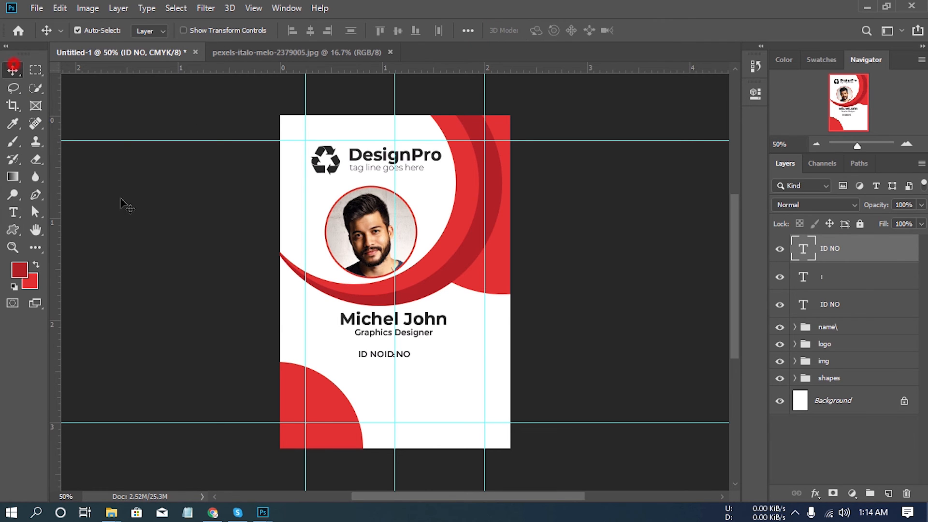
{"action": "key", "text": "shift+Right"}
{"action": "key", "text": "shift+Right"}
{"action": "key", "text": "shift+Right"}
{"action": "key", "text": "shift+Right"}
{"action": "key", "text": "shift+Right"}
{"action": "key", "text": "shift+Right"}
{"action": "key", "text": "shift+Right"}
{"action": "key", "text": "shift+Right"}
{"action": "key", "text": "shift+Right"}
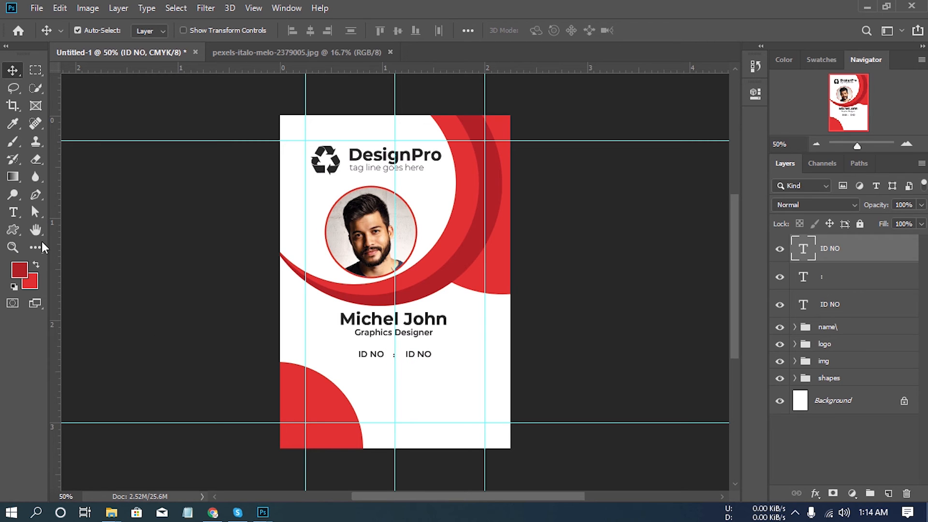
Replace the text of the ID NO copy to the right of the colon with the person's ID number.
{"action": "left_click", "coordinate": [13, 212]}
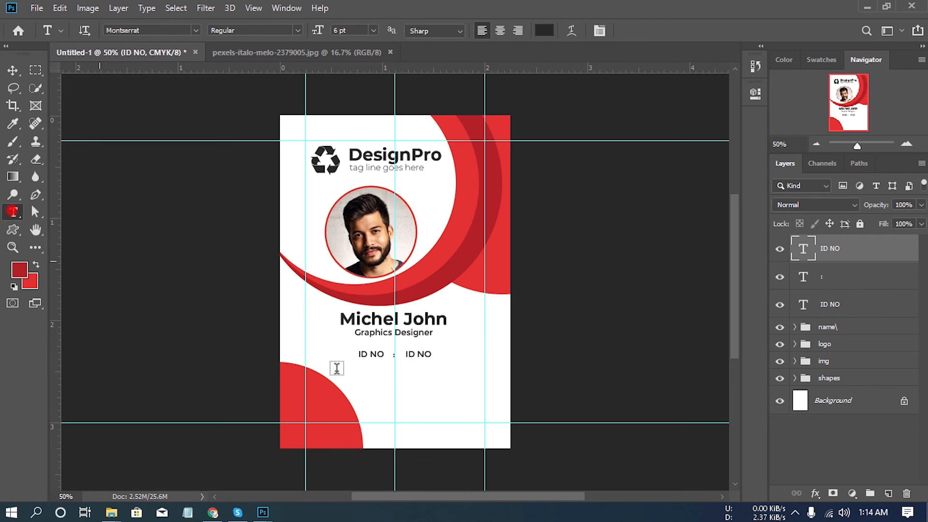
{"action": "left_click", "coordinate": [416, 355]}
{"action": "key", "text": "ctrl+a"}
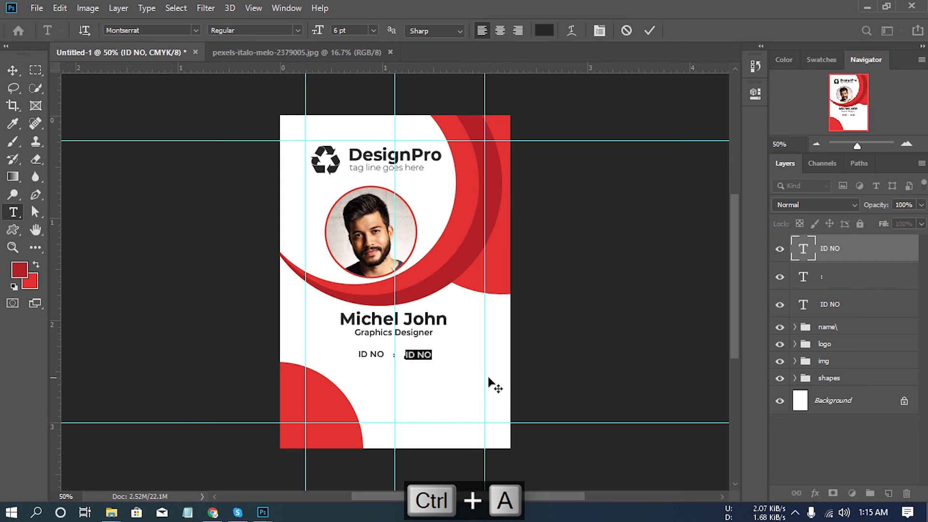
{"action": "type", "text": "12345678"}
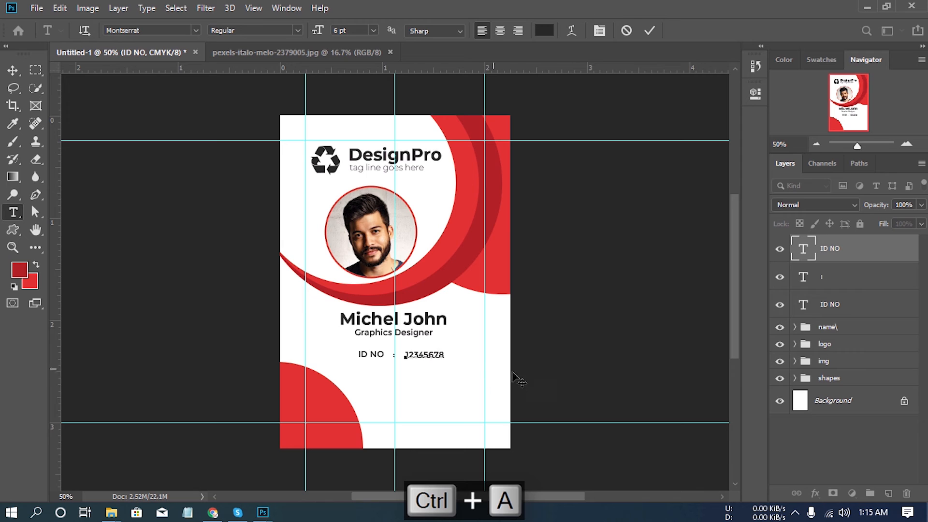
{"action": "left_click", "coordinate": [848, 248]}
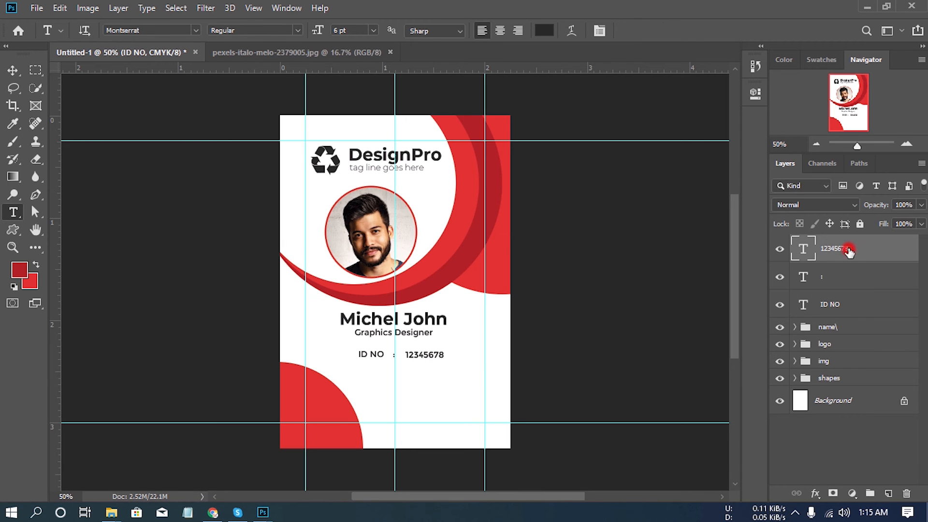
Align the ID NO, colon and ID number text layers on their vertical centers and distribute them horizontally.
{"action": "left_click", "coordinate": [846, 304], "text": "shift"}
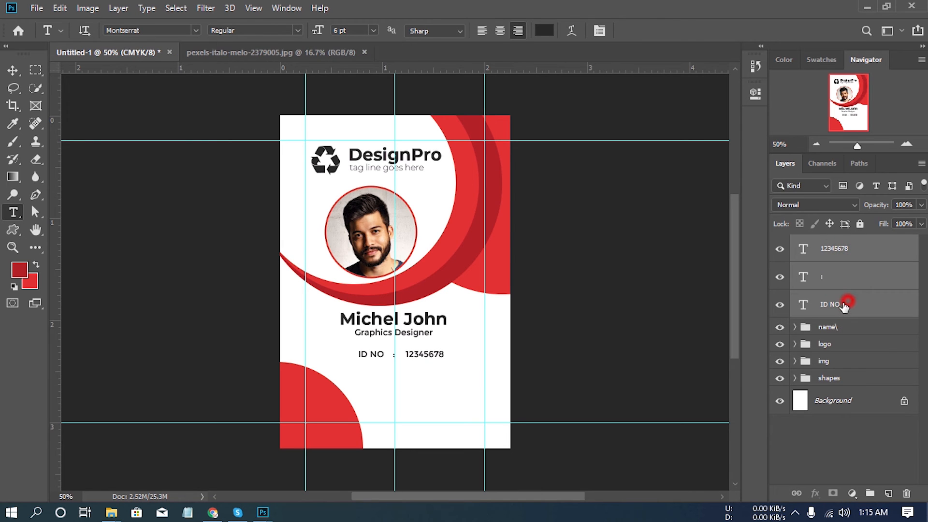
{"action": "left_click", "coordinate": [12, 71]}
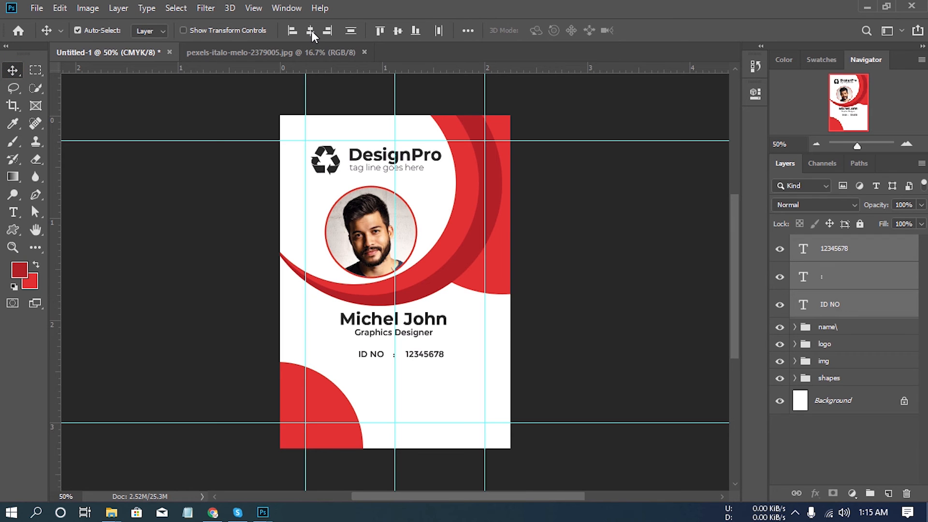
{"action": "left_click", "coordinate": [398, 31]}
{"action": "left_click", "coordinate": [438, 31]}
Group the three text layers of the ID line and name the group id.
{"action": "key", "text": "ctrl+g"}
{"action": "double_click", "coordinate": [829, 243]}
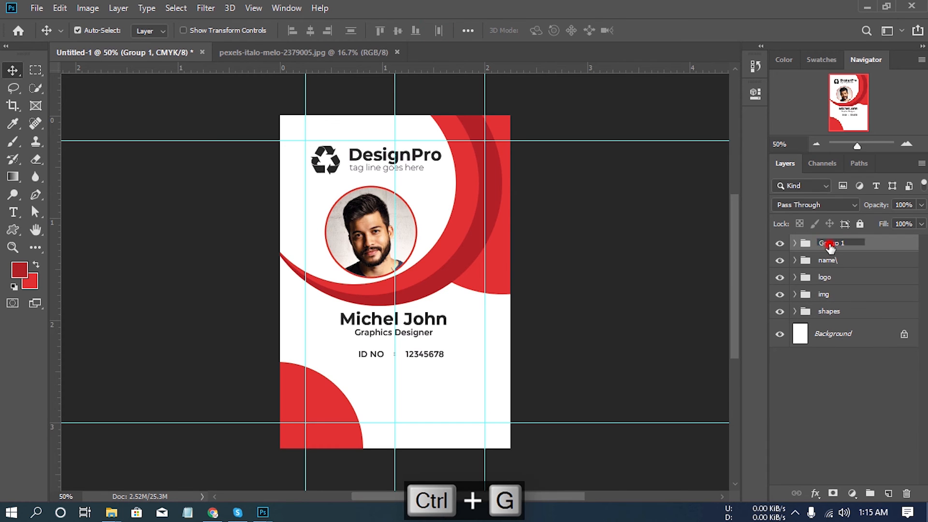
{"action": "type", "text": "id"}
{"action": "key", "text": "Return"}
Duplicate the id group and move the copy straight down to form a second detail line just below the first.
{"action": "left_click_drag", "start_coordinate": [846, 245], "coordinate": [889, 493]}
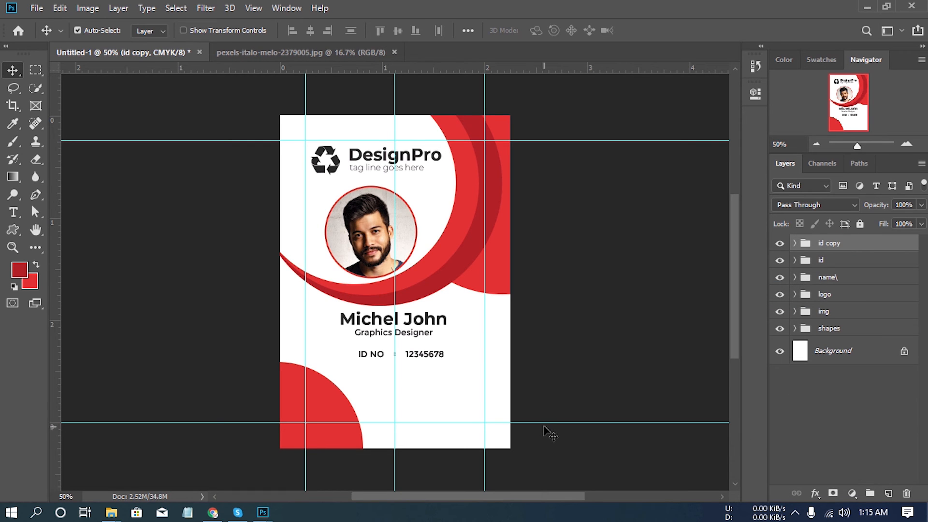
{"action": "key", "text": "shift+Down"}
{"action": "key", "text": "shift+Down"}
{"action": "key", "text": "shift+Down"}
{"action": "key", "text": "shift+Down"}
{"action": "key", "text": "Down"}
{"action": "key", "text": "Down"}
{"action": "key", "text": "Down"}
{"action": "key", "text": "Down"}
{"action": "key", "text": "Down"}
{"action": "key", "text": "Down"}
Rename the copied id group as department.
{"action": "double_click", "coordinate": [830, 245]}
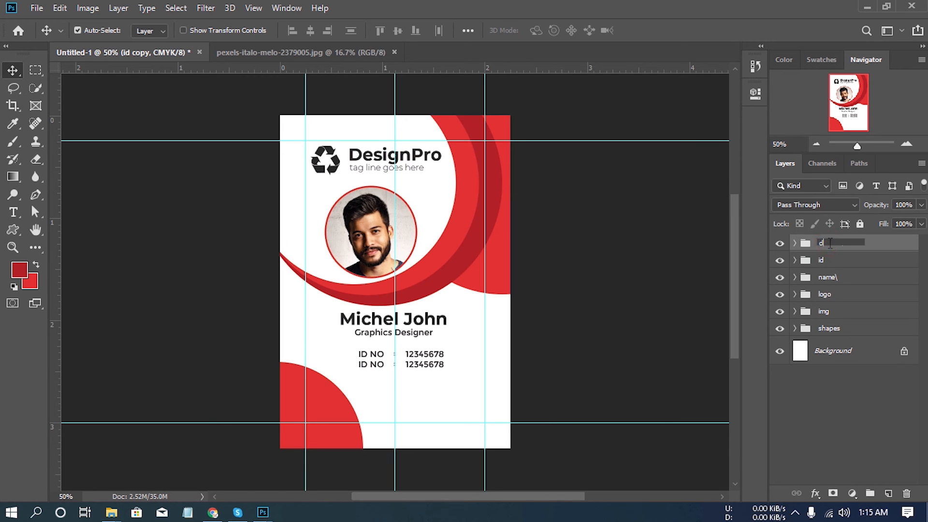
{"action": "type", "text": "department"}
{"action": "key", "text": "Return"}
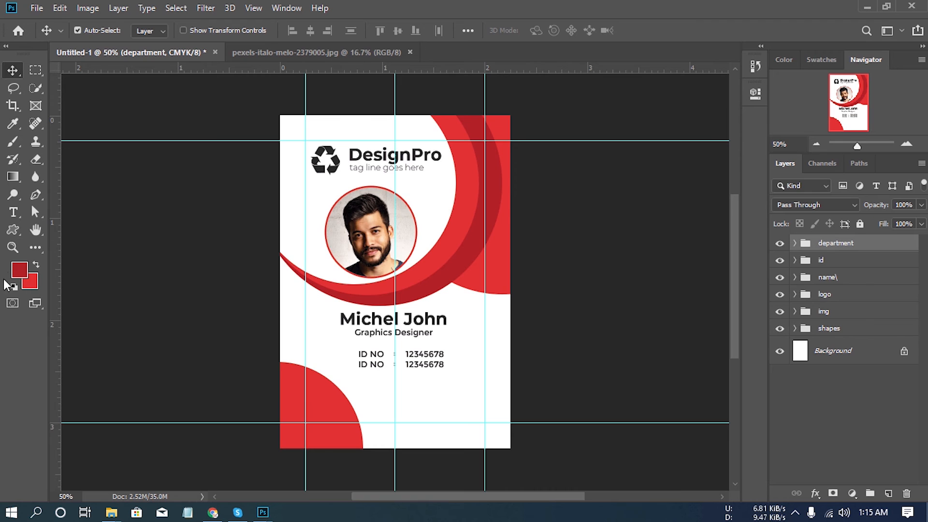
Replace the ID NO label on the second detail line with DEPARTMENT.
{"action": "left_click", "coordinate": [13, 213]}
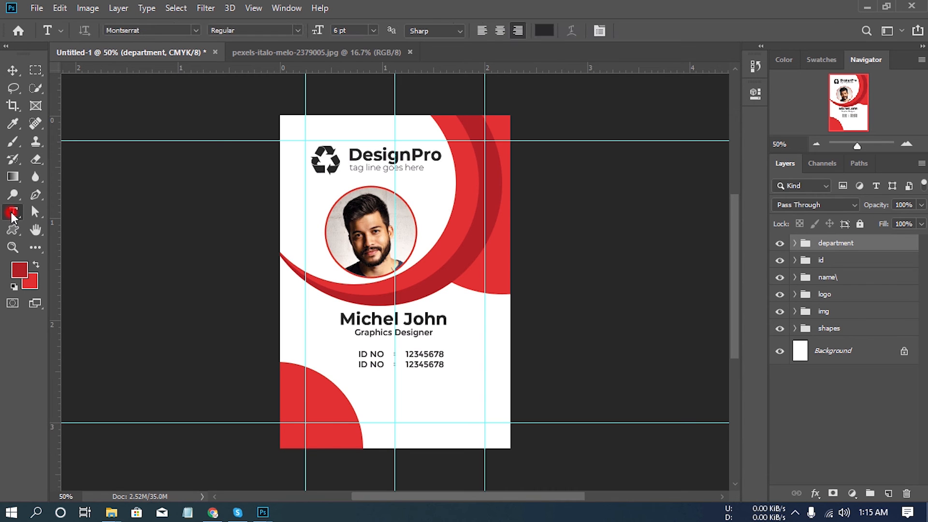
{"action": "left_click", "coordinate": [367, 368]}
{"action": "key", "text": "ctrl+a"}
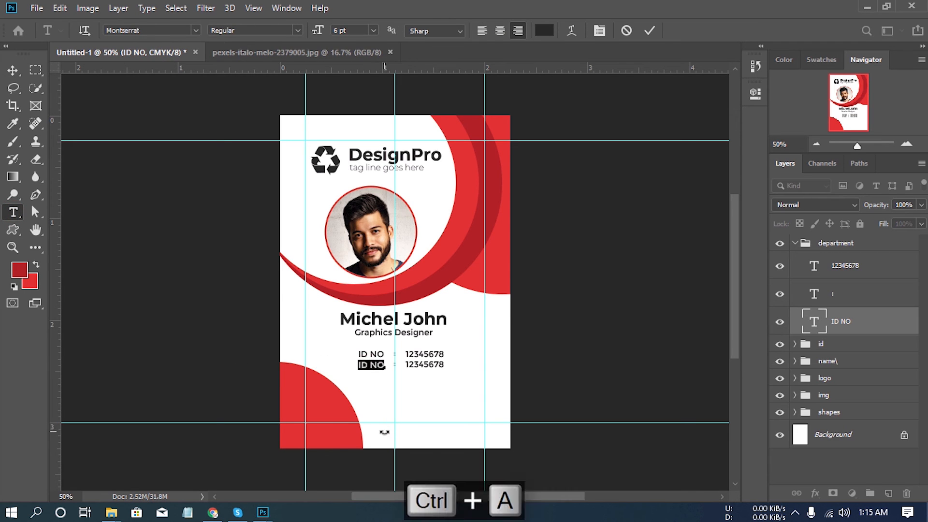
{"action": "type", "text": "DEPARTMENT"}
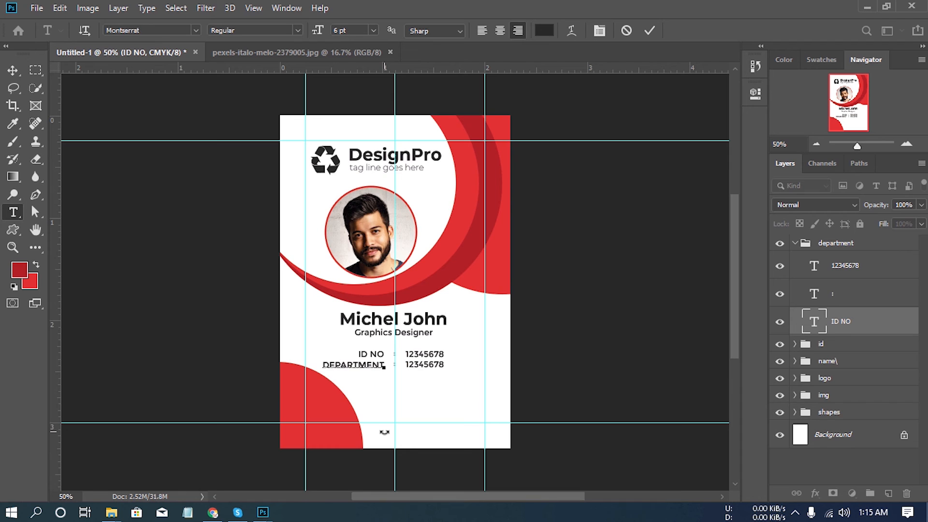
{"action": "left_click", "coordinate": [849, 327]}
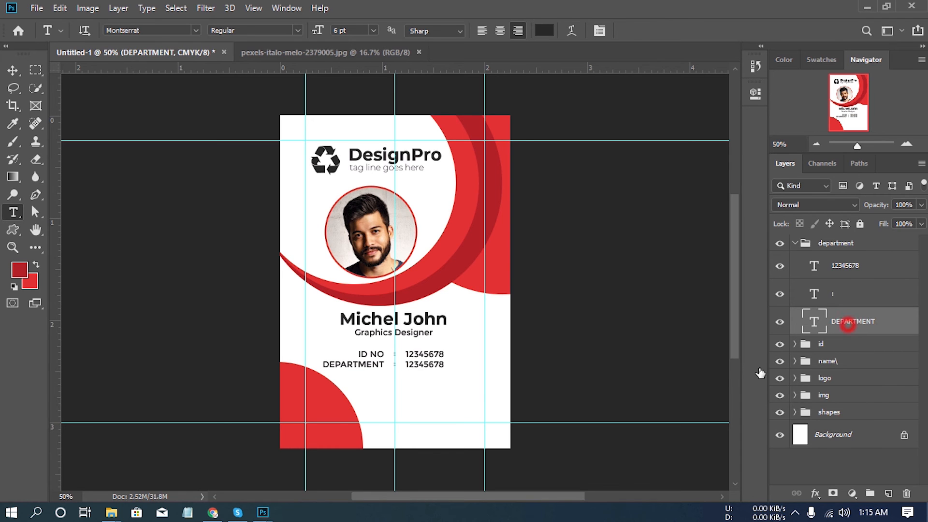
Replace the number beside DEPARTMENT with ELECTRICAL and collapse the department group.
{"action": "left_click", "coordinate": [422, 367], "text": "ctrl"}
{"action": "key", "text": "ctrl+a"}
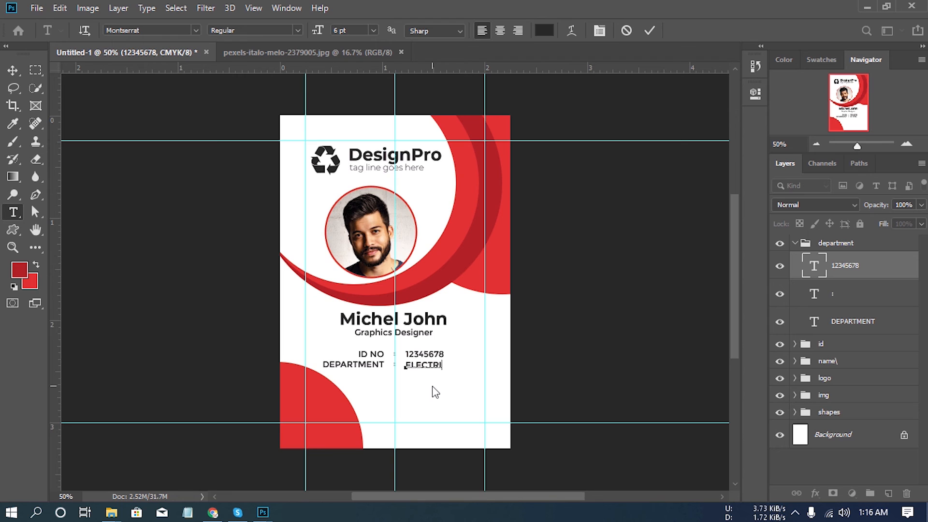
{"action": "type", "text": "ELECTRICAL"}
{"action": "left_click", "coordinate": [846, 273]}
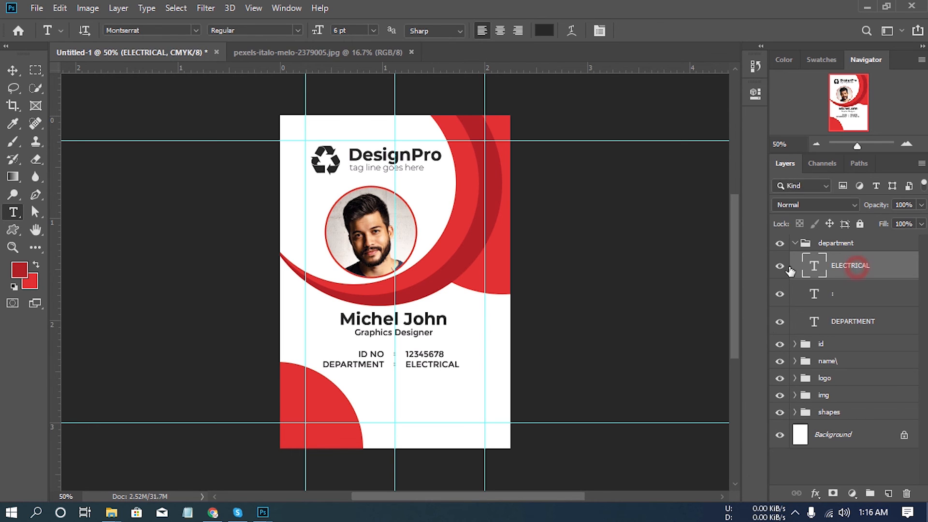
{"action": "left_click", "coordinate": [795, 243]}
Duplicate the department group and move the copy straight down to form a third detail line below the original.
{"action": "left_click_drag", "start_coordinate": [853, 248], "coordinate": [890, 492]}
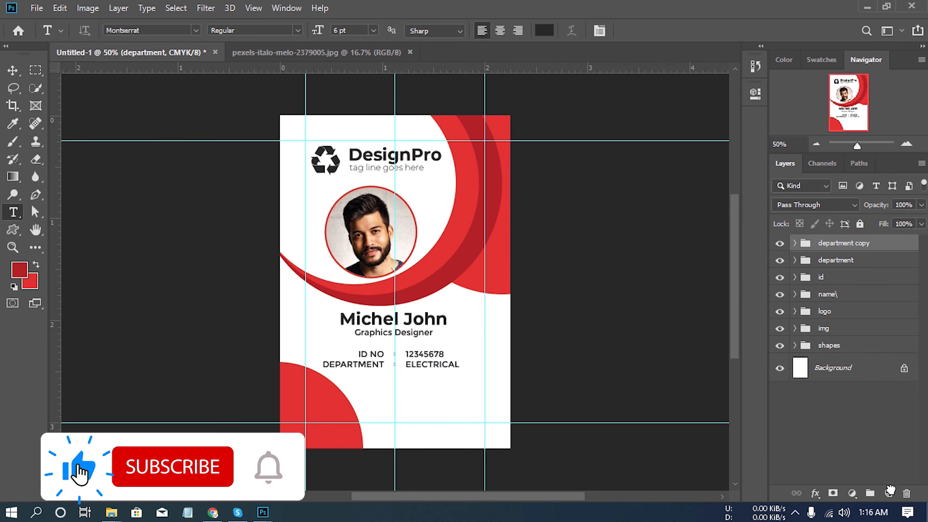
{"action": "left_click", "coordinate": [13, 72]}
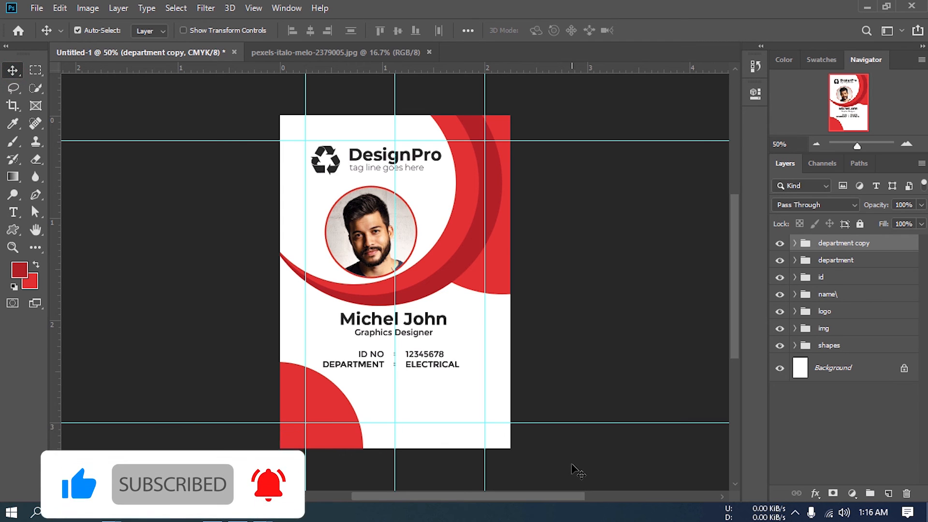
{"action": "key", "text": "Down"}
{"action": "key", "text": "Down"}
{"action": "key", "text": "Down"}
{"action": "key", "text": "Down"}
{"action": "key", "text": "Down"}
{"action": "key", "text": "Down"}
{"action": "key", "text": "Down"}
{"action": "key", "text": "Down"}
{"action": "key", "text": "shift+Down"}
{"action": "key", "text": "shift+Down"}
{"action": "key", "text": "shift+Down"}
{"action": "key", "text": "shift+Down"}
{"action": "key", "text": "shift+Down"}
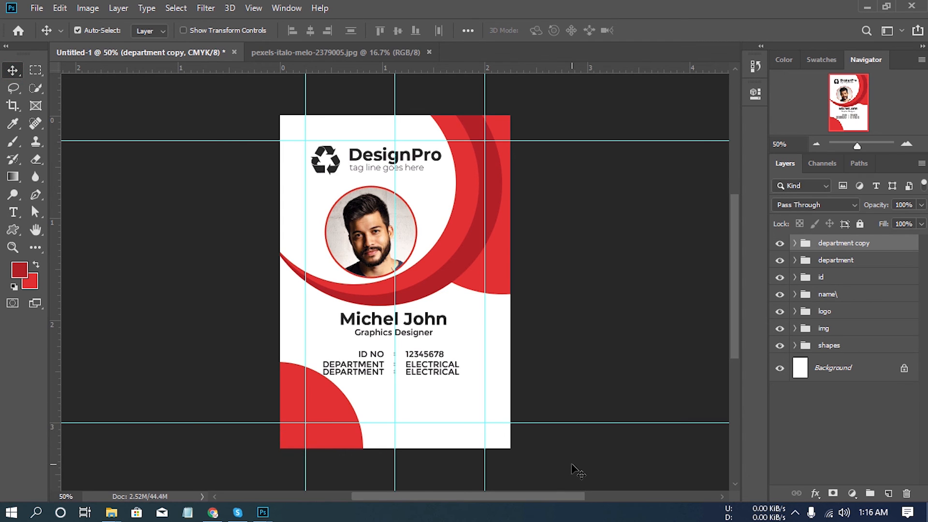
{"action": "key", "text": "Up"}
{"action": "key", "text": "Up"}
{"action": "key", "text": "Up"}
{"action": "key", "text": "Up"}
{"action": "key", "text": "Up"}
{"action": "key", "text": "Up"}
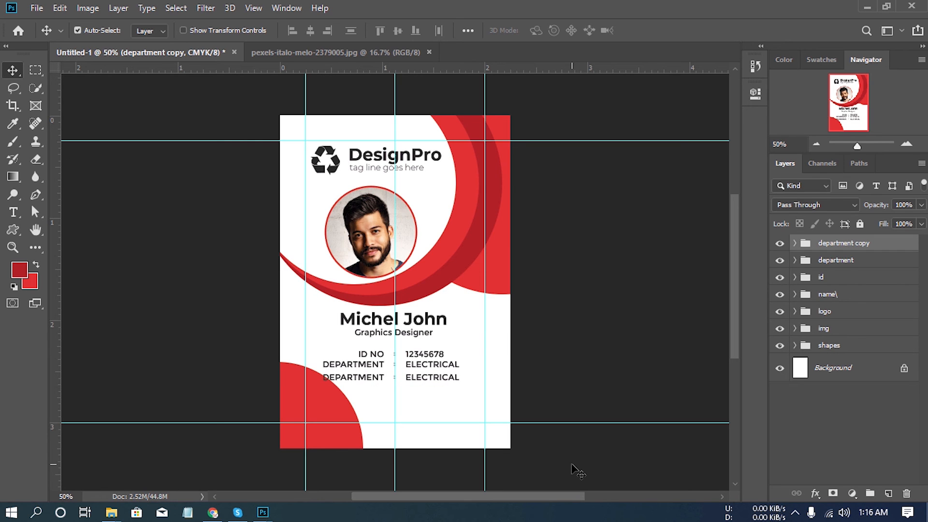
Rename the copied department group as phone.
{"action": "double_click", "coordinate": [850, 243]}
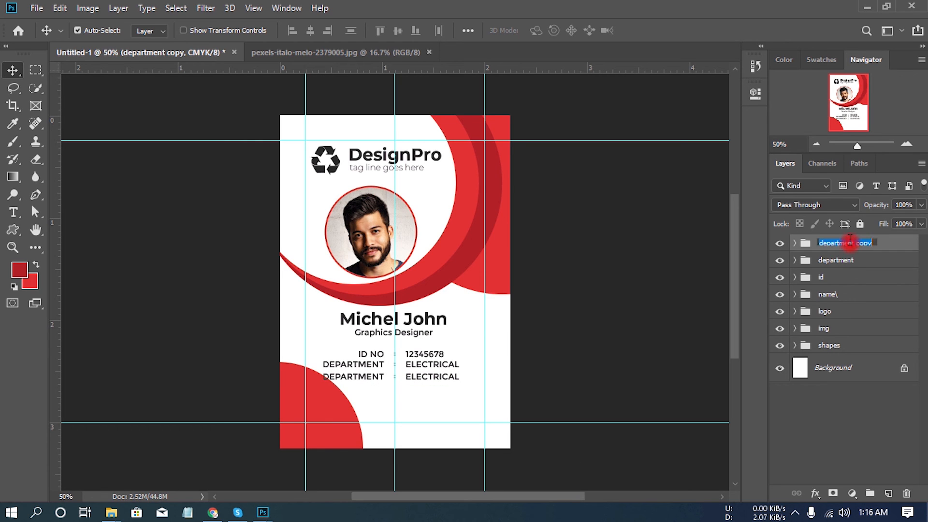
{"action": "type", "text": "dho"}
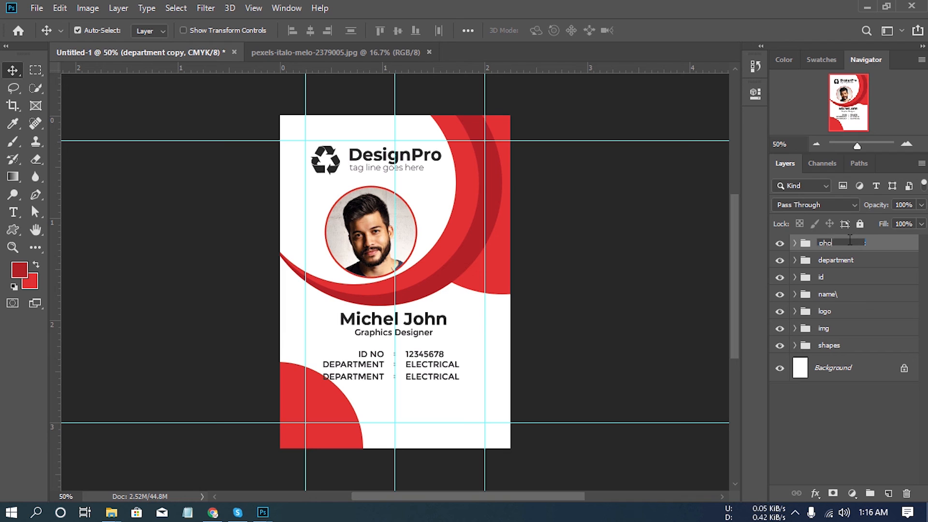
{"action": "key", "text": "Return"}
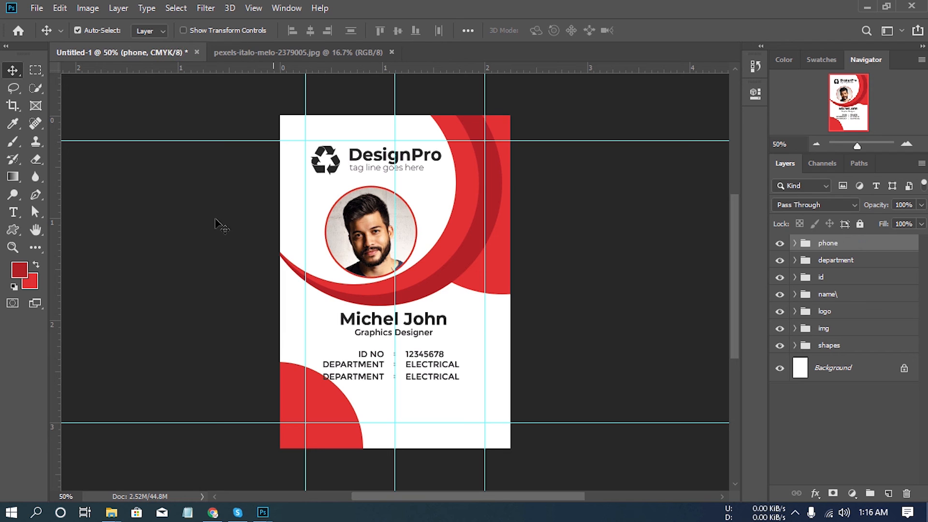
Replace the DEPARTMENT label on the third detail line with PHONE.
{"action": "left_click", "coordinate": [13, 212]}
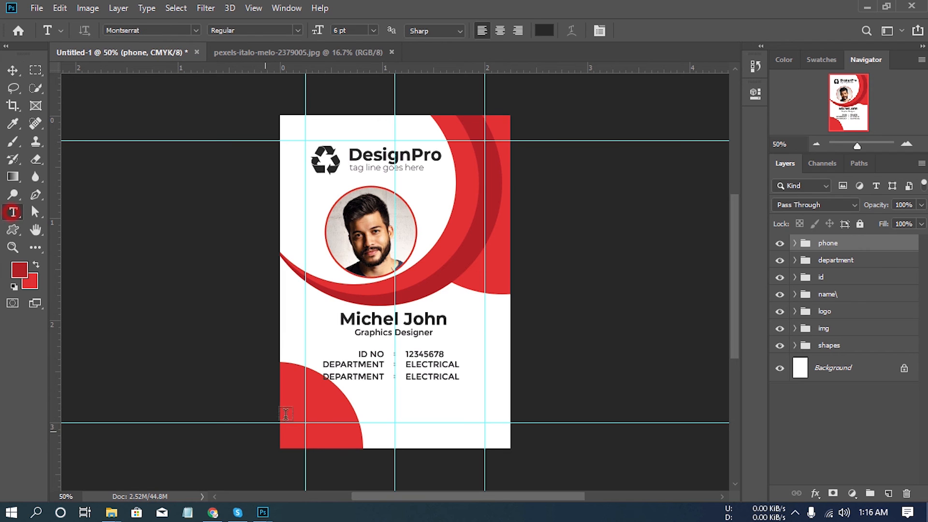
{"action": "left_click", "coordinate": [353, 376]}
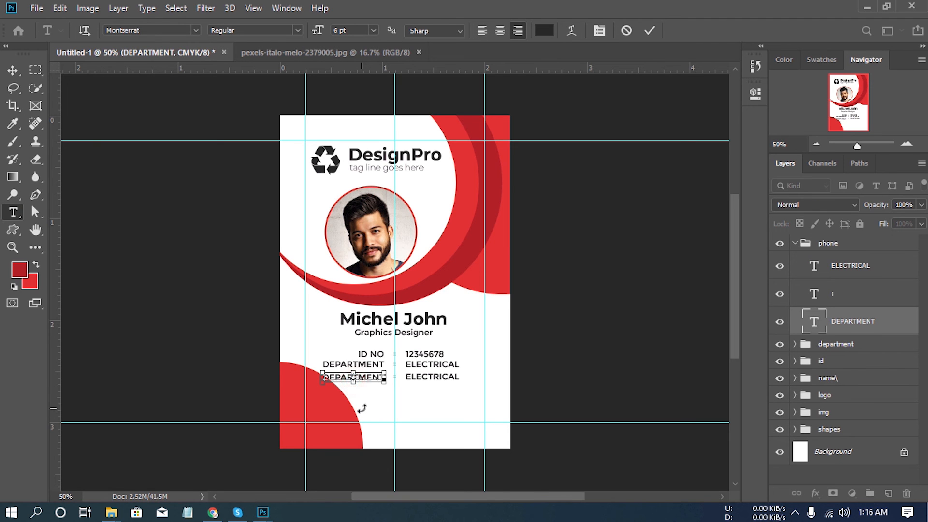
{"action": "key", "text": "ctrl+a"}
{"action": "type", "text": "PHONE"}
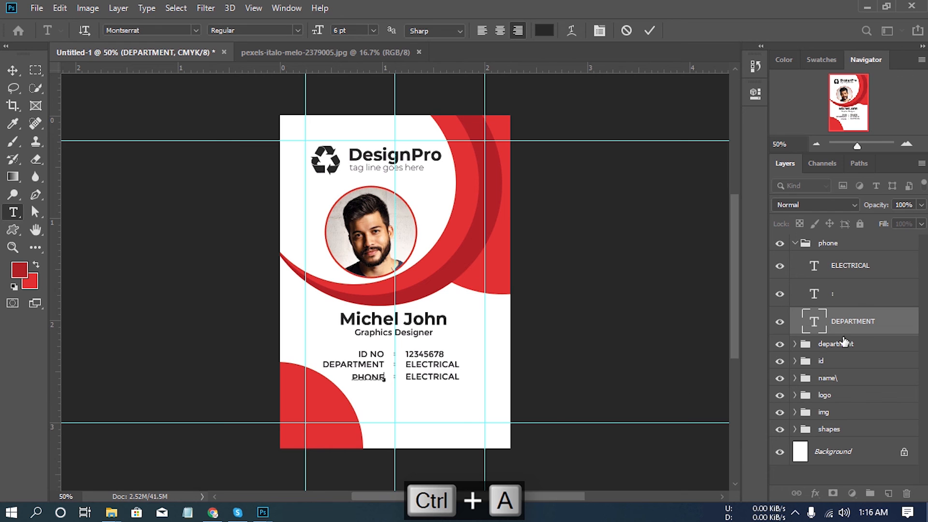
{"action": "left_click", "coordinate": [844, 322]}
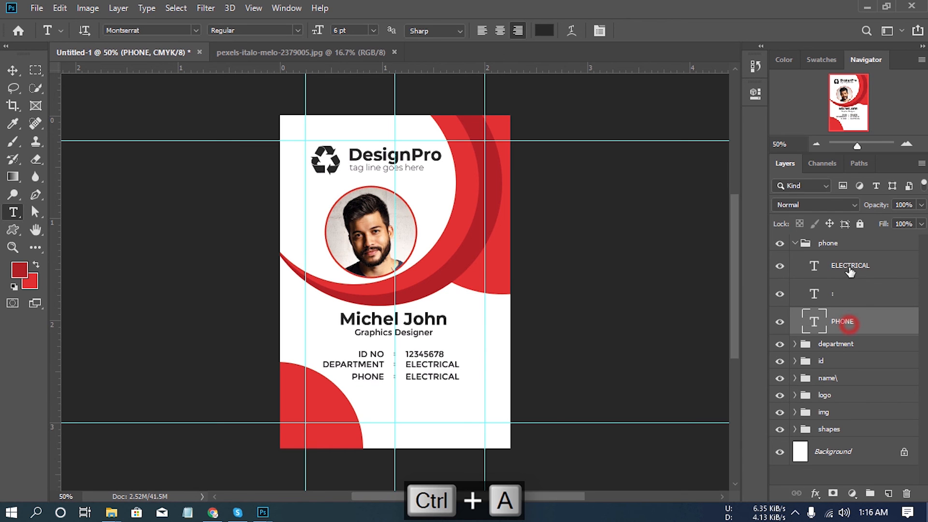
Replace the ELECTRICAL text beside PHONE with the person's phone number and collapse the phone group.
{"action": "left_click", "coordinate": [427, 376]}
{"action": "key", "text": "ctrl+a"}
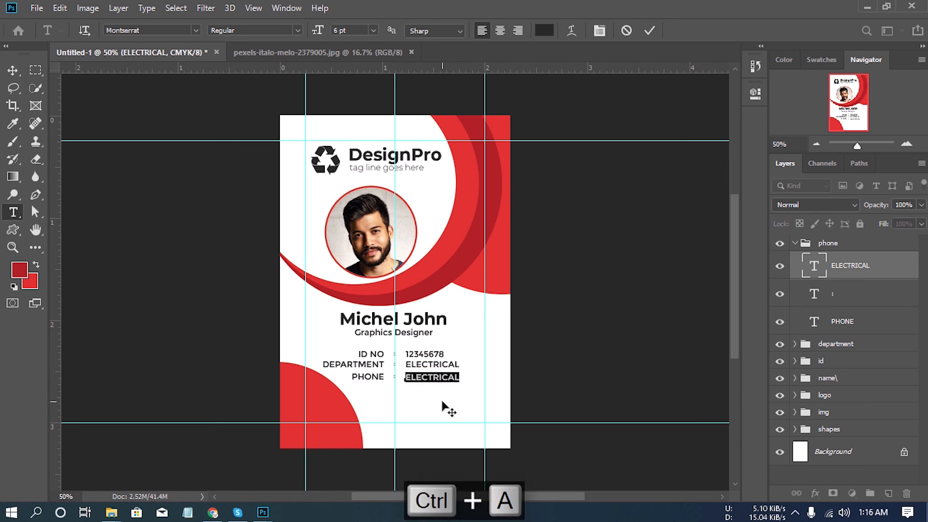
{"action": "key", "text": "BackSpace"}
{"action": "type", "text": "+012 345 678"}
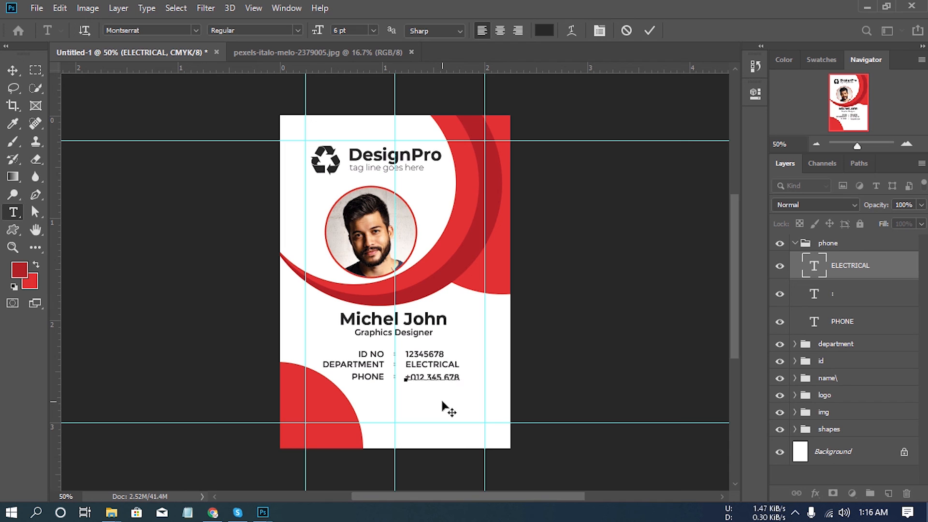
{"action": "left_click", "coordinate": [853, 264]}
{"action": "left_click", "coordinate": [795, 242]}
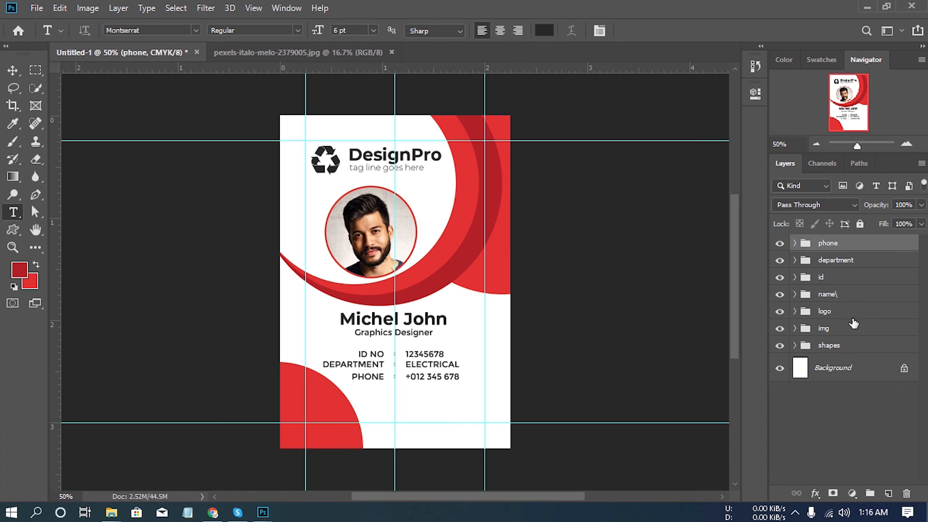
Duplicate the phone group and rename the copy as blood.
{"action": "left_click_drag", "start_coordinate": [846, 244], "coordinate": [888, 493]}
{"action": "double_click", "coordinate": [844, 243]}
{"action": "type", "text": "b"}
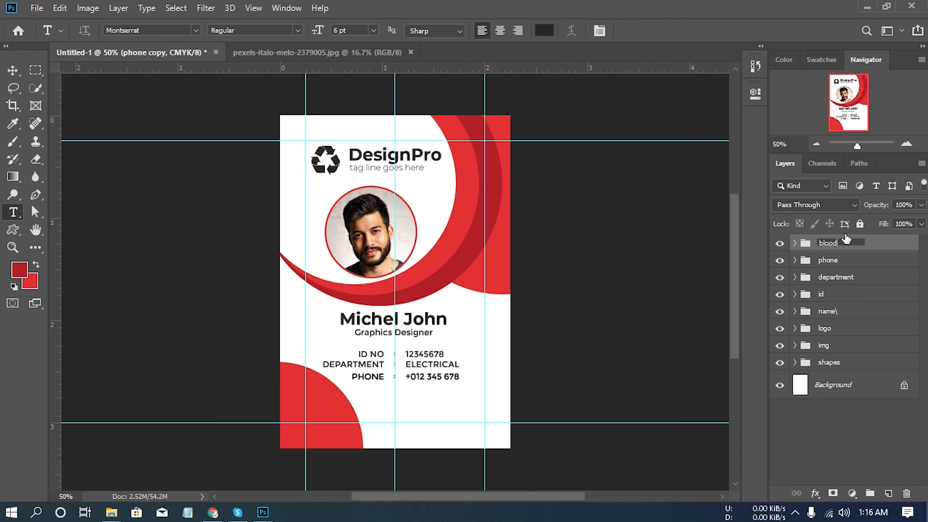
{"action": "type", "text": "lood"}
{"action": "key", "text": "Return"}
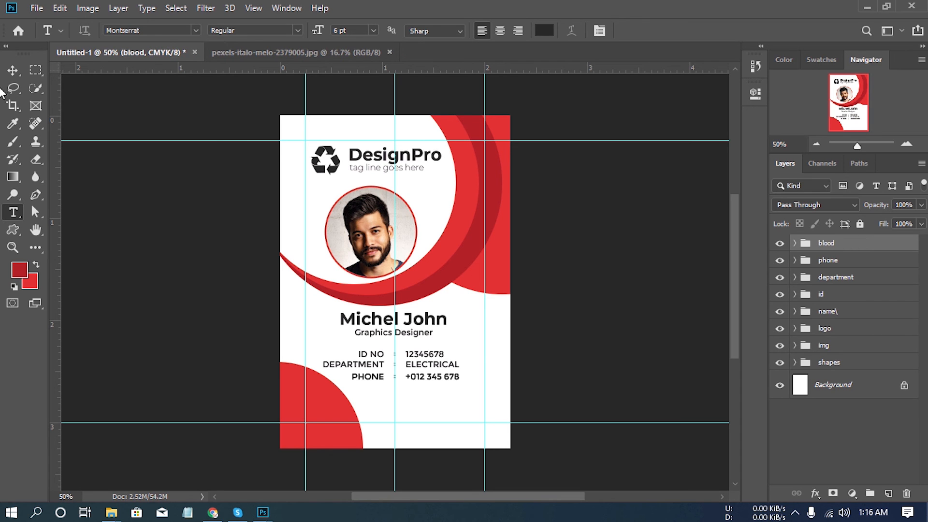
Move the blood group straight down to form a fourth detail line, evenly spaced below the phone line.
{"action": "left_click", "coordinate": [11, 70]}
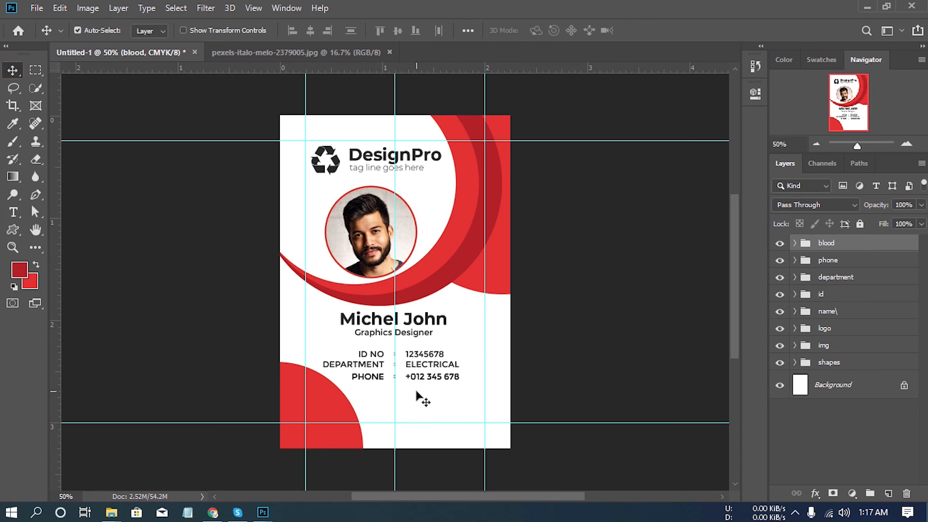
{"action": "key", "text": "shift+Down"}
{"action": "key", "text": "shift+Down"}
{"action": "key", "text": "shift+Down"}
{"action": "key", "text": "shift+Down"}
{"action": "key", "text": "shift+Down"}
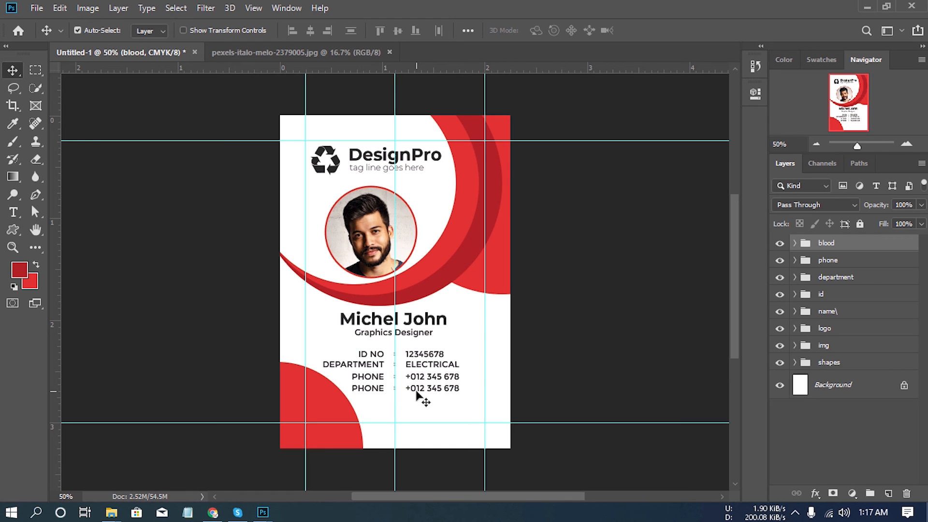
{"action": "key", "text": "Up"}
Replace the PHONE label on the fourth detail line with BLOOD.
{"action": "left_click", "coordinate": [13, 215]}
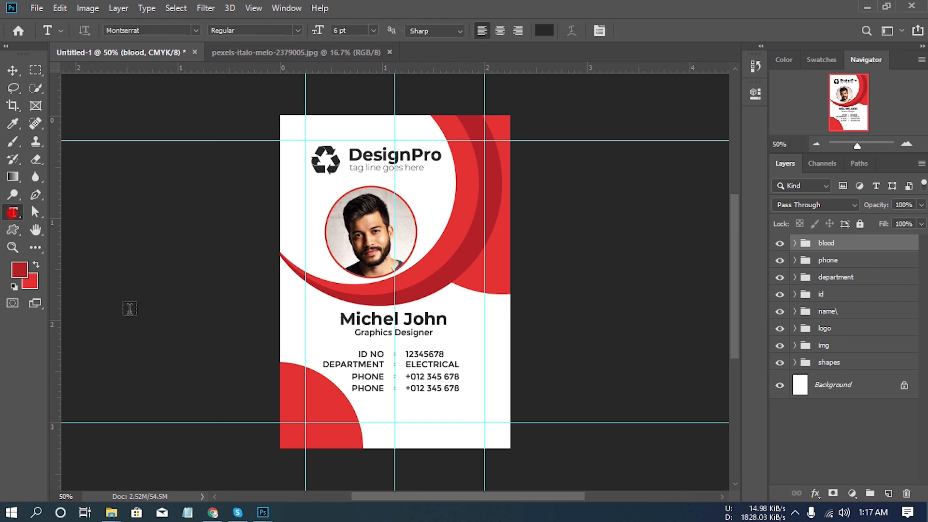
{"action": "left_click", "coordinate": [363, 390]}
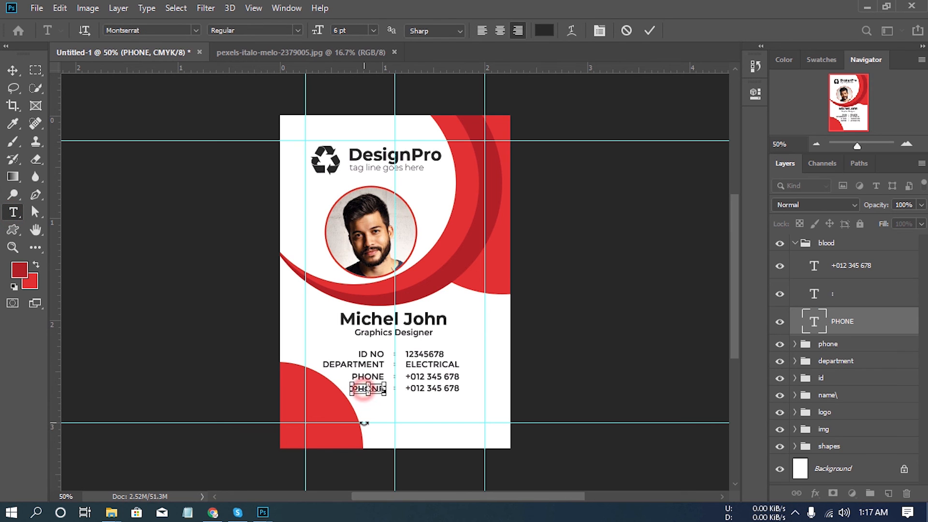
{"action": "key", "text": "ctrl+a"}
{"action": "type", "text": "BLOOD"}
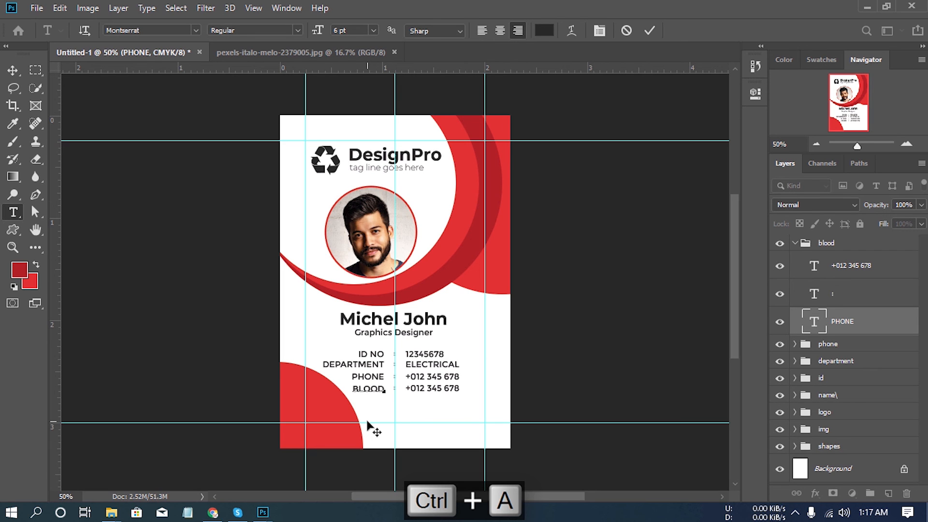
{"action": "left_click", "coordinate": [863, 322]}
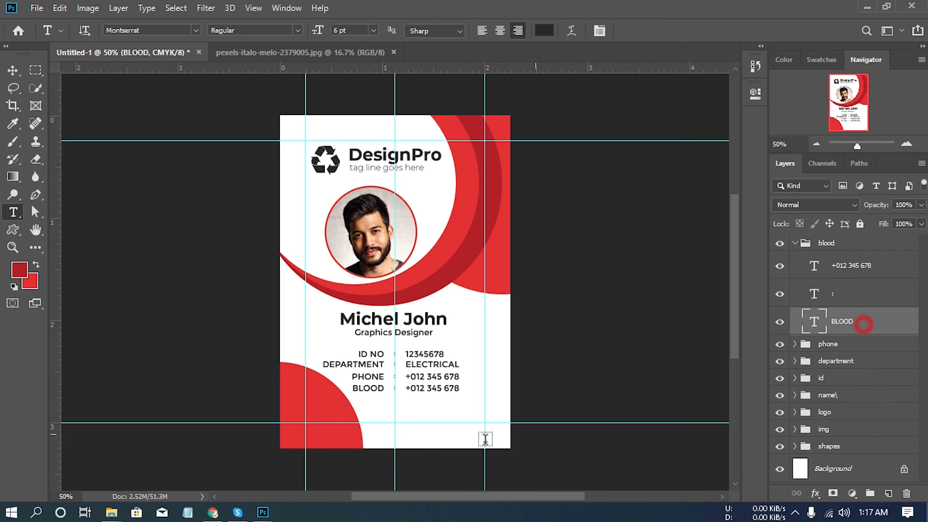
Replace the phone number beside BLOOD with A+(Positive) and collapse the blood group.
{"action": "left_click", "coordinate": [431, 390]}
{"action": "key", "text": "ctrl+a"}
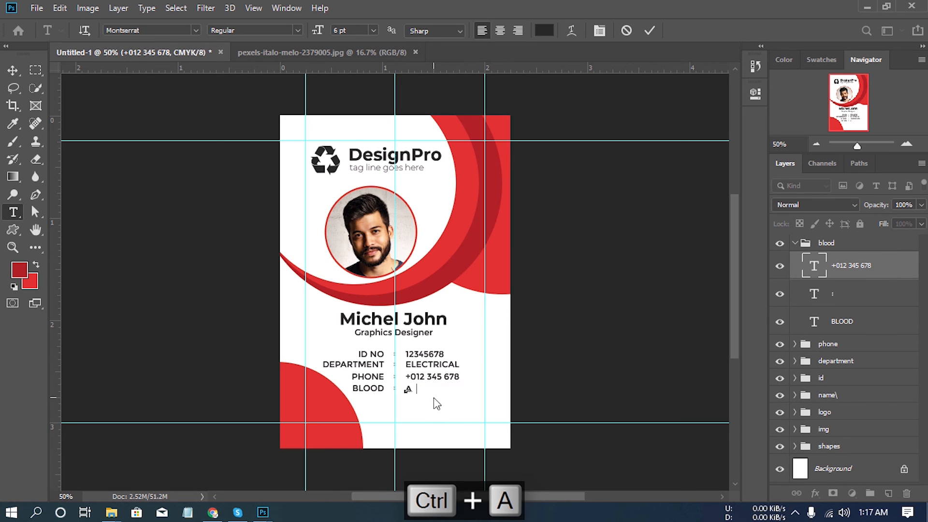
{"action": "type", "text": "A+("}
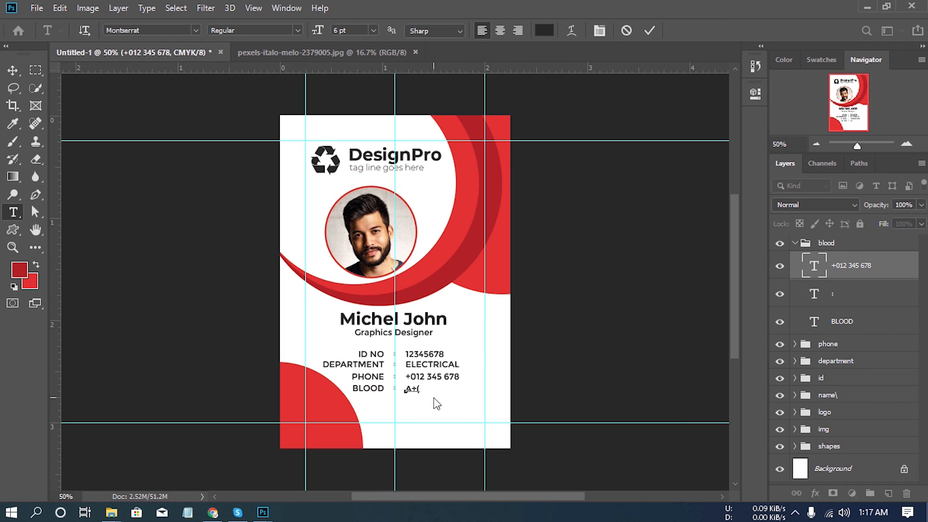
{"action": "type", "text": "Positive)"}
{"action": "left_click", "coordinate": [849, 269]}
{"action": "left_click", "coordinate": [794, 244]}
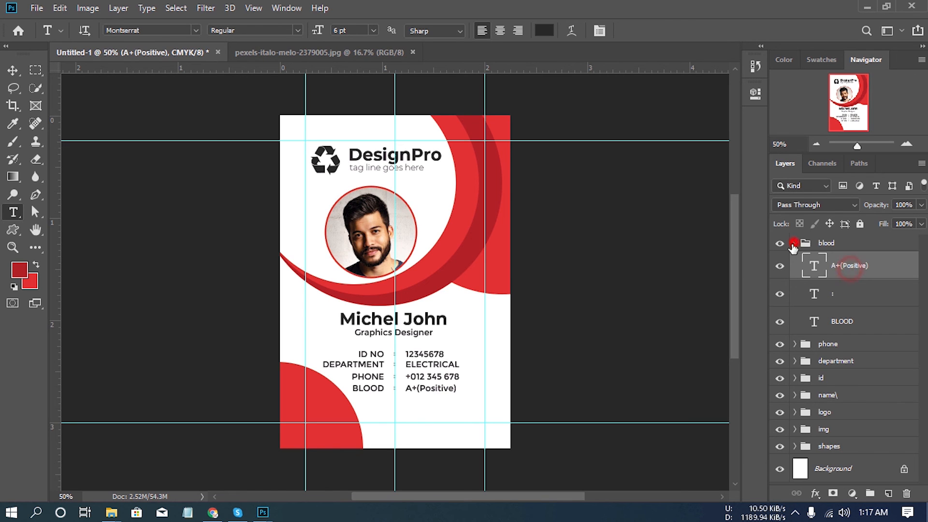
Distribute the blood, phone, department and id groups with even vertical spacing.
{"action": "left_click", "coordinate": [837, 295], "text": "shift"}
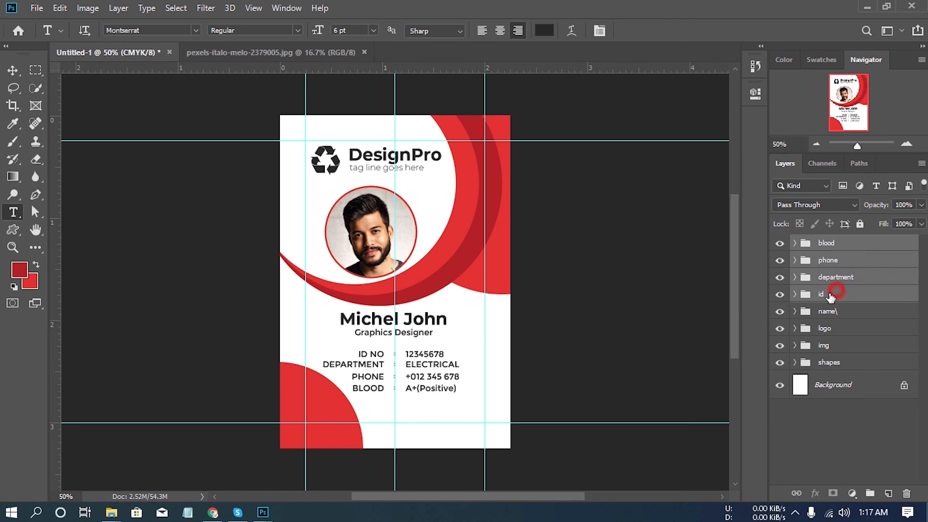
{"action": "left_click", "coordinate": [14, 72]}
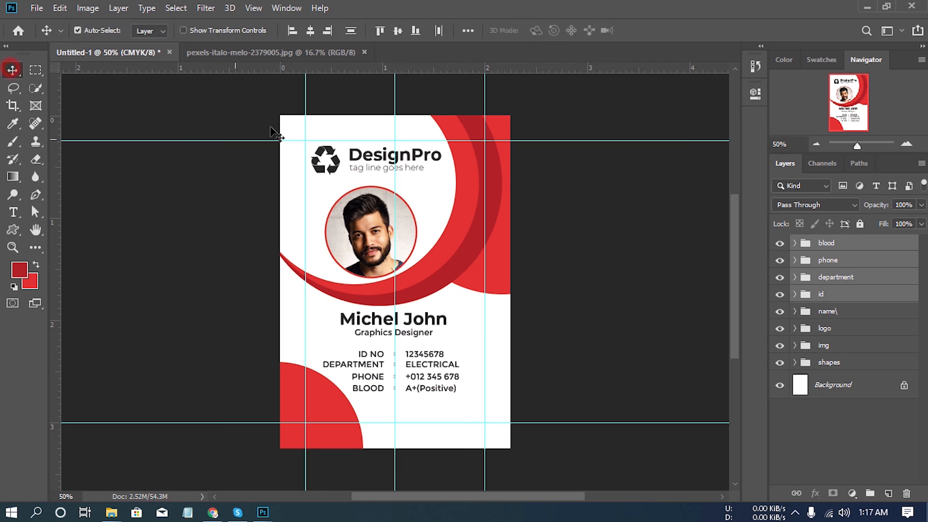
{"action": "left_click", "coordinate": [351, 31]}
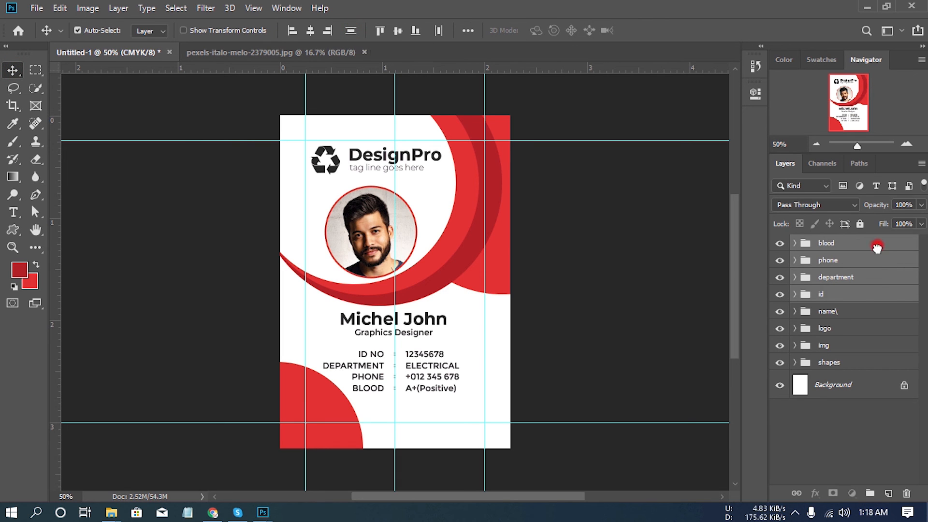
{"action": "left_click", "coordinate": [889, 494]}
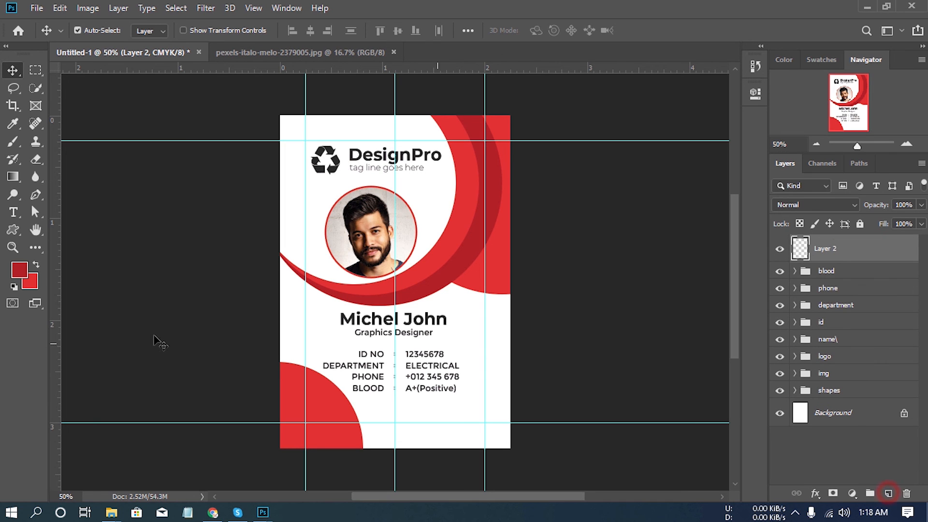
{"action": "left_click", "coordinate": [13, 217]}
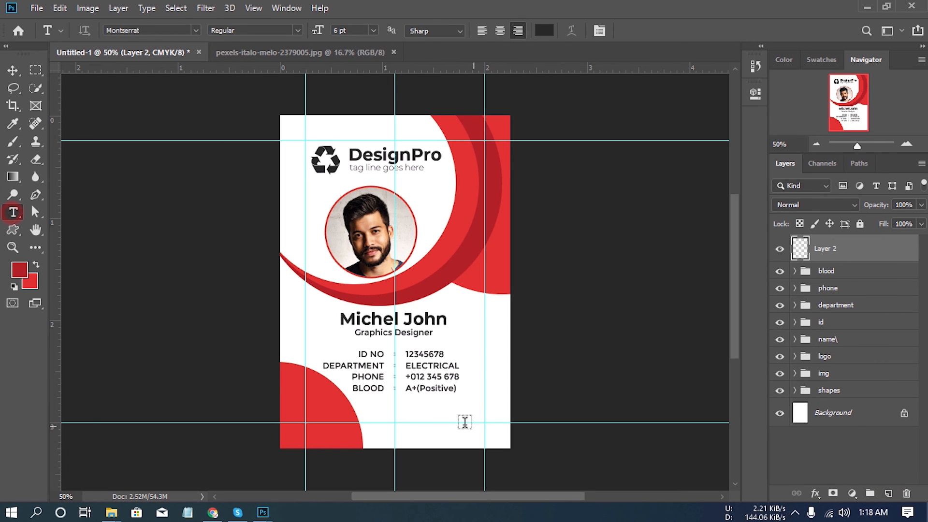
{"action": "left_click", "coordinate": [394, 414]}
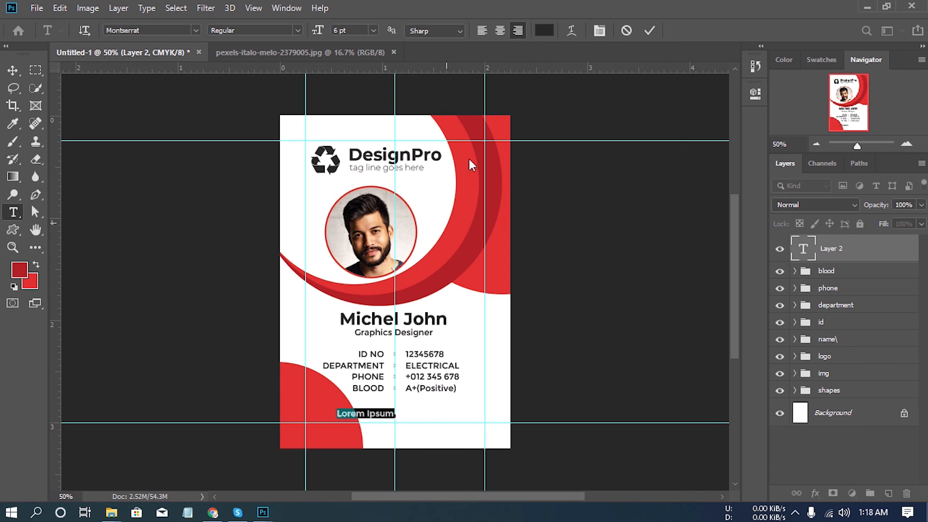
{"action": "left_click", "coordinate": [500, 31]}
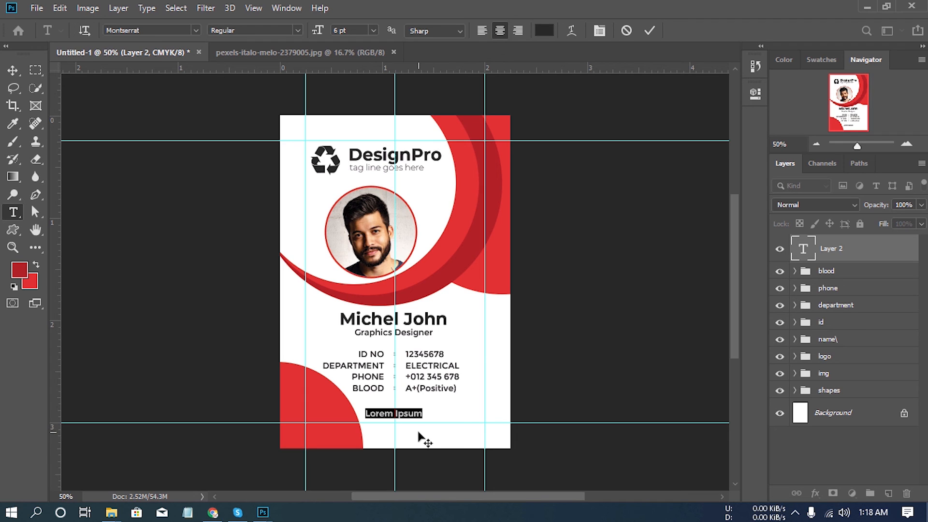
{"action": "type", "text": "www."}
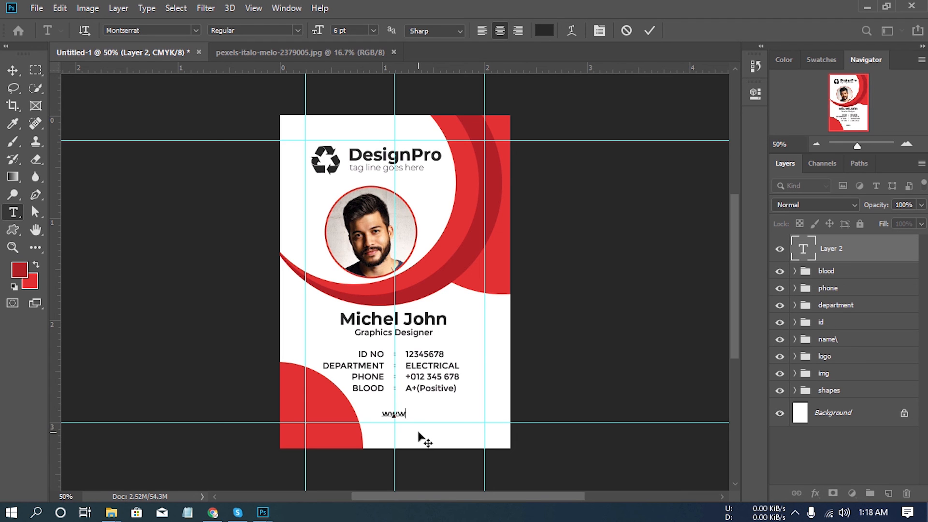
{"action": "type", "text": "domain.com"}
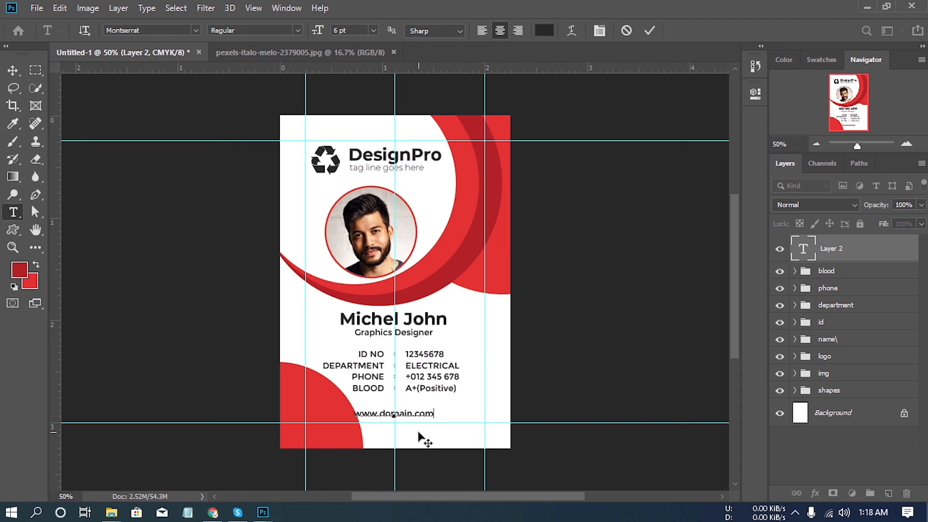
{"action": "left_click", "coordinate": [852, 248]}
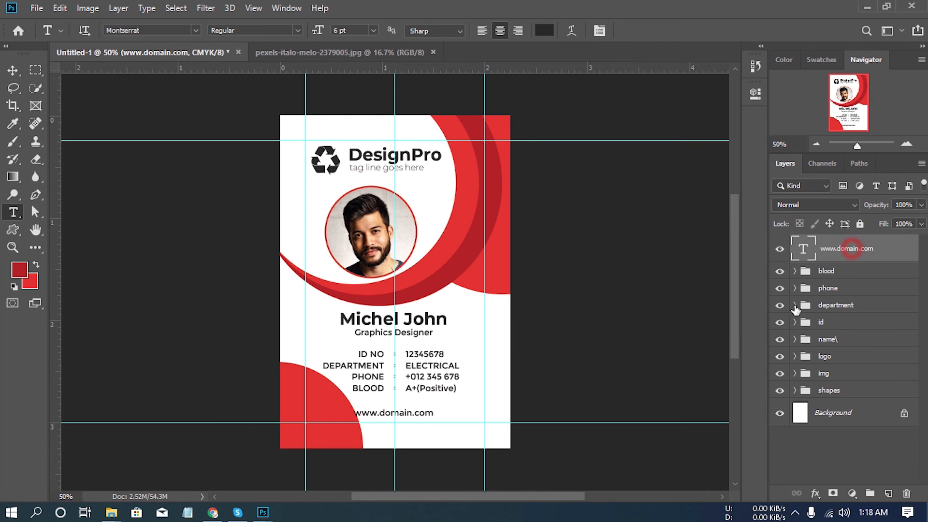
Nudge the website text slightly right and up so it sits just off the red quarter circle and above the lower guide.
{"action": "left_click", "coordinate": [13, 70]}
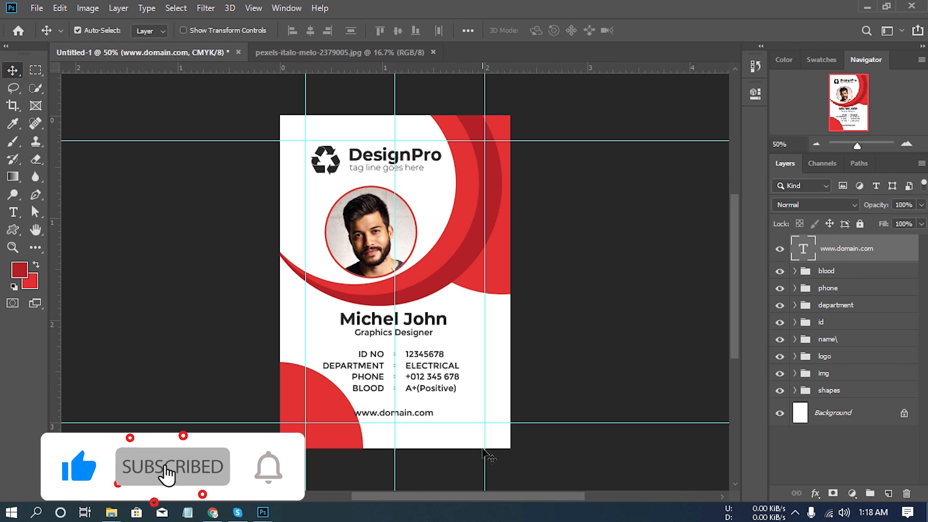
{"action": "key", "text": "shift+Right"}
{"action": "key", "text": "shift+Right"}
{"action": "key", "text": "shift+Right"}
{"action": "key", "text": "shift+Right"}
{"action": "key", "text": "shift+Right"}
{"action": "key", "text": "shift+Right"}
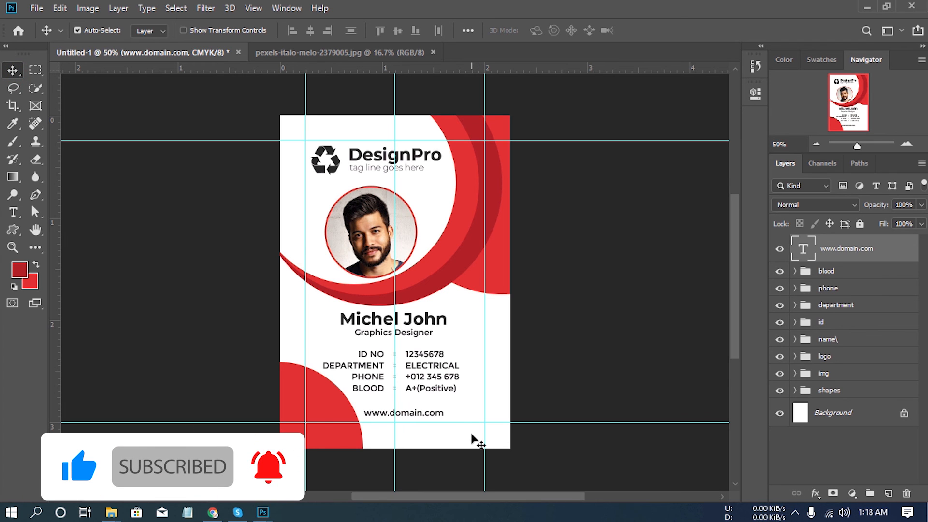
{"action": "key", "text": "shift+Left"}
{"action": "key", "text": "shift+Left"}
{"action": "key", "text": "shift+Left"}
{"action": "key", "text": "shift+Left"}
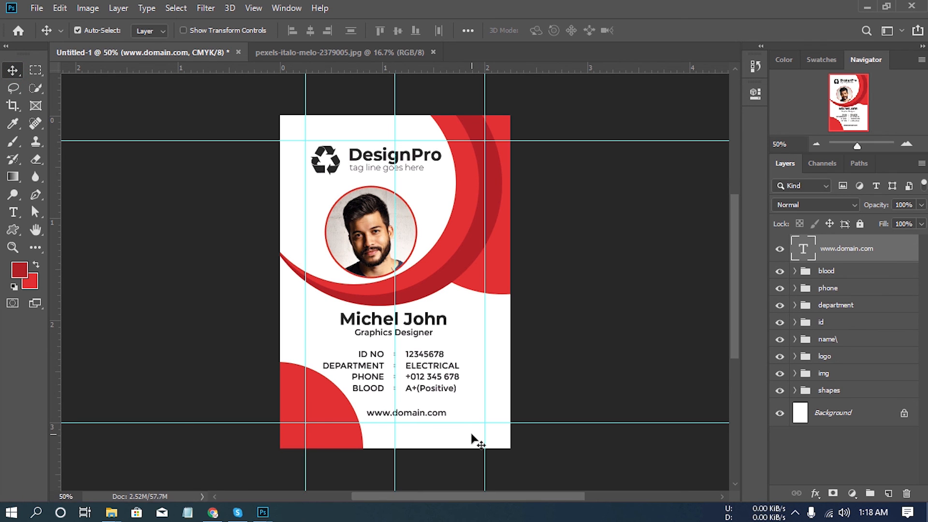
{"action": "key", "text": "Left"}
{"action": "key", "text": "Left"}
{"action": "key", "text": "Left"}
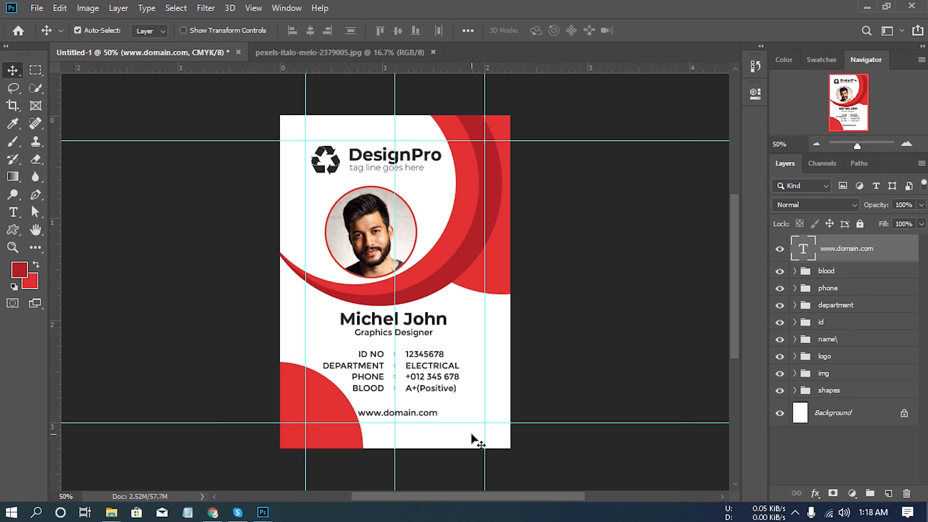
{"action": "key", "text": "Up"}
{"action": "key", "text": "Up"}
{"action": "key", "text": "Up"}
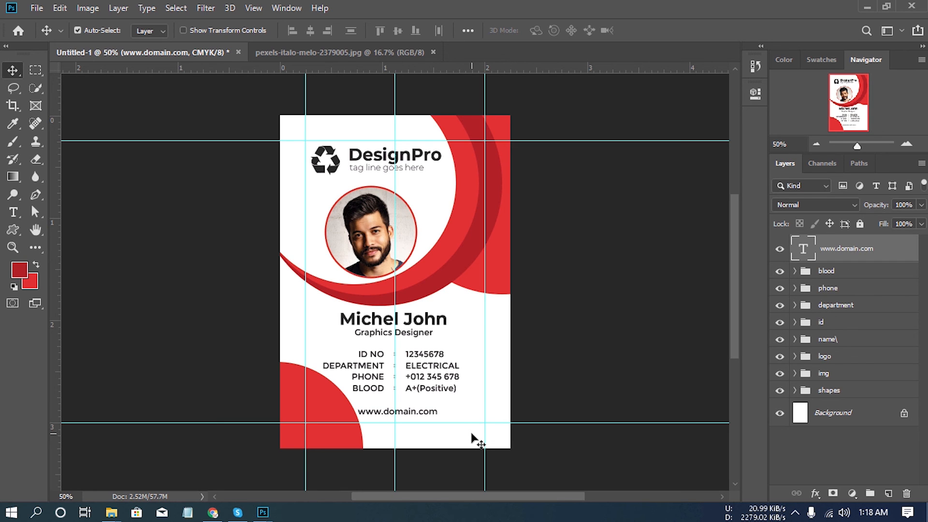
Remove the vertical guide running through the middle of the card.
{"action": "left_click_drag", "start_coordinate": [395, 349], "coordinate": [8, 351]}
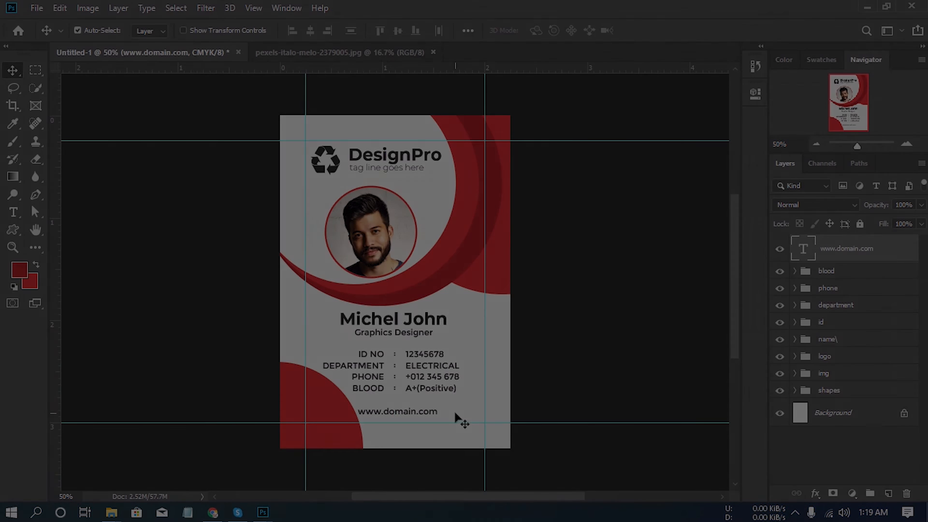